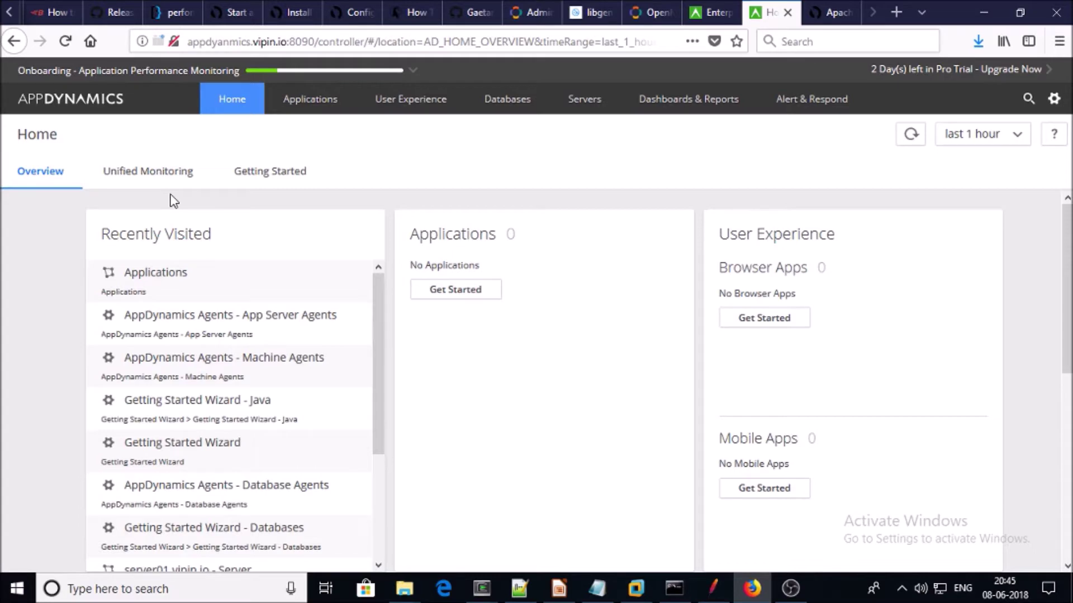
- Check the App Server Agents list in the AppDynamics Agents settings, and return to the Home page
{"action": "left_click", "coordinate": [1053, 99]}
{"action": "left_click", "coordinate": [842, 166]}
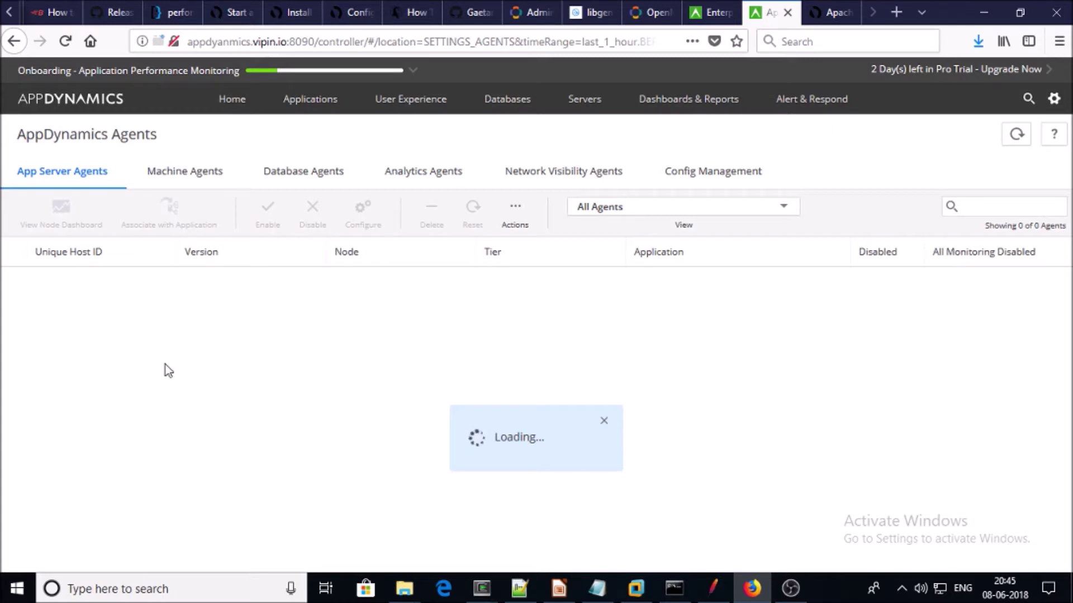
{"action": "left_click", "coordinate": [230, 111]}
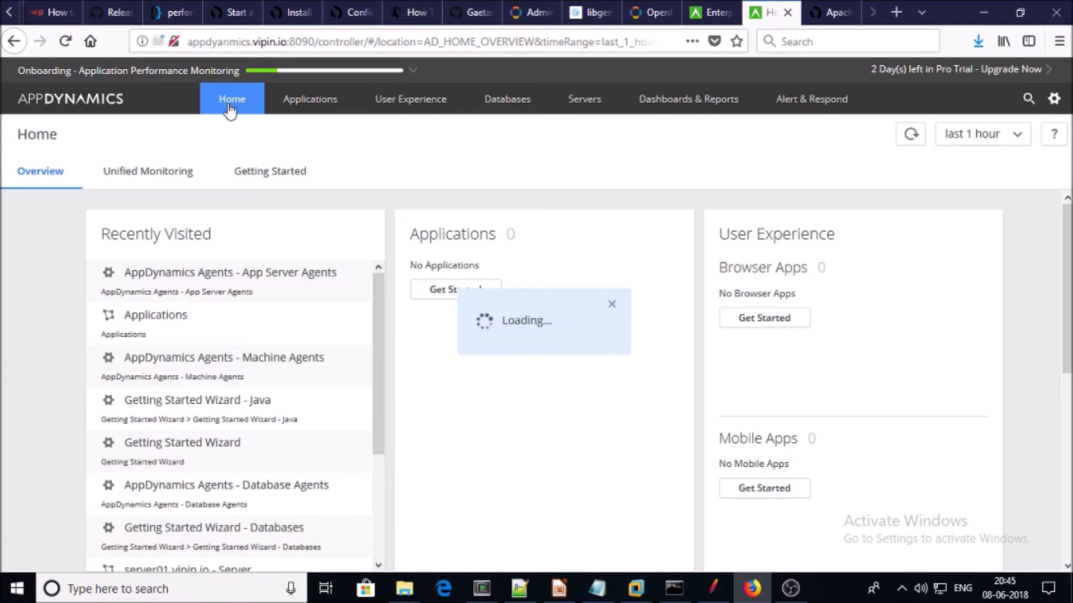
- Open the Getting Started Wizard and choose Java as the application type to monitor
{"action": "left_click", "coordinate": [280, 175]}
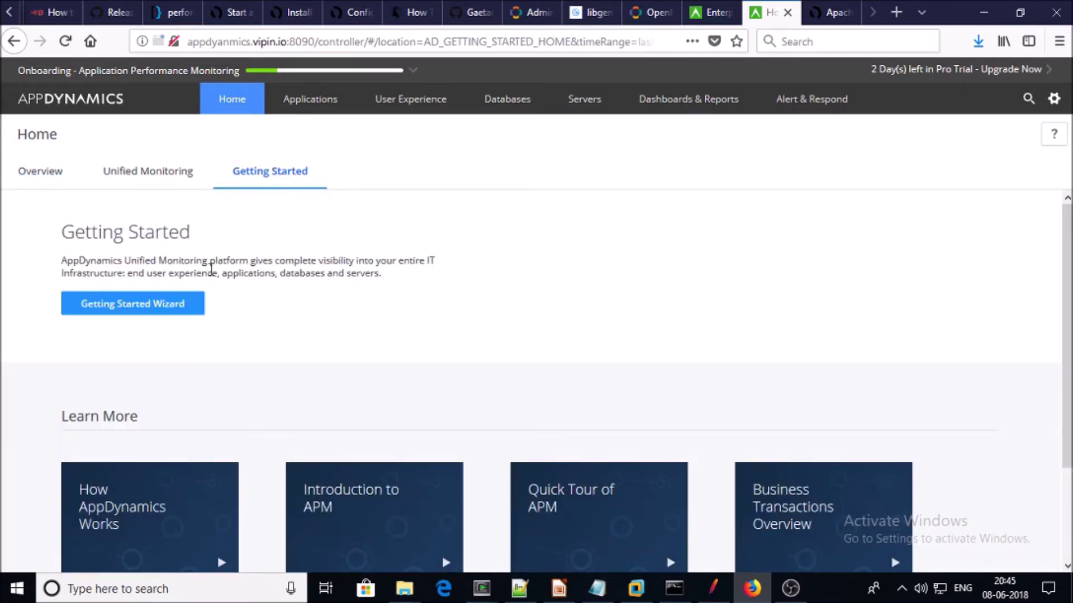
{"action": "left_click", "coordinate": [186, 304]}
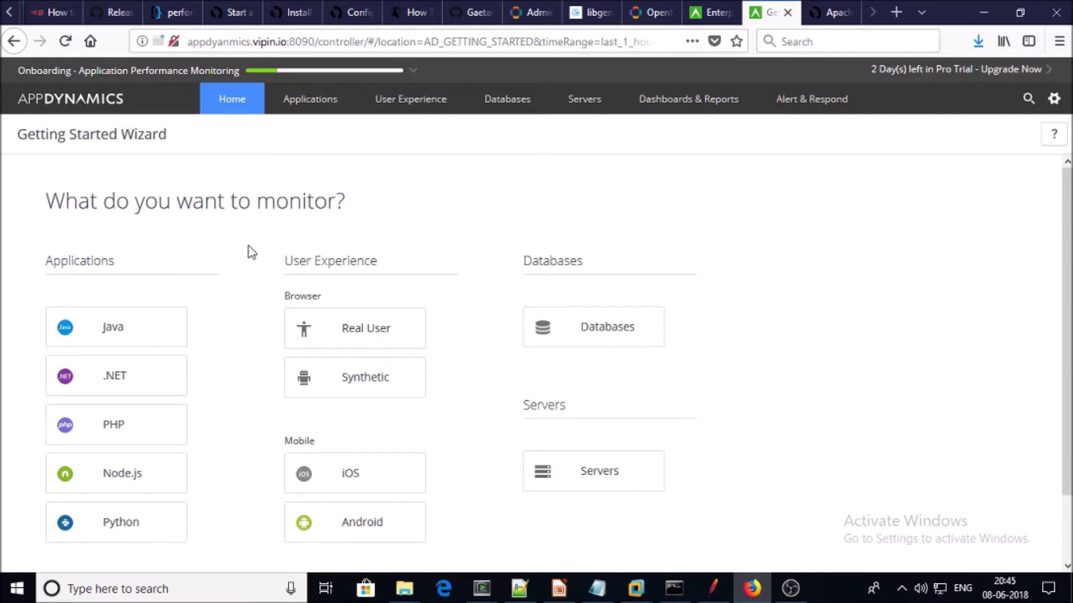
{"action": "scroll", "coordinate": [248, 251], "scroll_direction": "down", "scroll_amount": 3}
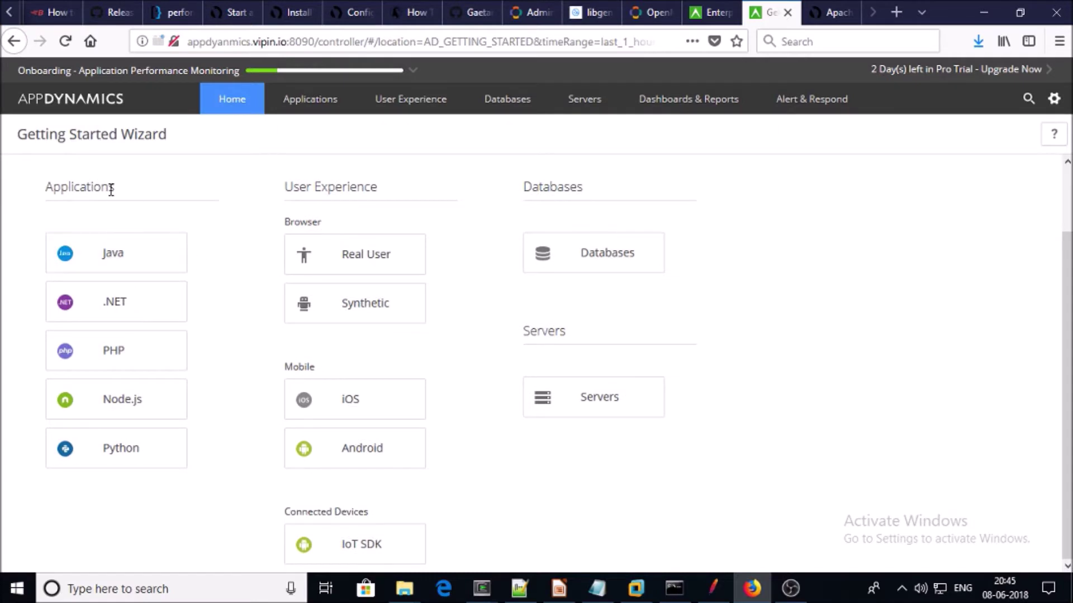
{"action": "left_click", "coordinate": [112, 267]}
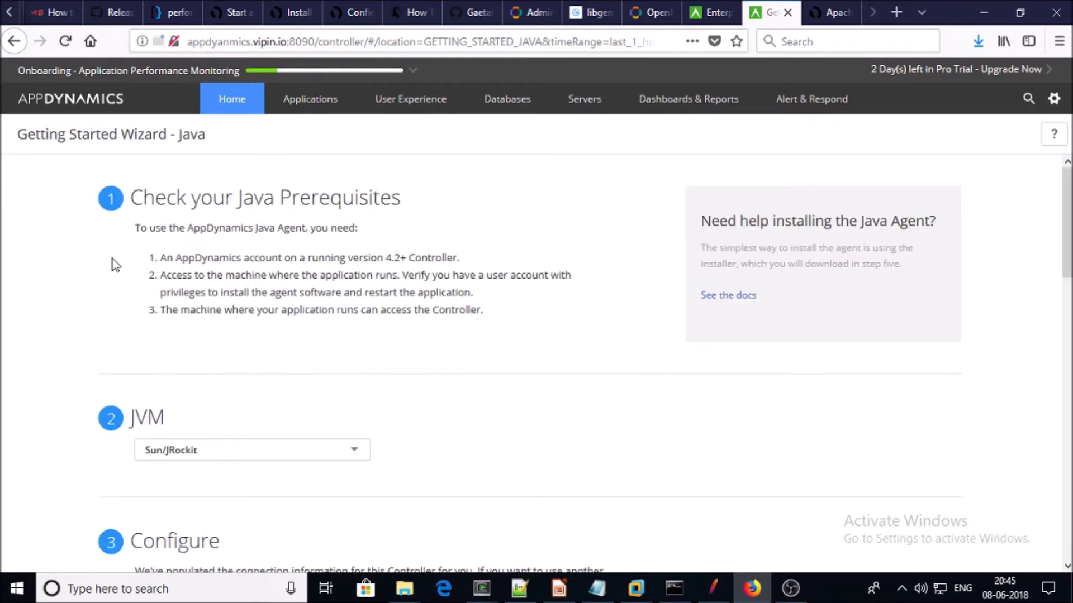
- Download the Java agent installer AppServerAgent-4.4.3.23079.zip, keeping the Sun/JRockit JVM and the prefilled controller host and port
{"action": "scroll", "coordinate": [161, 286], "scroll_direction": "down", "scroll_amount": 3}
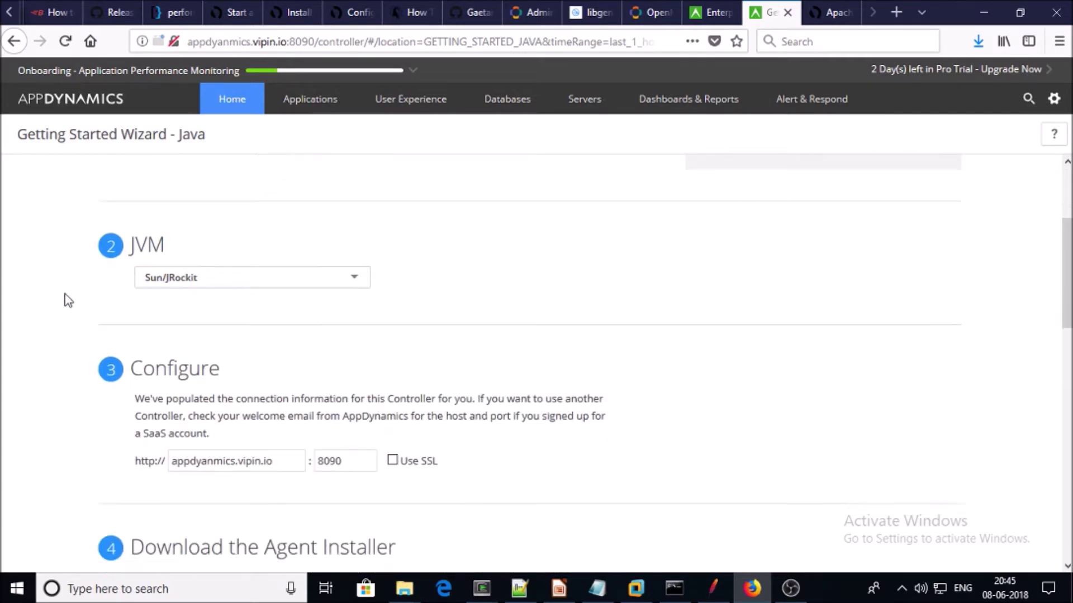
{"action": "scroll", "coordinate": [67, 300], "scroll_direction": "down", "scroll_amount": 2}
{"action": "scroll", "coordinate": [67, 300], "scroll_direction": "up", "scroll_amount": 1}
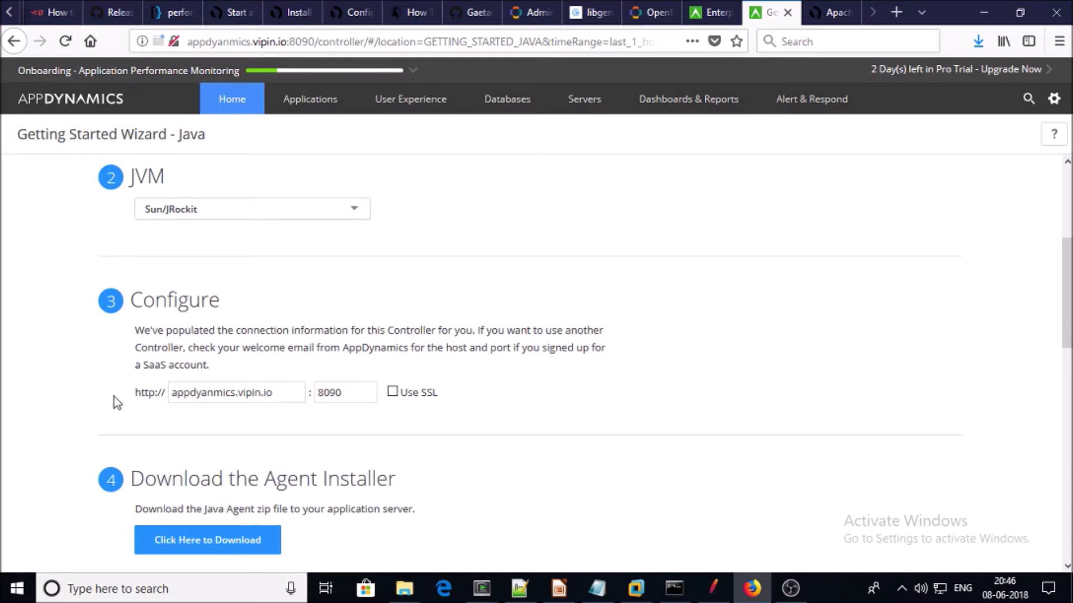
{"action": "scroll", "coordinate": [114, 397], "scroll_direction": "down", "scroll_amount": 1}
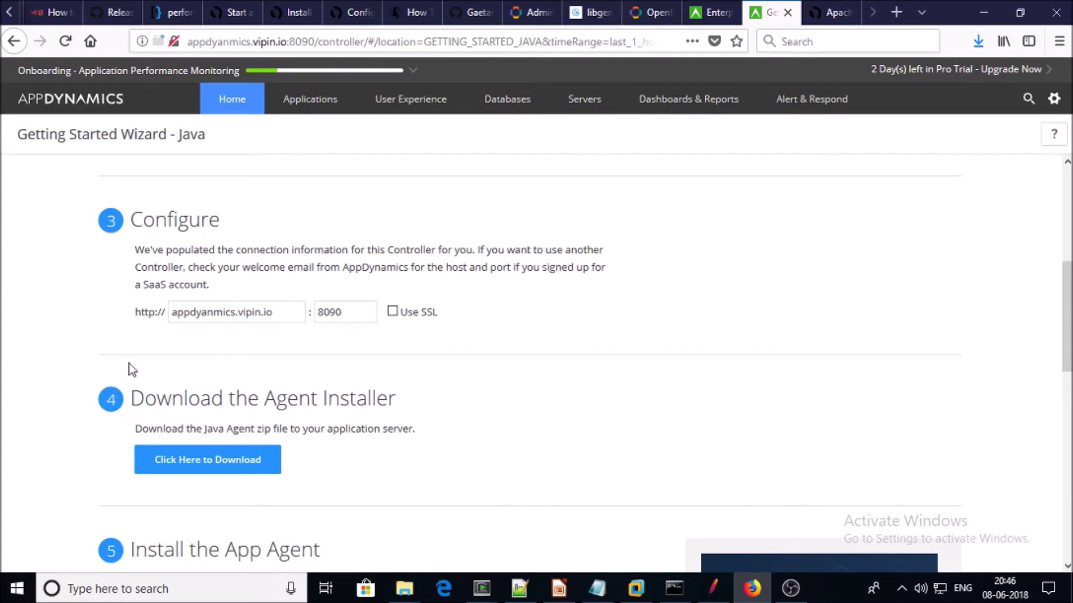
{"action": "scroll", "coordinate": [129, 366], "scroll_direction": "down", "scroll_amount": 2}
{"action": "left_click", "coordinate": [208, 302]}
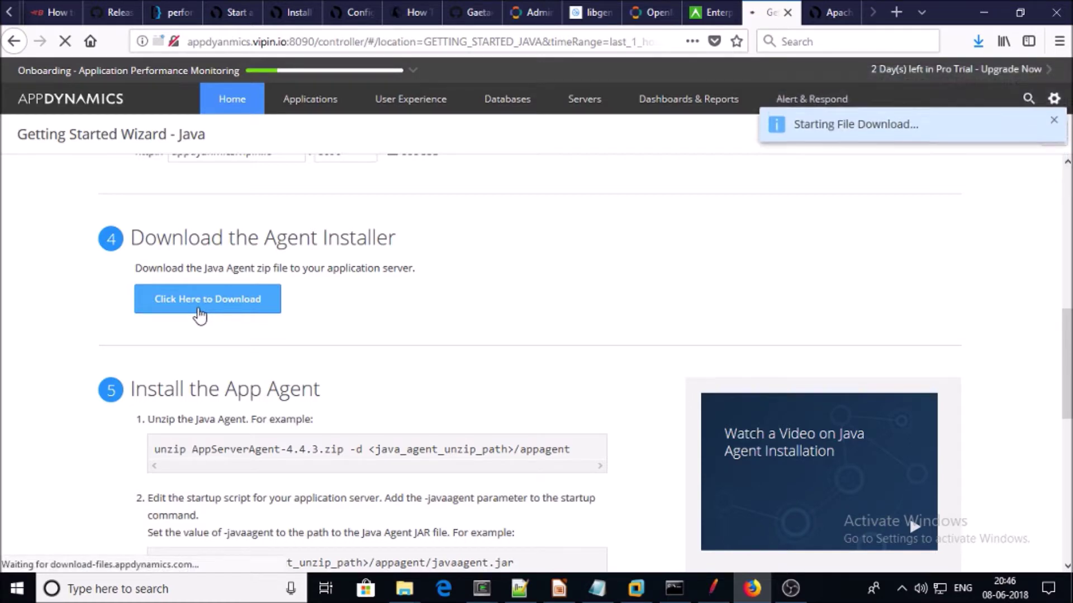
{"action": "scroll", "coordinate": [201, 314], "scroll_direction": "down", "scroll_amount": 1}
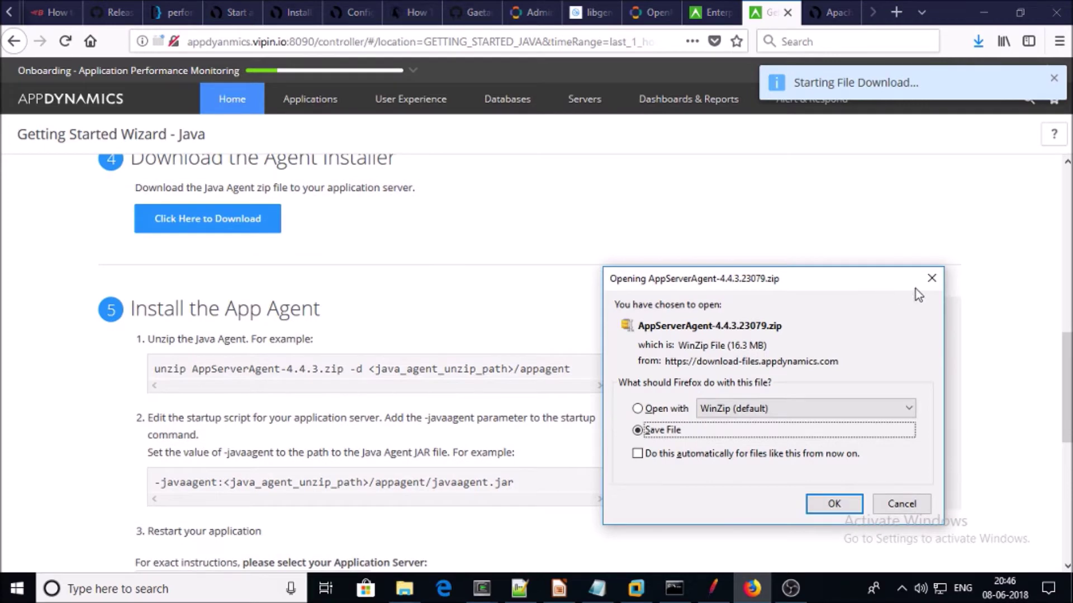
{"action": "left_click", "coordinate": [825, 510]}
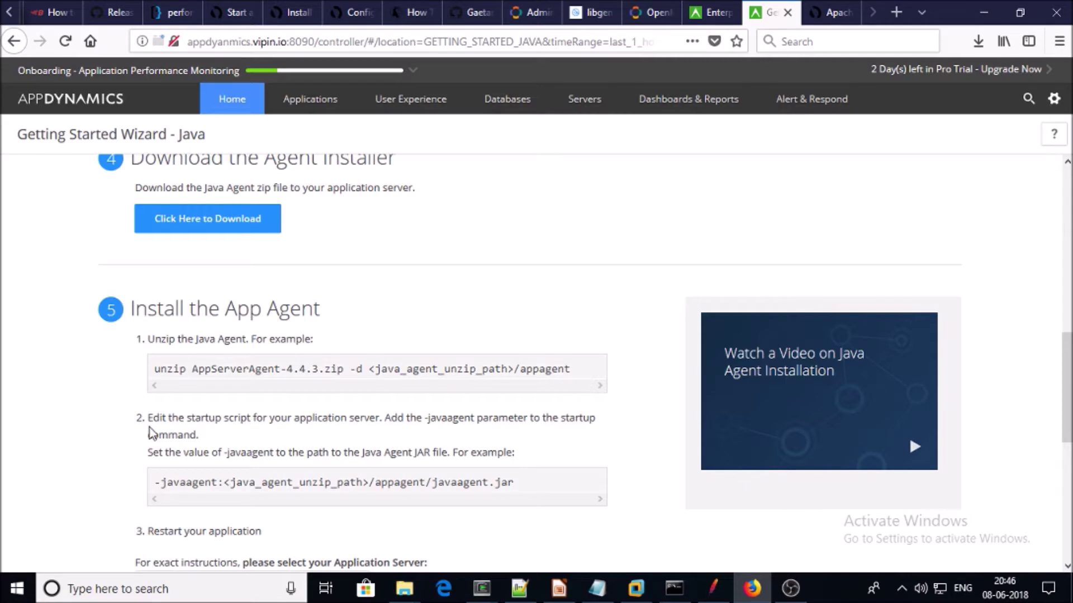
- Switch to the Cygwin terminal and submit the root password for copying the appagent folder to /opt on the remote server
{"action": "left_click", "coordinate": [482, 589]}
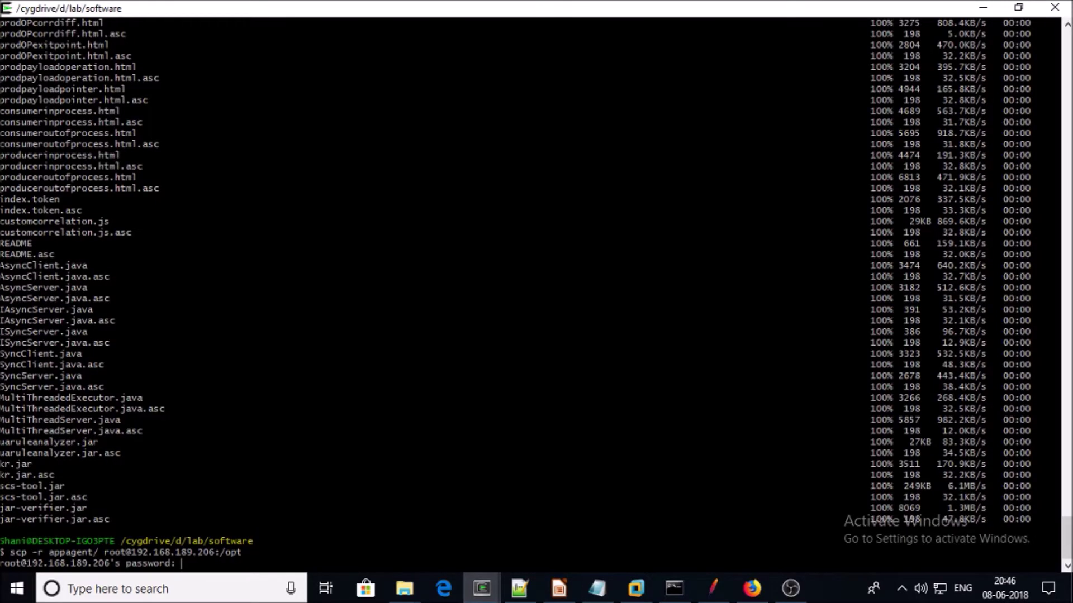
{"action": "key", "text": "Return"}
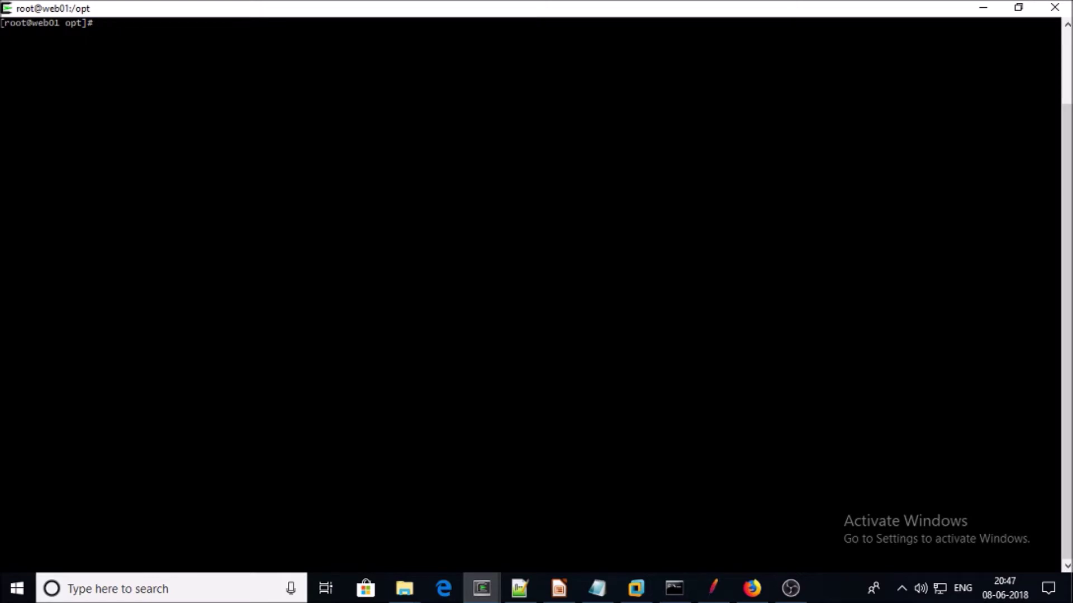
- Open /opt/appagent/conf/controller-info.xml on web01 in vi and enable text insertion
{"action": "type", "text": "vi /opt/appagent/conf/controller-info.xml"}
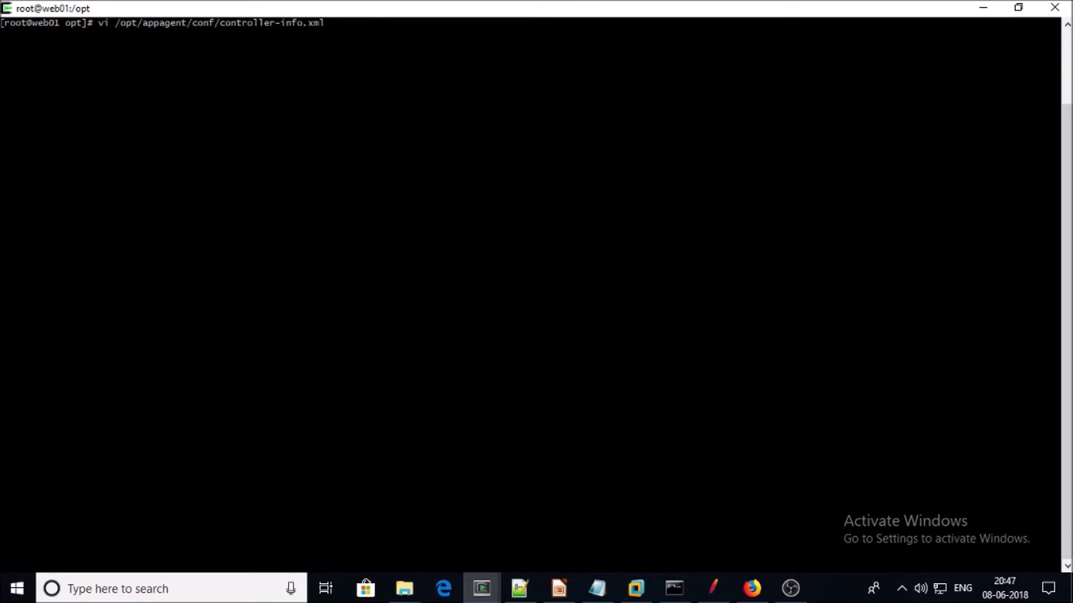
{"action": "key", "text": "Return"}
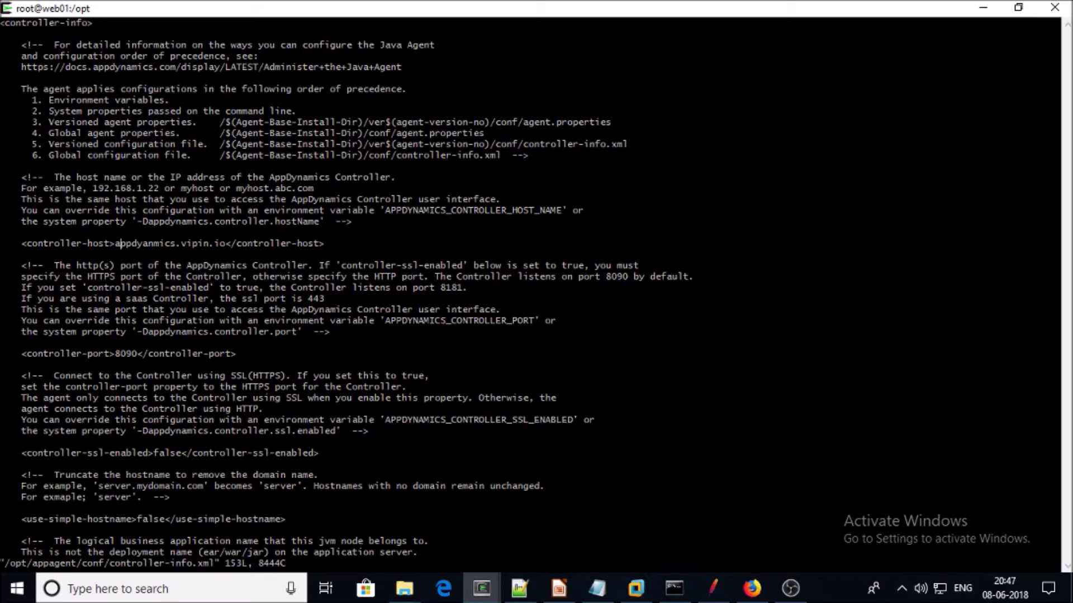
{"action": "key", "text": "i"}
- Set the application-name element in controller-info.xml to openmrs-prod
{"action": "key", "text": "Down"}
{"action": "key", "text": "Down"}
{"action": "key", "text": "Down"}
{"action": "key", "text": "Down"}
{"action": "key", "text": "Down"}
{"action": "key", "text": "Down"}
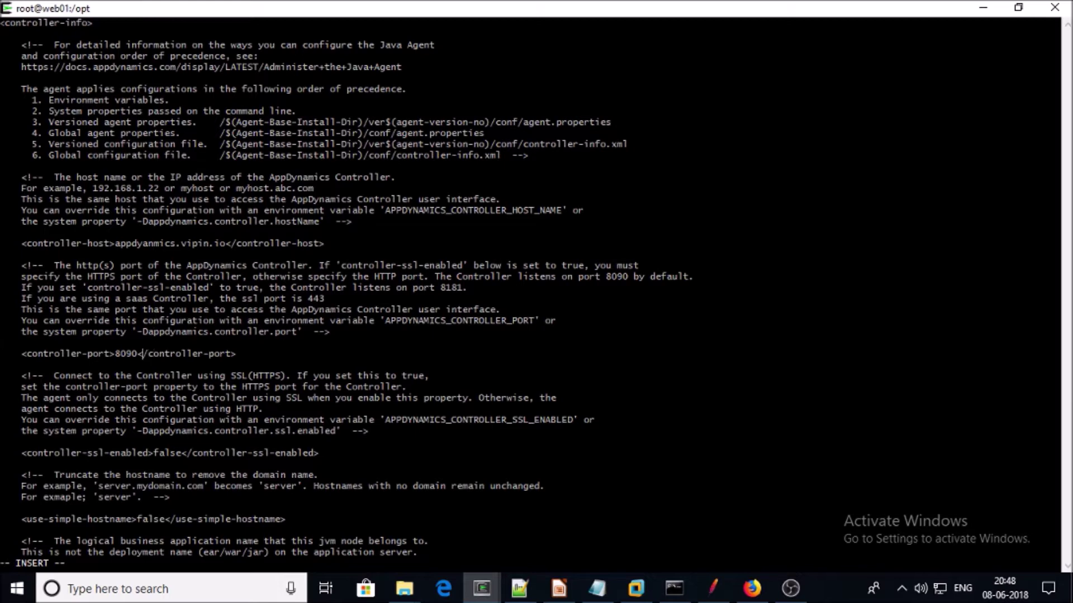
{"action": "key", "text": "Down"}
{"action": "key", "text": "Down"}
{"action": "key", "text": "Down"}
{"action": "key", "text": "Down"}
{"action": "key", "text": "Down"}
{"action": "key", "text": "Down"}
{"action": "key", "text": "Down"}
{"action": "key", "text": "Down"}
{"action": "key", "text": "Down"}
{"action": "key", "text": "Down"}
{"action": "key", "text": "Down"}
{"action": "key", "text": "Down"}
{"action": "key", "text": "Down"}
{"action": "key", "text": "Down"}
{"action": "key", "text": "Down"}
{"action": "key", "text": "Down"}
{"action": "key", "text": "Down"}
{"action": "key", "text": "Down"}
{"action": "key", "text": "Down"}
{"action": "key", "text": "Down"}
{"action": "key", "text": "Down"}
{"action": "key", "text": "Down"}
{"action": "key", "text": "Down"}
{"action": "key", "text": "Down"}
{"action": "key", "text": "Down"}
{"action": "key", "text": "Down"}
{"action": "key", "text": "Down"}
{"action": "key", "text": "Down"}
{"action": "key", "text": "Down"}
{"action": "key", "text": "Down"}
{"action": "key", "text": "Down"}
{"action": "key", "text": "Down"}
{"action": "key", "text": "Down"}
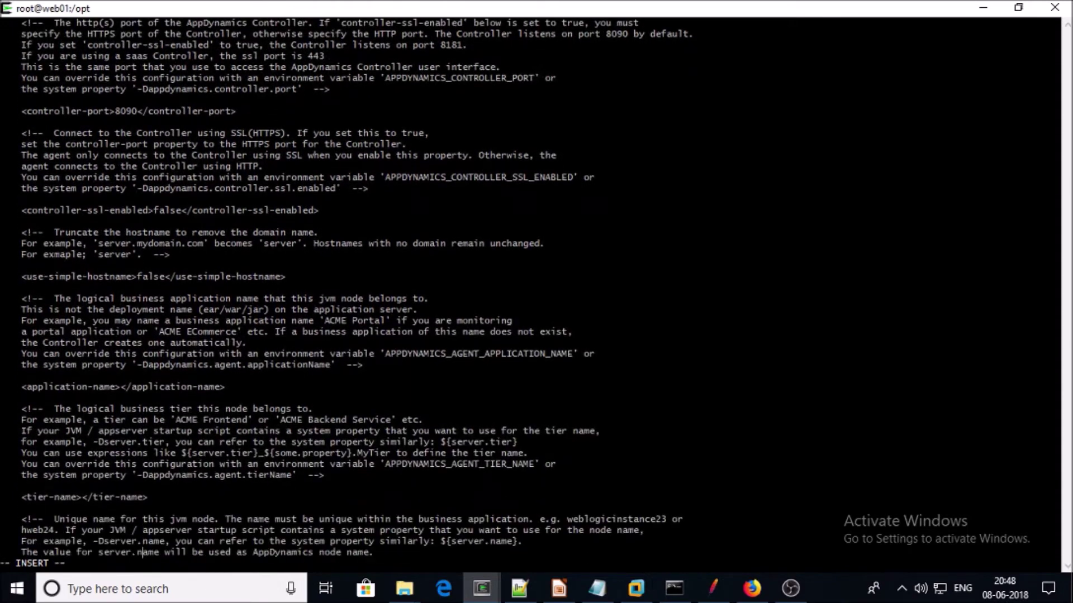
{"action": "key", "text": "Down"}
{"action": "key", "text": "Up"}
{"action": "key", "text": "Up"}
{"action": "key", "text": "Up"}
{"action": "key", "text": "Up"}
{"action": "key", "text": "Up"}
{"action": "key", "text": "Up"}
{"action": "key", "text": "Up"}
{"action": "key", "text": "Up"}
{"action": "key", "text": "Up"}
{"action": "key", "text": "Up"}
{"action": "key", "text": "Up"}
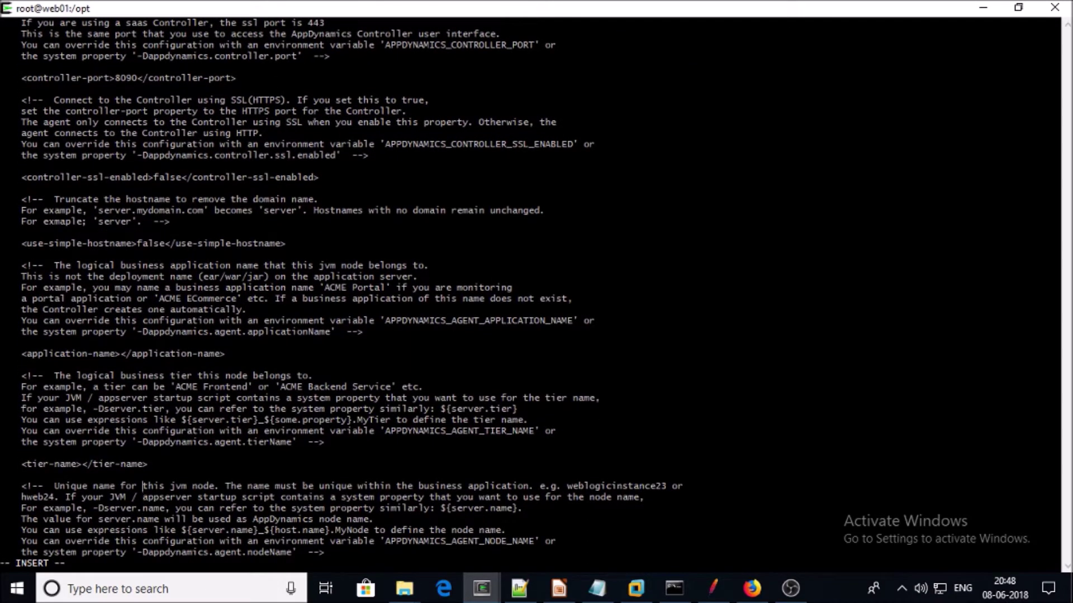
{"action": "key", "text": "Up"}
{"action": "key", "text": "Up"}
{"action": "key", "text": "Up"}
{"action": "key", "text": "Up"}
{"action": "key", "text": "Up"}
{"action": "key", "text": "Up"}
{"action": "key", "text": "Up"}
{"action": "key", "text": "Left"}
{"action": "type", "text": "openm"}
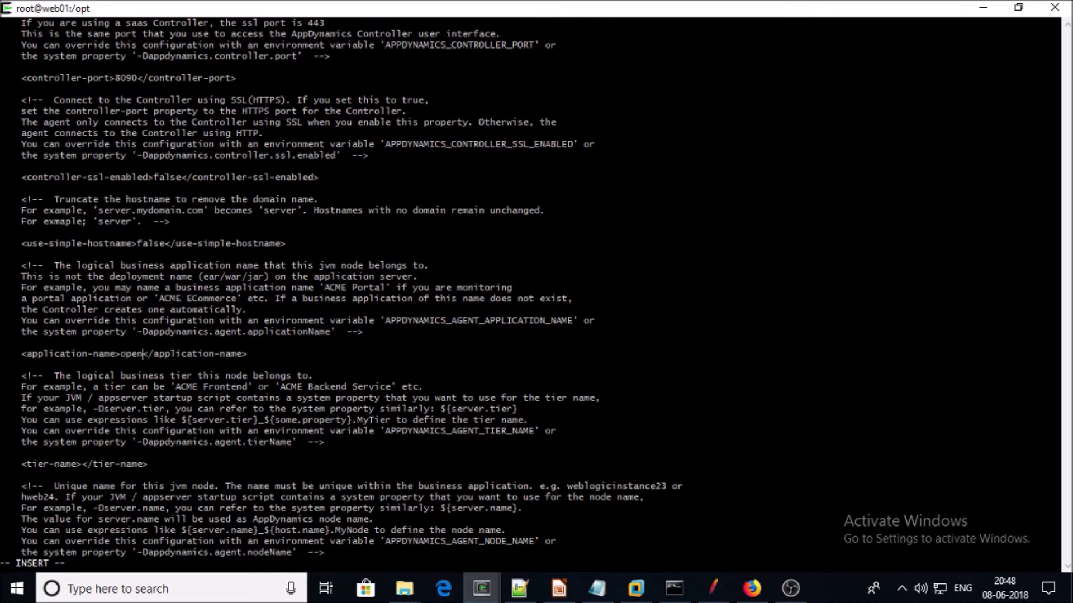
{"action": "type", "text": "rs-prod"}
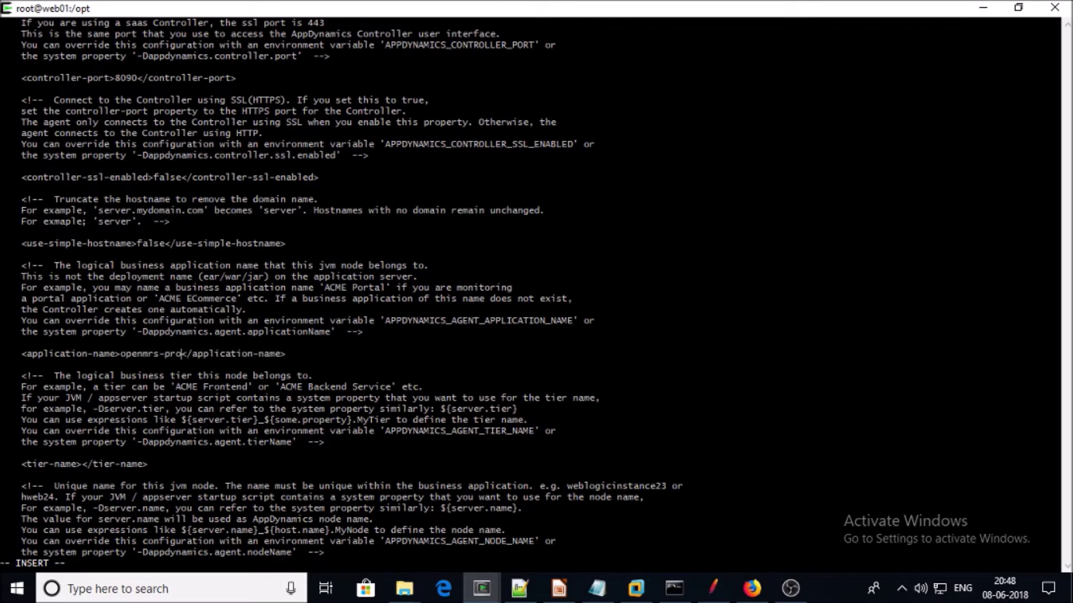
- Set the tier-name element in controller-info.xml to application-server
{"action": "key", "text": "Down"}
{"action": "key", "text": "Left"}
{"action": "key", "text": "Left"}
{"action": "key", "text": "Left"}
{"action": "key", "text": "Left"}
{"action": "key", "text": "Left"}
{"action": "key", "text": "Left"}
{"action": "key", "text": "Left"}
{"action": "key", "text": "Left"}
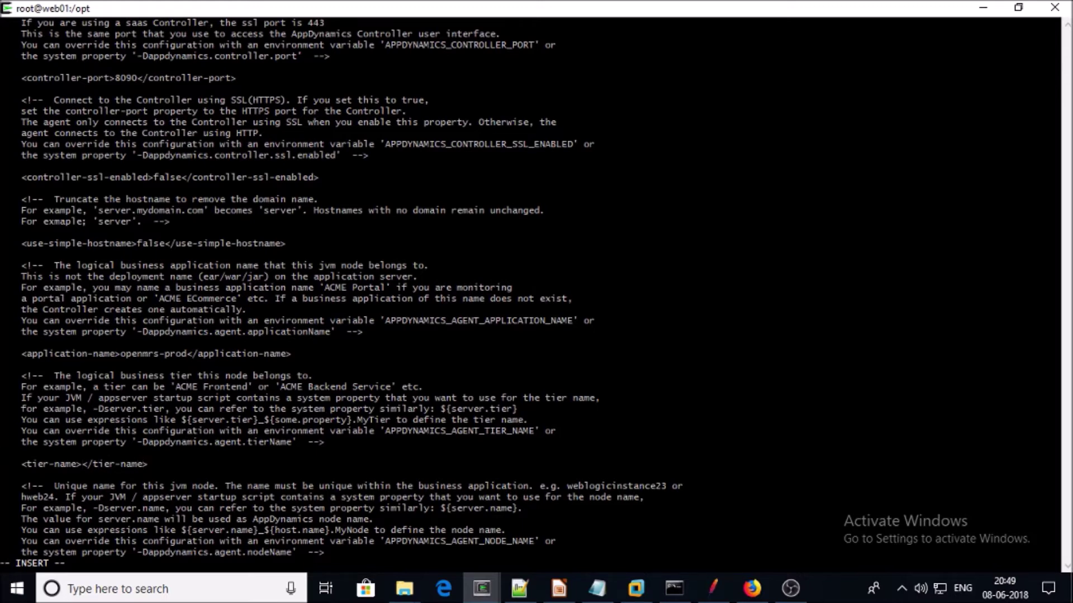
{"action": "type", "text": "application-server"}
- Set the node-name element in controller-info.xml to web01.vipin.io
{"action": "key", "text": "Down"}
{"action": "key", "text": "Down"}
{"action": "key", "text": "Down"}
{"action": "key", "text": "Down"}
{"action": "key", "text": "Down"}
{"action": "key", "text": "Down"}
{"action": "key", "text": "Down"}
{"action": "key", "text": "Down"}
{"action": "key", "text": "Down"}
{"action": "key", "text": "Down"}
{"action": "key", "text": "Down"}
{"action": "key", "text": "Down"}
{"action": "key", "text": "Down"}
{"action": "key", "text": "Down"}
{"action": "key", "text": "Down"}
{"action": "key", "text": "Down"}
{"action": "key", "text": "Down"}
{"action": "key", "text": "Down"}
{"action": "key", "text": "Down"}
{"action": "key", "text": "Down"}
{"action": "key", "text": "Up"}
{"action": "key", "text": "Up"}
{"action": "key", "text": "Up"}
{"action": "key", "text": "Up"}
{"action": "key", "text": "Up"}
{"action": "key", "text": "Up"}
{"action": "key", "text": "Up"}
{"action": "key", "text": "Up"}
{"action": "key", "text": "Up"}
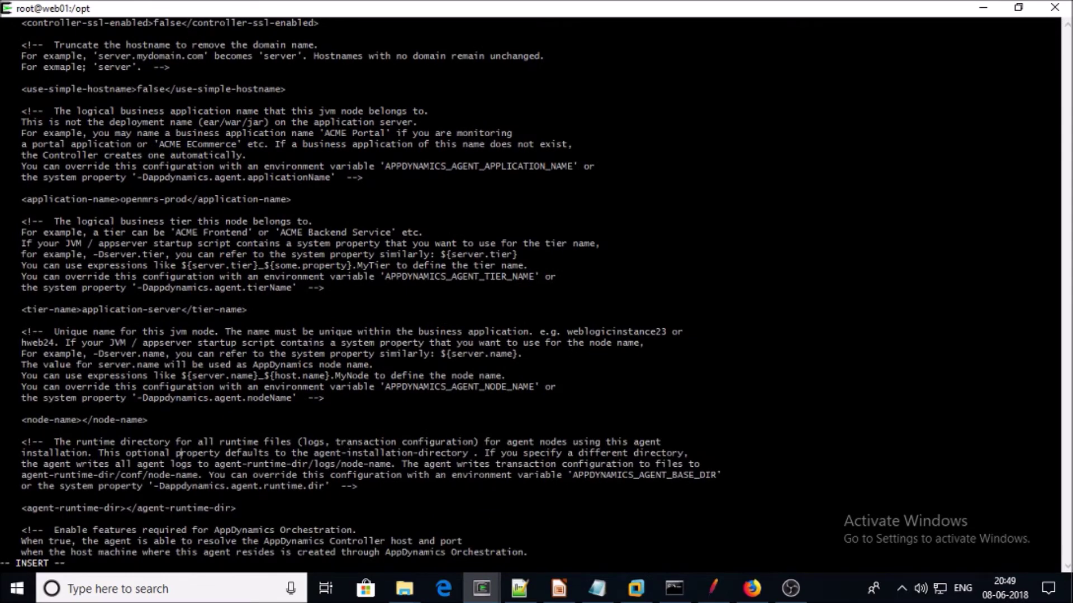
{"action": "key", "text": "Left"}
{"action": "key", "text": "Left"}
{"action": "key", "text": "Left"}
{"action": "key", "text": "Left"}
{"action": "key", "text": "Left"}
{"action": "key", "text": "Left"}
{"action": "key", "text": "Left"}
{"action": "key", "text": "Left"}
{"action": "key", "text": "Left"}
{"action": "key", "text": "Left"}
{"action": "key", "text": "Left"}
{"action": "key", "text": "Left"}
{"action": "type", "text": "web"}
{"action": "type", "text": "01.vipin"}
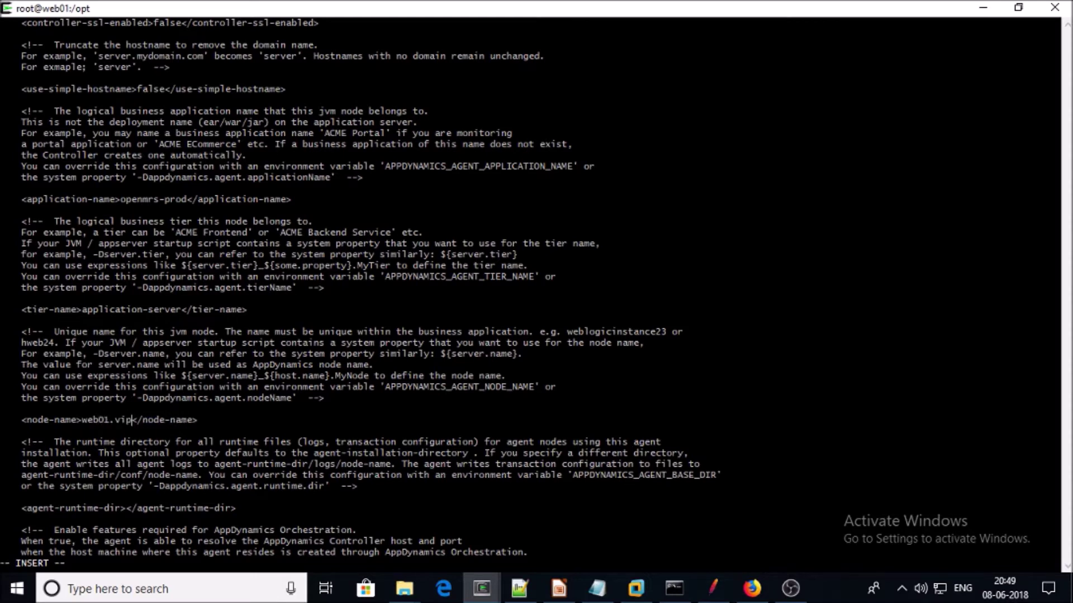
{"action": "type", "text": ".io"}
- Review the remaining settings in controller-info.xml, from the runtime directory to the account access key and the end of the file
{"action": "key", "text": "Down"}
{"action": "key", "text": "Down"}
{"action": "key", "text": "Down"}
{"action": "key", "text": "Down"}
{"action": "key", "text": "Down"}
{"action": "key", "text": "Down"}
{"action": "key", "text": "Down"}
{"action": "key", "text": "Down"}
{"action": "key", "text": "Down"}
{"action": "key", "text": "Down"}
{"action": "key", "text": "Down"}
{"action": "key", "text": "Down"}
{"action": "key", "text": "Down"}
{"action": "key", "text": "Down"}
{"action": "key", "text": "Down"}
{"action": "key", "text": "Down"}
{"action": "key", "text": "Down"}
{"action": "key", "text": "Down"}
{"action": "key", "text": "Down"}
{"action": "key", "text": "Down"}
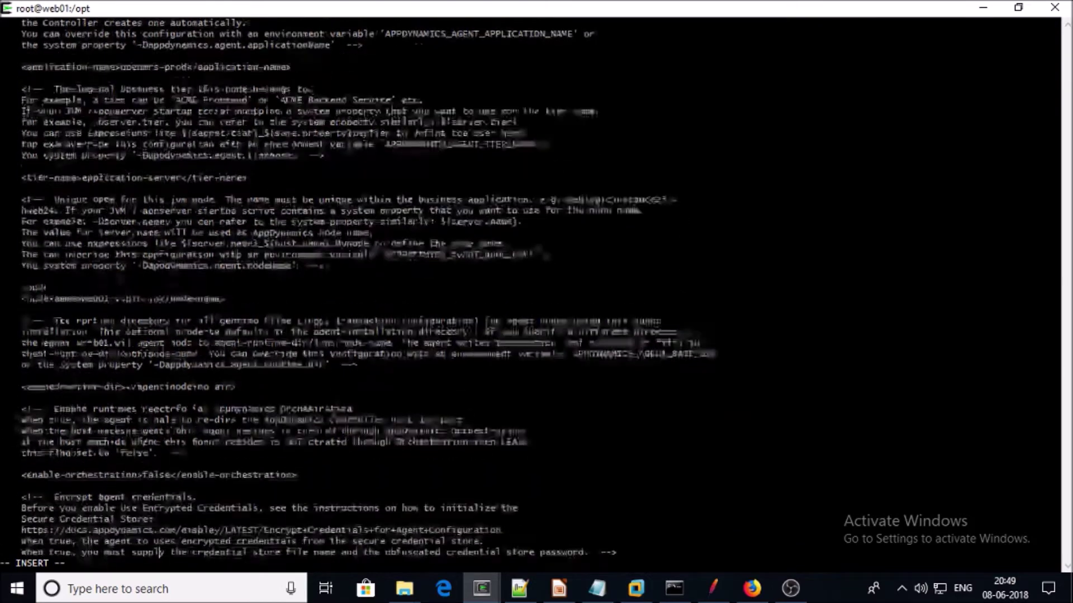
{"action": "key", "text": "Down"}
{"action": "key", "text": "Down"}
{"action": "key", "text": "Down"}
{"action": "key", "text": "Down"}
{"action": "key", "text": "Down"}
{"action": "key", "text": "Down"}
{"action": "key", "text": "Down"}
{"action": "key", "text": "Down"}
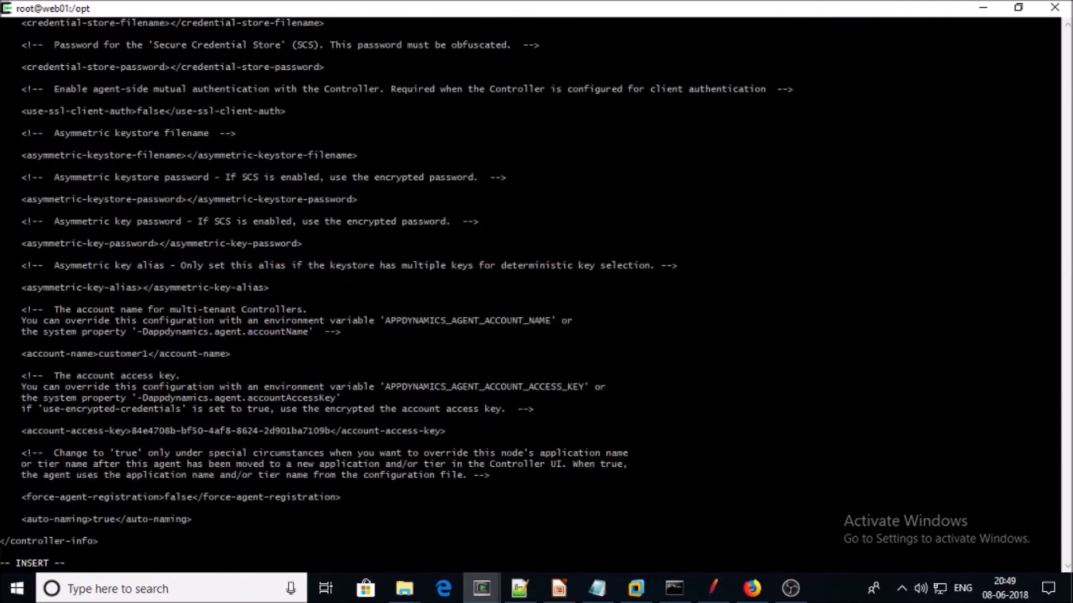
- Save controller-info.xml and exit vi
{"action": "key", "text": "Escape"}
{"action": "type", "text": ":wq"}
{"action": "key", "text": "Return"}
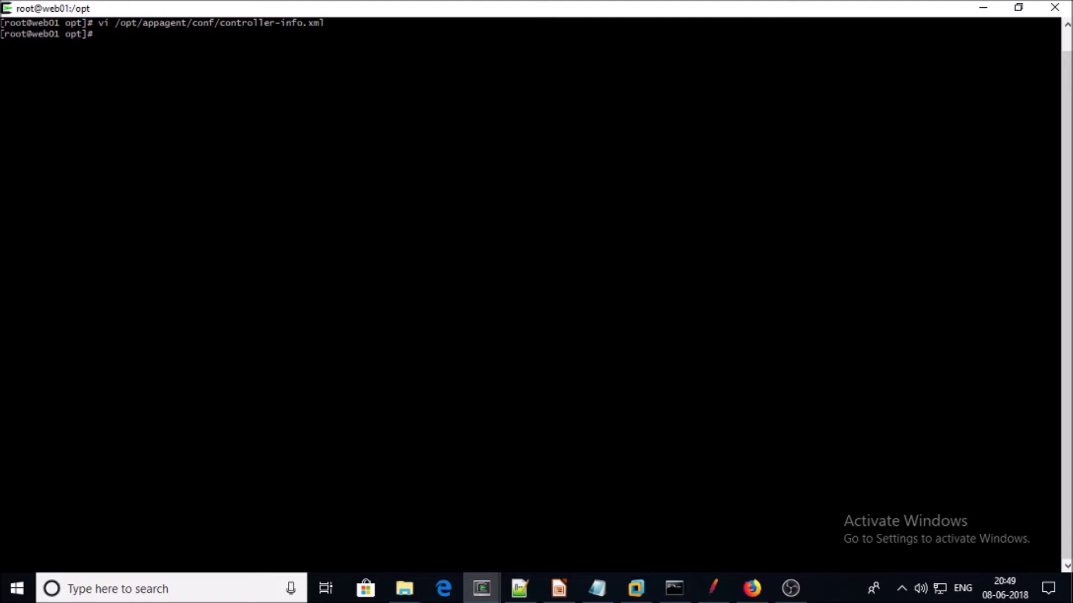
- Open /opt/apache-tomcat-8.5.31/bin/catalina.sh in vi and search for LOGGING_MANAGER=, copied from the Notepad++ notes
{"action": "type", "text": "vi /opt/apache-tomcat-8.5.31/bin/catalina.sh"}
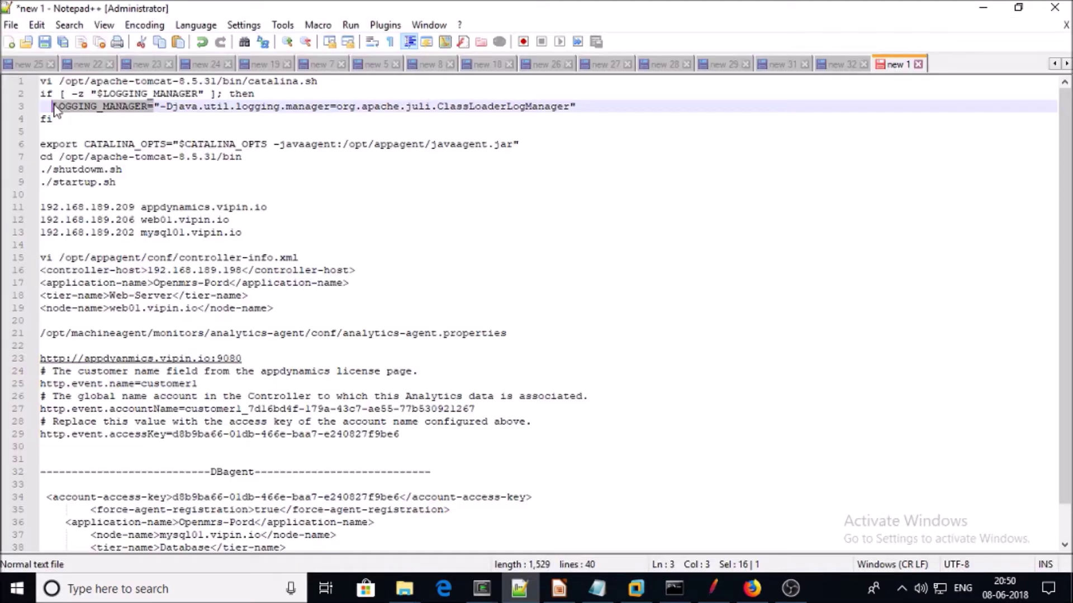
{"action": "right_click", "coordinate": [53, 105]}
{"action": "left_click", "coordinate": [91, 131]}
{"action": "mouse_move", "coordinate": [481, 588]}
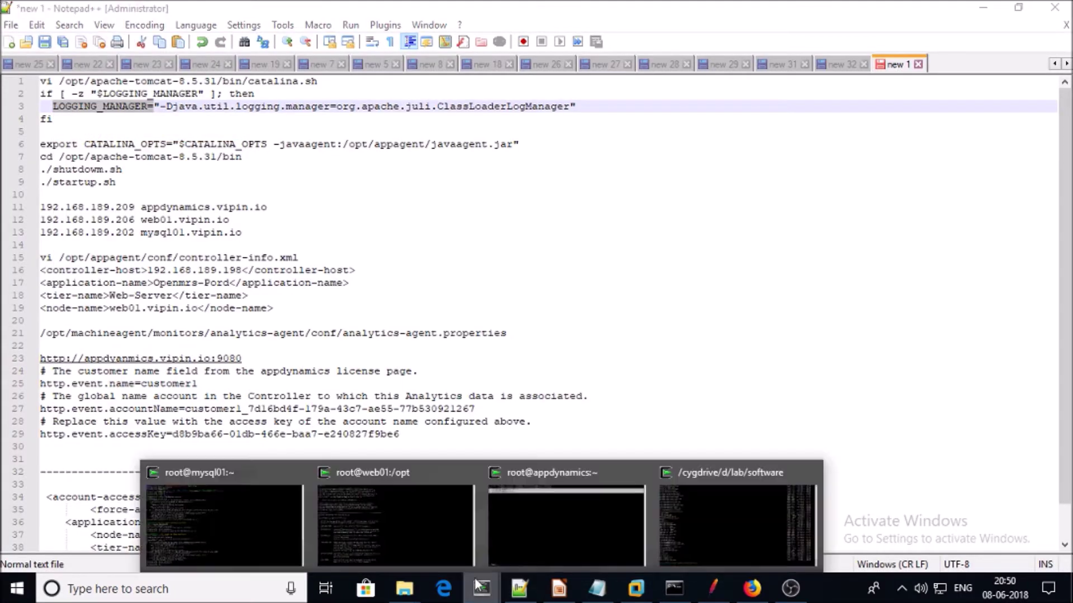
{"action": "left_click", "coordinate": [417, 514]}
{"action": "type", "text": "/"}
{"action": "right_click", "coordinate": [412, 286]}
{"action": "left_click", "coordinate": [441, 336]}
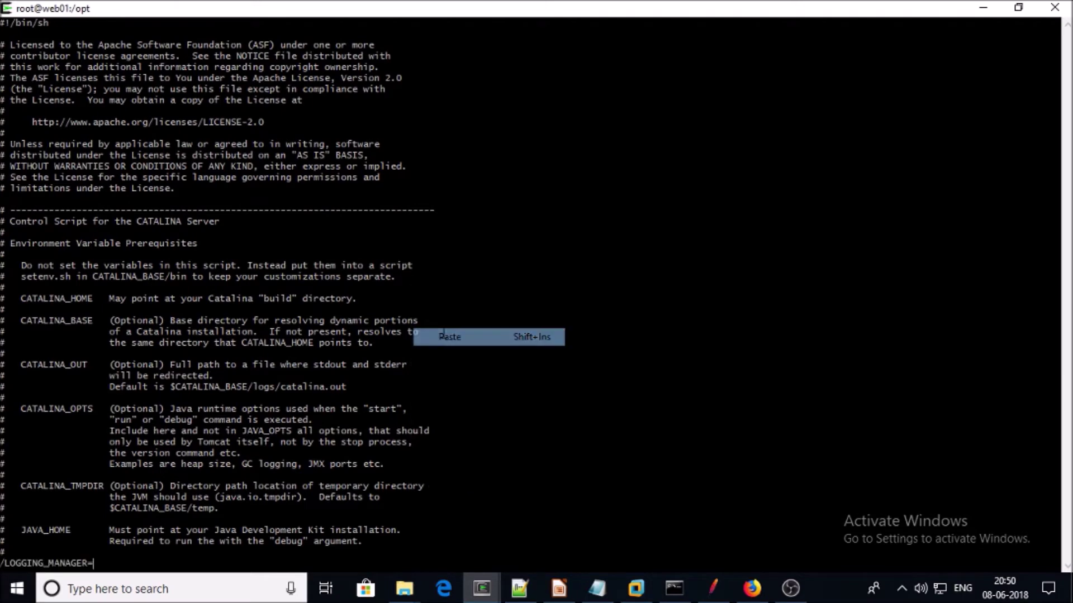
{"action": "key", "text": "Return"}
{"action": "key", "text": "n"}
- Below the LOGGING_MANAGER block, insert export CATALINA_OPTS="$CATALINA_OPTS -javaagent:/opt/appagent/javaagent.jar" from the Notepad++ notes
{"action": "key", "text": "o"}
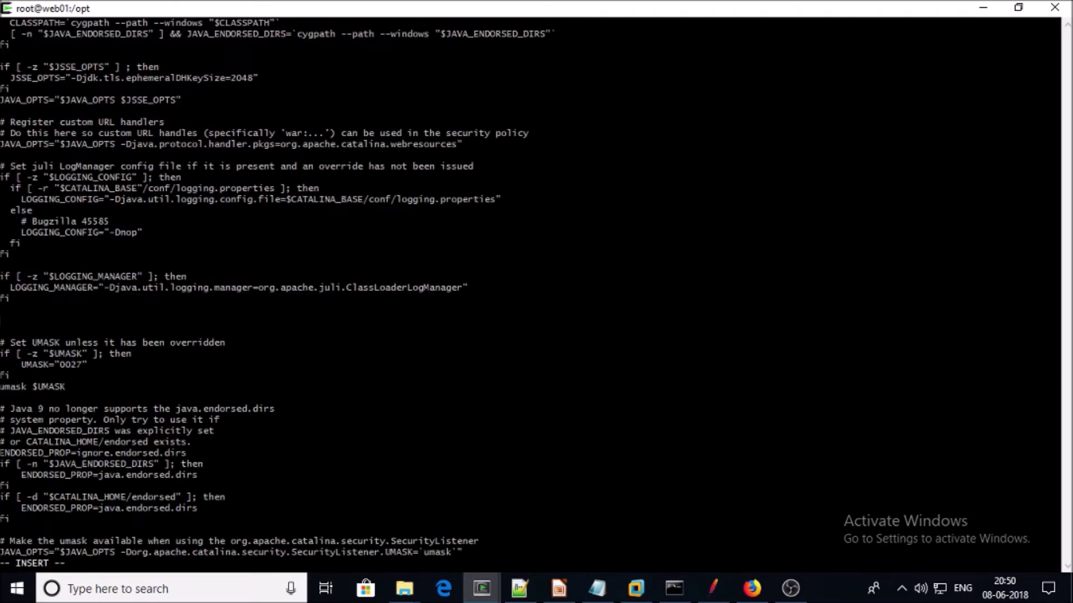
{"action": "left_click", "coordinate": [520, 588]}
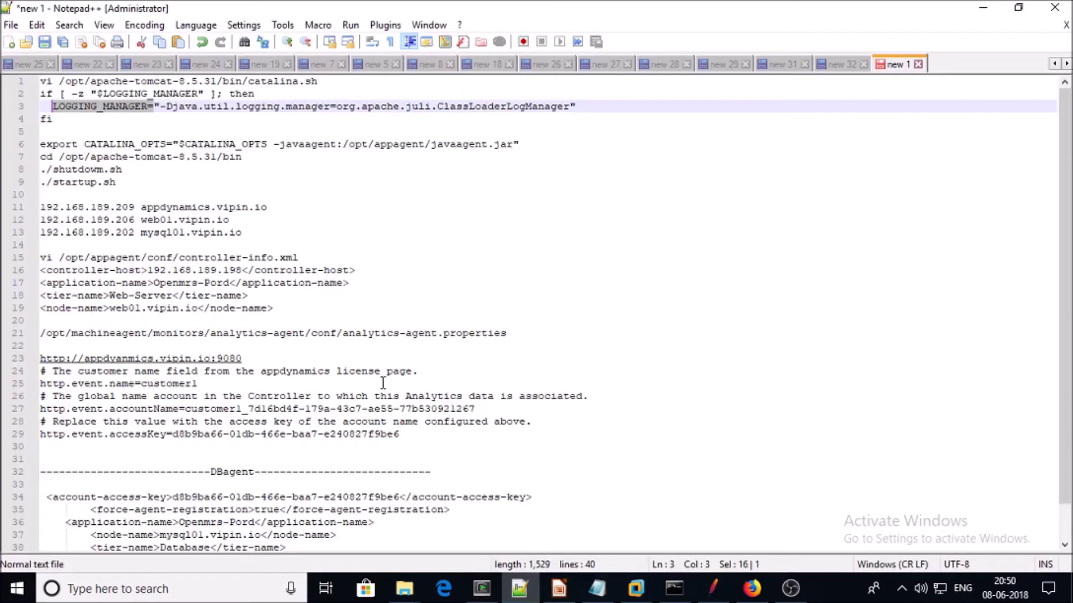
{"action": "left_click_drag", "start_coordinate": [524, 144], "coordinate": [2, 150]}
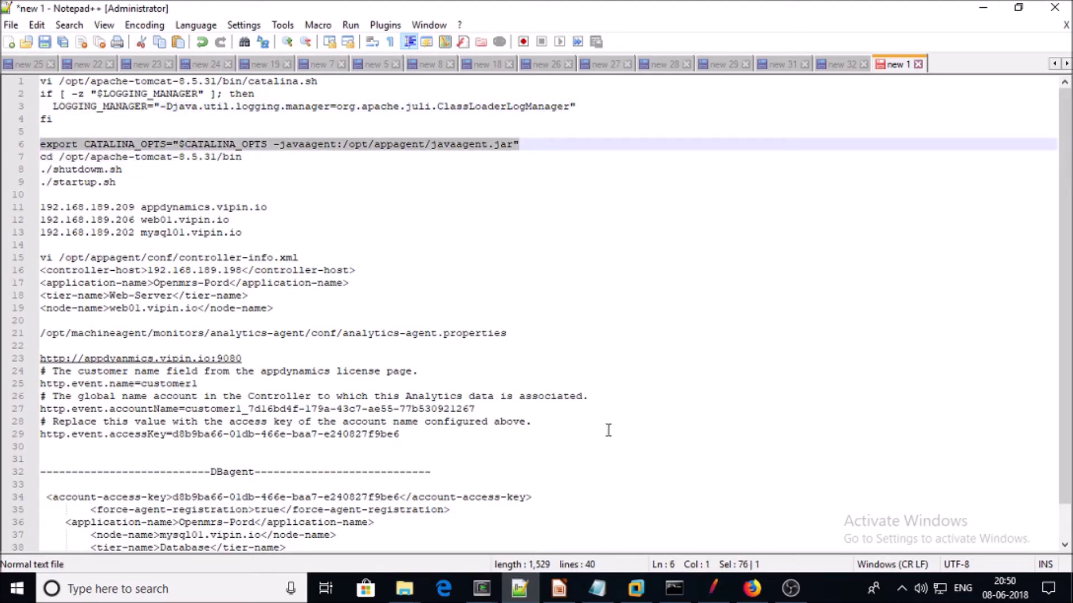
{"action": "left_click", "coordinate": [498, 587]}
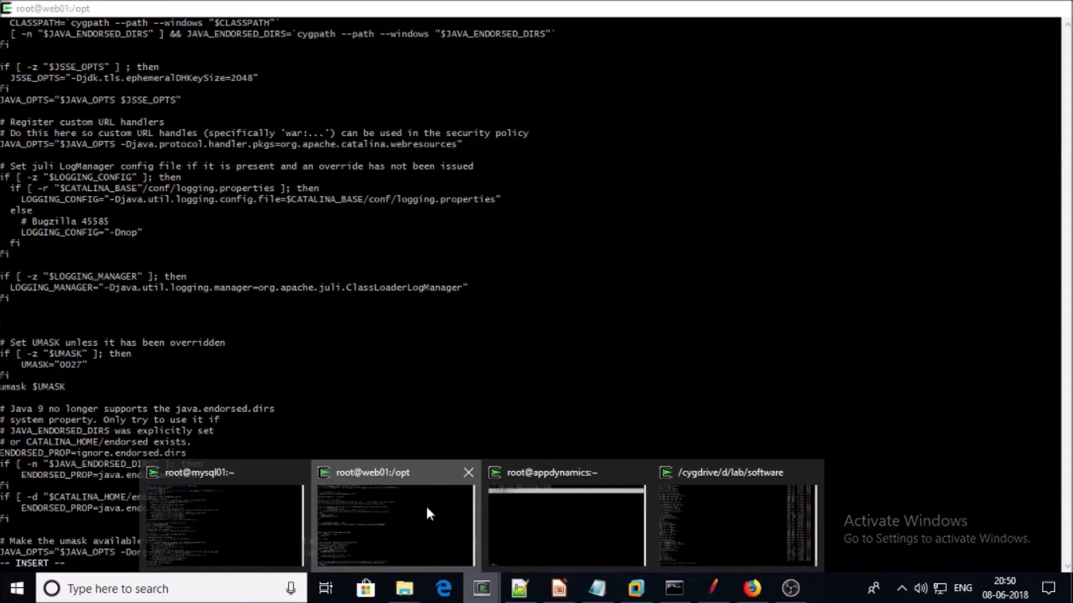
{"action": "left_click", "coordinate": [425, 504]}
{"action": "right_click", "coordinate": [295, 306]}
{"action": "left_click", "coordinate": [333, 355]}
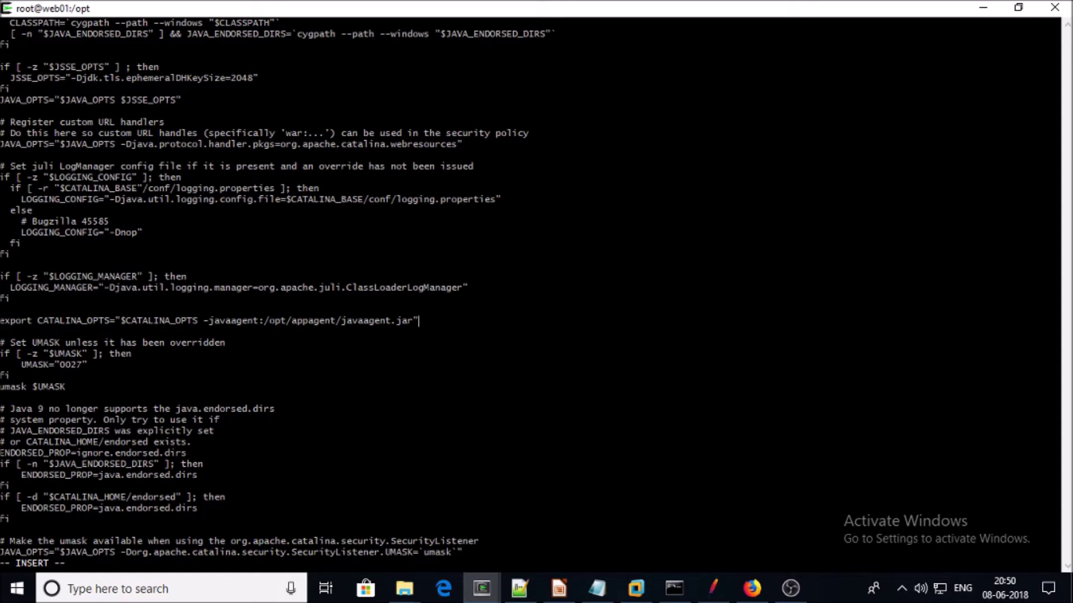
{"action": "left_click_drag", "start_coordinate": [259, 321], "coordinate": [400, 321]}
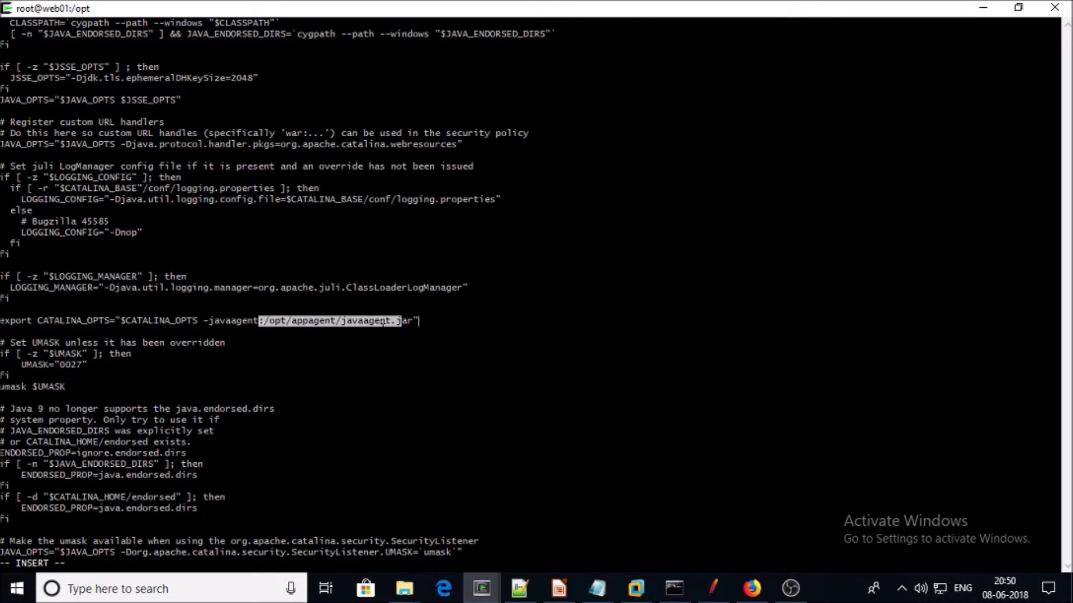
- Save catalina.sh and exit vi
{"action": "key", "text": "Escape"}
{"action": "type", "text": ":"}
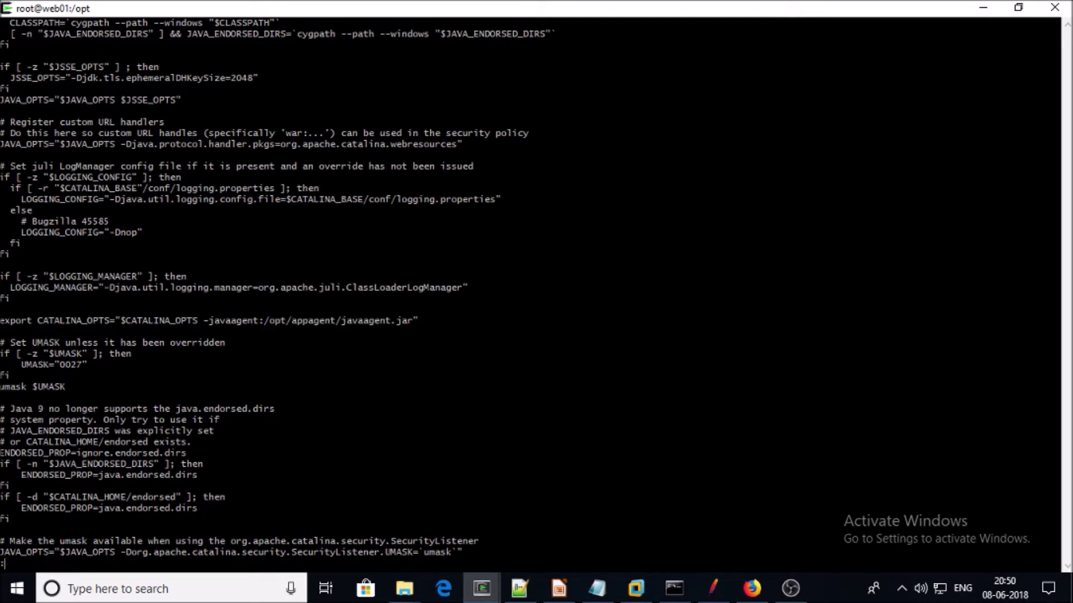
{"action": "type", "text": "wq"}
{"action": "key", "text": "Return"}
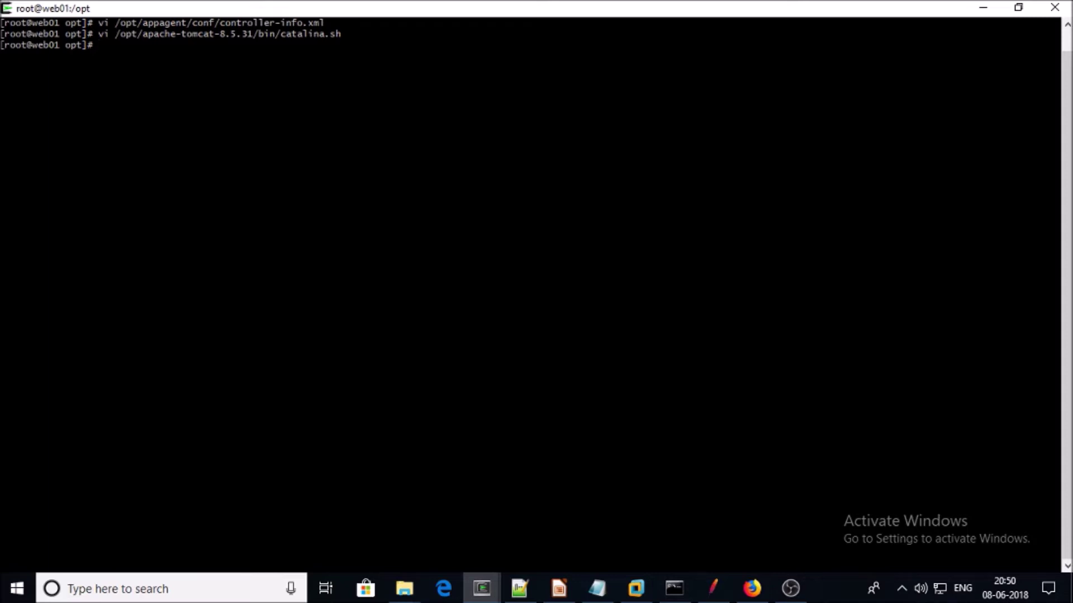
- Change to /opt/apache-tomcat-8.5.31/bin on web01 and stop Tomcat with ./shutdown.sh
{"action": "type", "text": "cd /opt/apache-tomcat-8.5.31/bin"}
{"action": "key", "text": "Return"}
{"action": "type", "text": "./shutdown.sh"}
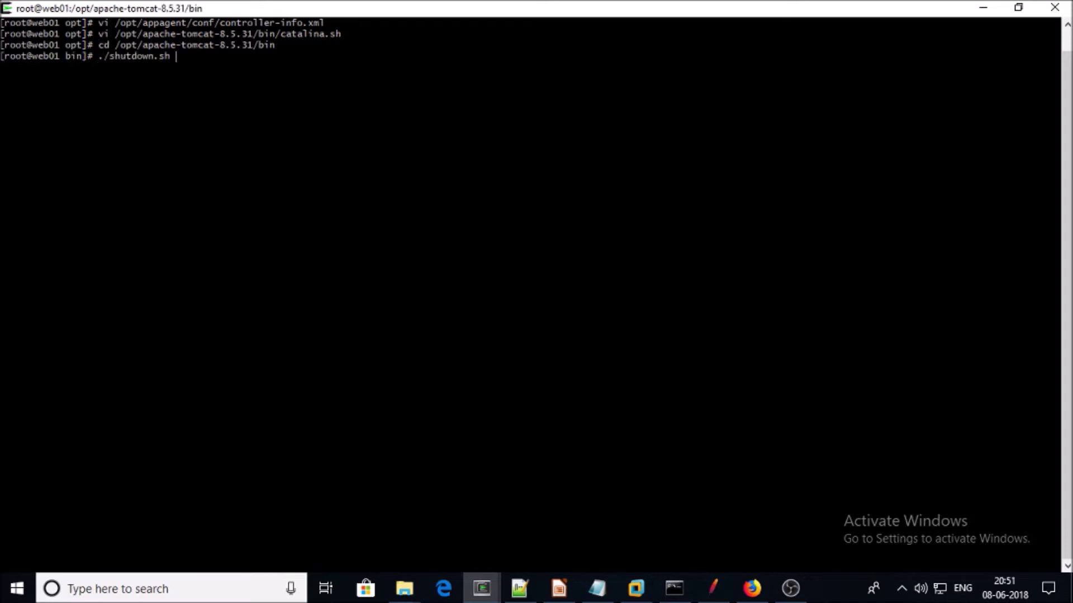
{"action": "key", "text": "Return"}
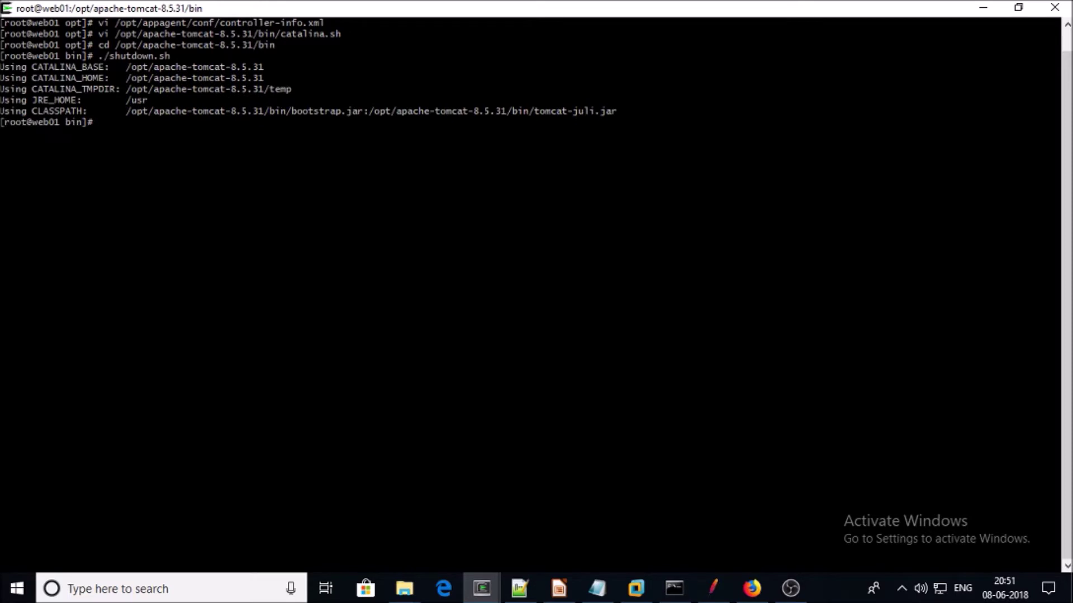
- Start Tomcat again with ./startup.sh
{"action": "key", "text": "Up"}
{"action": "key", "text": "BackSpace"}
{"action": "key", "text": "BackSpace"}
{"action": "key", "text": "BackSpace"}
{"action": "key", "text": "BackSpace"}
{"action": "key", "text": "BackSpace"}
{"action": "key", "text": "BackSpace"}
{"action": "key", "text": "BackSpace"}
{"action": "key", "text": "BackSpace"}
{"action": "type", "text": "tartup.sh"}
{"action": "key", "text": "Return"}
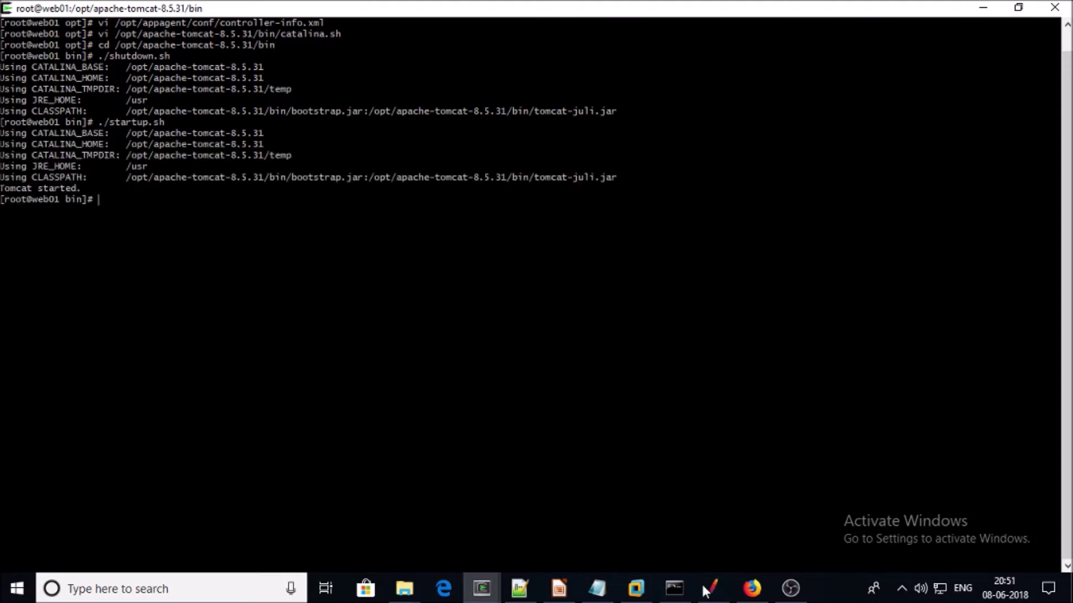
- Switch to Firefox and check the agent connection section of the AppDynamics Getting Started Wizard for Java
{"action": "left_click", "coordinate": [751, 588]}
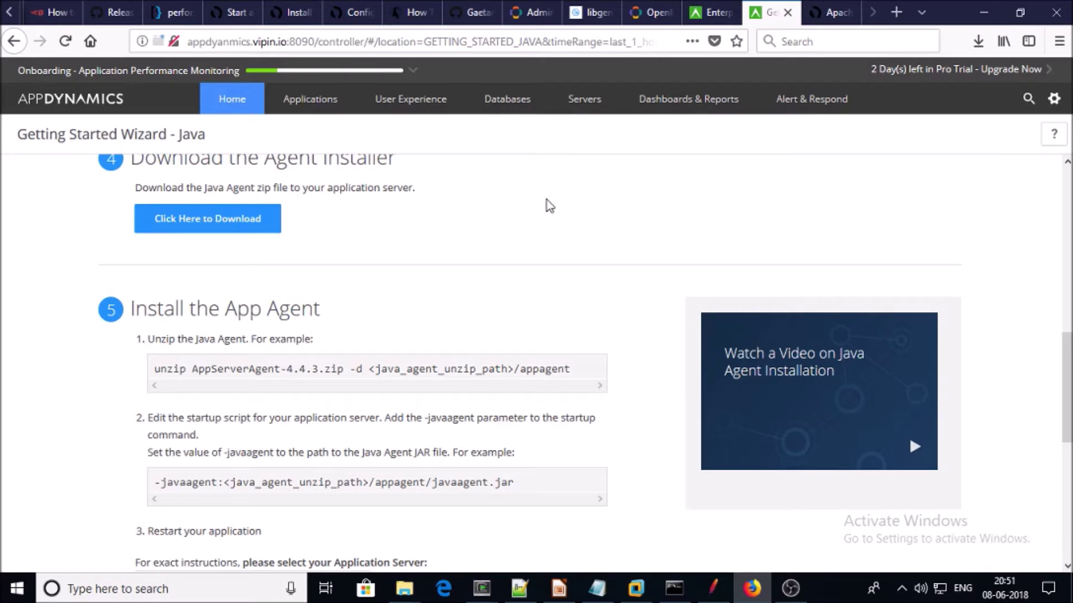
{"action": "scroll", "coordinate": [556, 226], "scroll_direction": "down", "scroll_amount": 3}
{"action": "scroll", "coordinate": [556, 226], "scroll_direction": "down", "scroll_amount": 3}
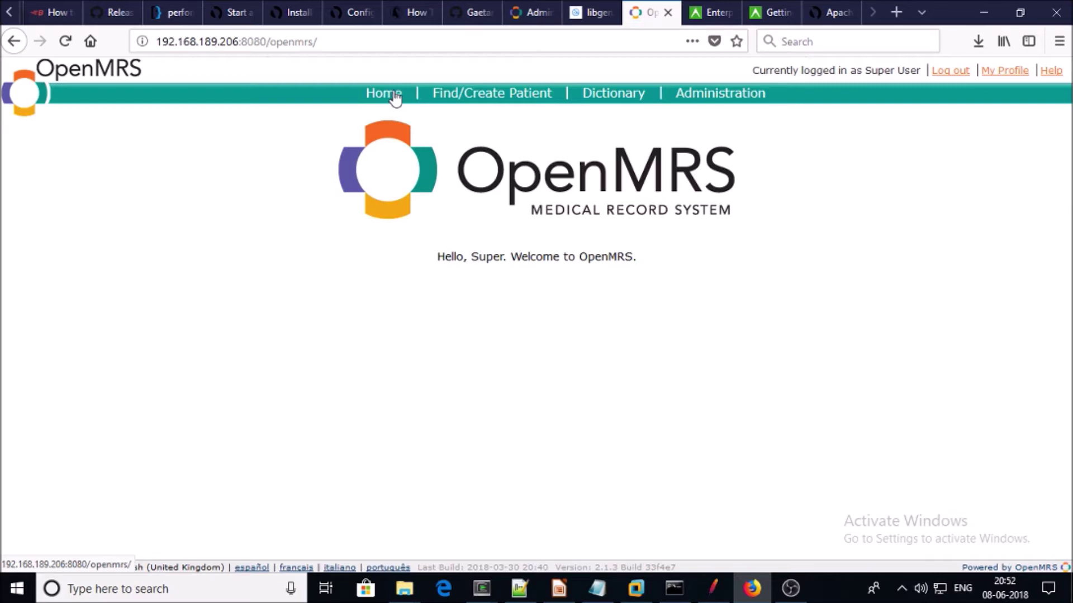
- Generate load on OpenMRS by browsing its administration, patient and search pages, and return to the wizard's agent connection section
{"action": "left_click", "coordinate": [691, 99]}
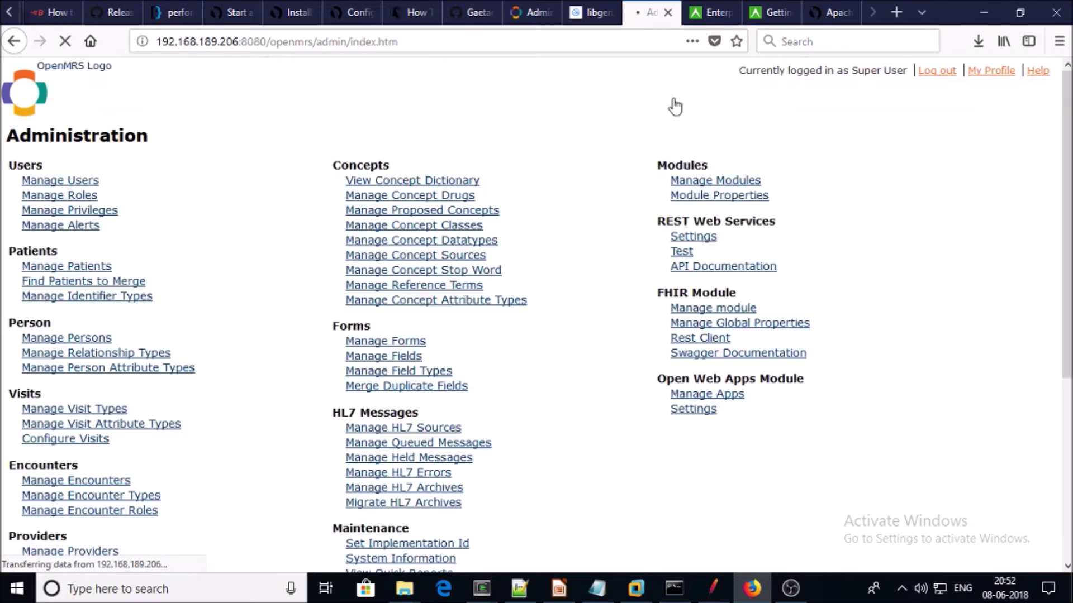
{"action": "left_click", "coordinate": [47, 270]}
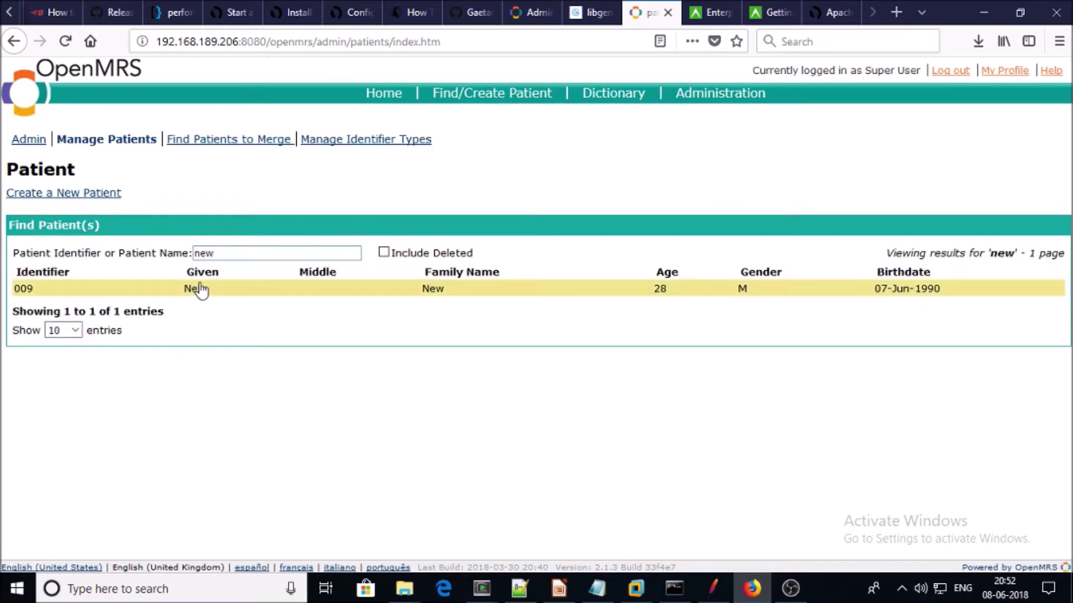
{"action": "left_click", "coordinate": [200, 289]}
{"action": "double_click", "coordinate": [200, 288]}
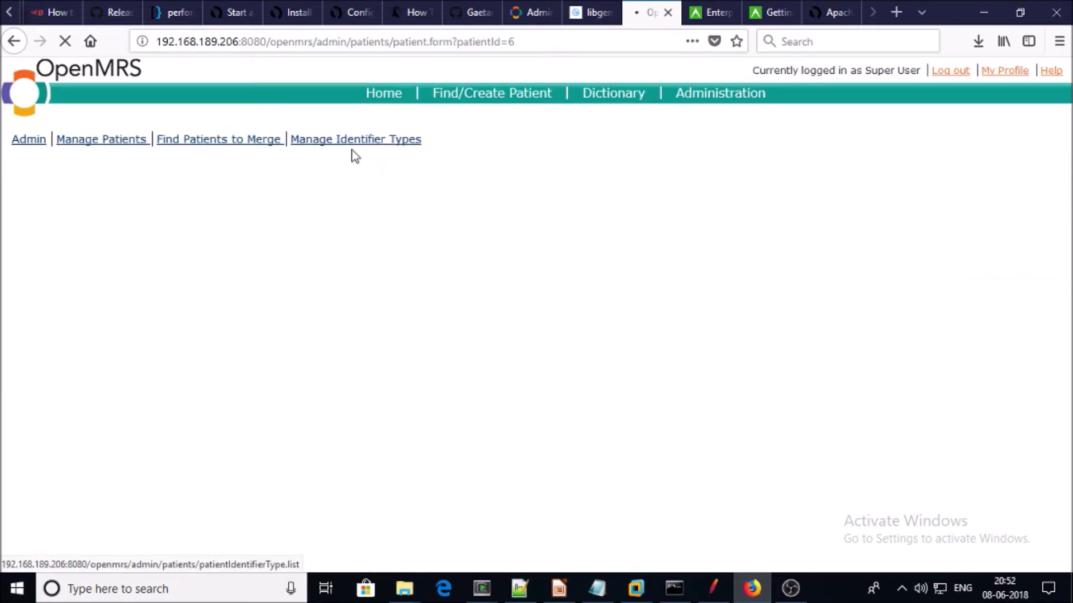
{"action": "left_click", "coordinate": [387, 92]}
{"action": "left_click", "coordinate": [618, 101]}
{"action": "left_click", "coordinate": [524, 95]}
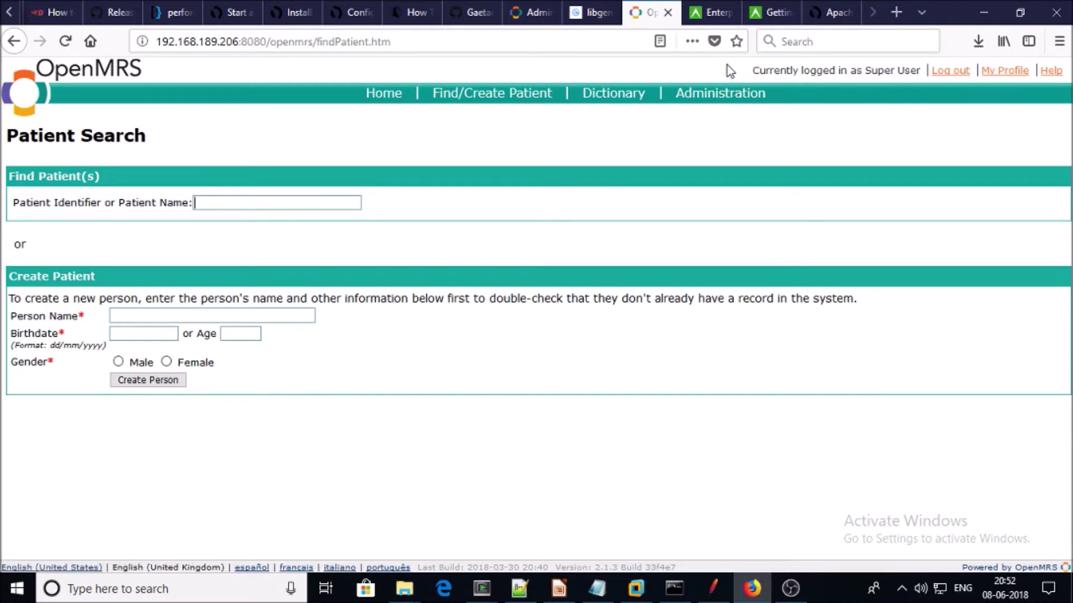
{"action": "left_click", "coordinate": [758, 17]}
{"action": "scroll", "coordinate": [372, 276], "scroll_direction": "down", "scroll_amount": 1}
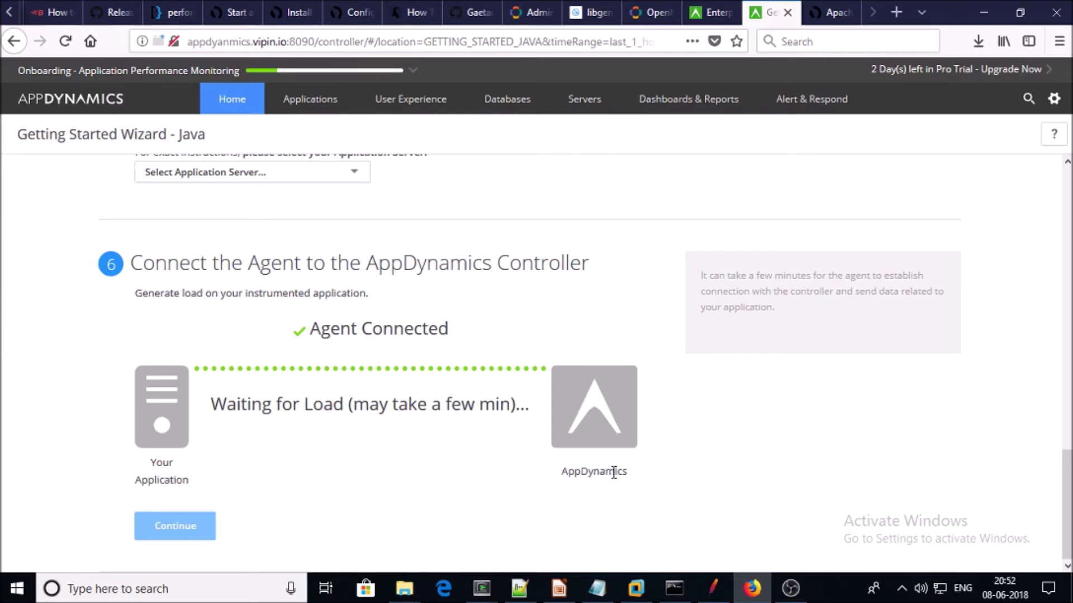
- Switch to JMeter, clear the previous results and run the Script.jmx test plan to put load on OpenMRS
{"action": "left_click", "coordinate": [712, 588]}
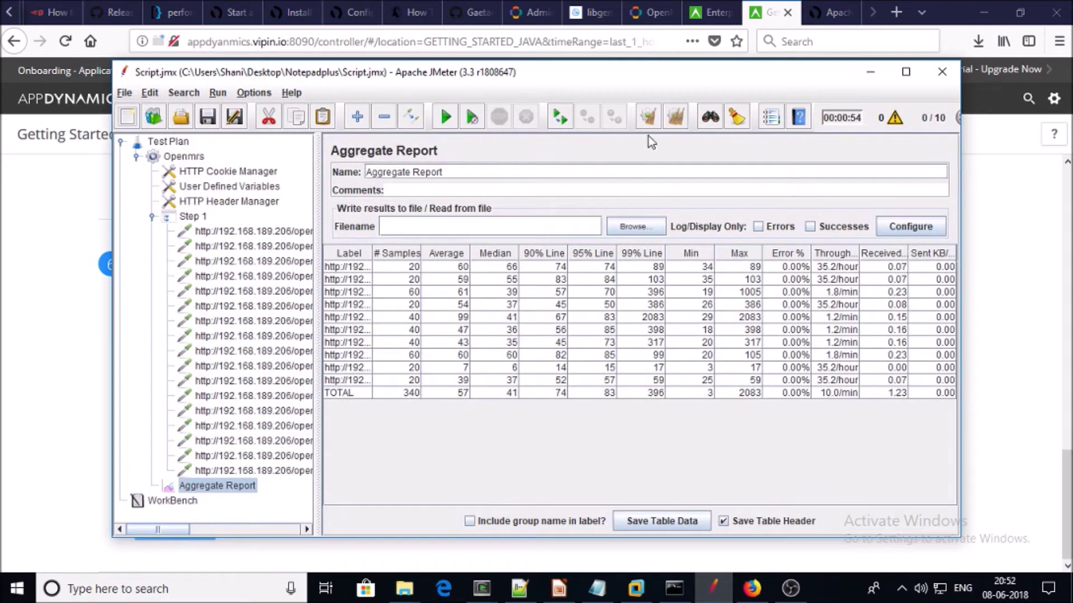
{"action": "left_click", "coordinate": [676, 117]}
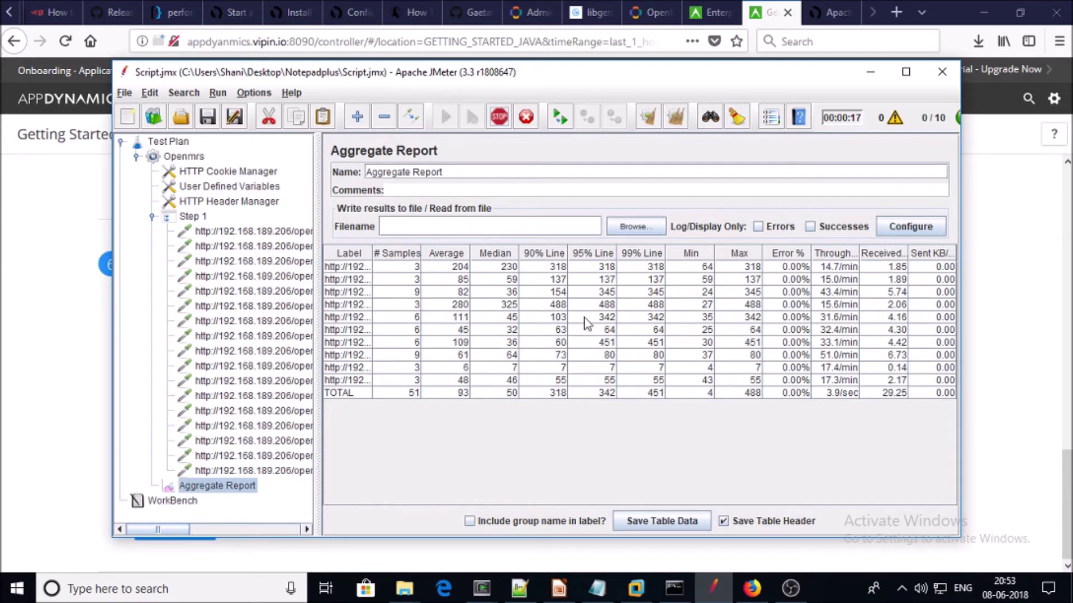
{"action": "left_click", "coordinate": [867, 71]}
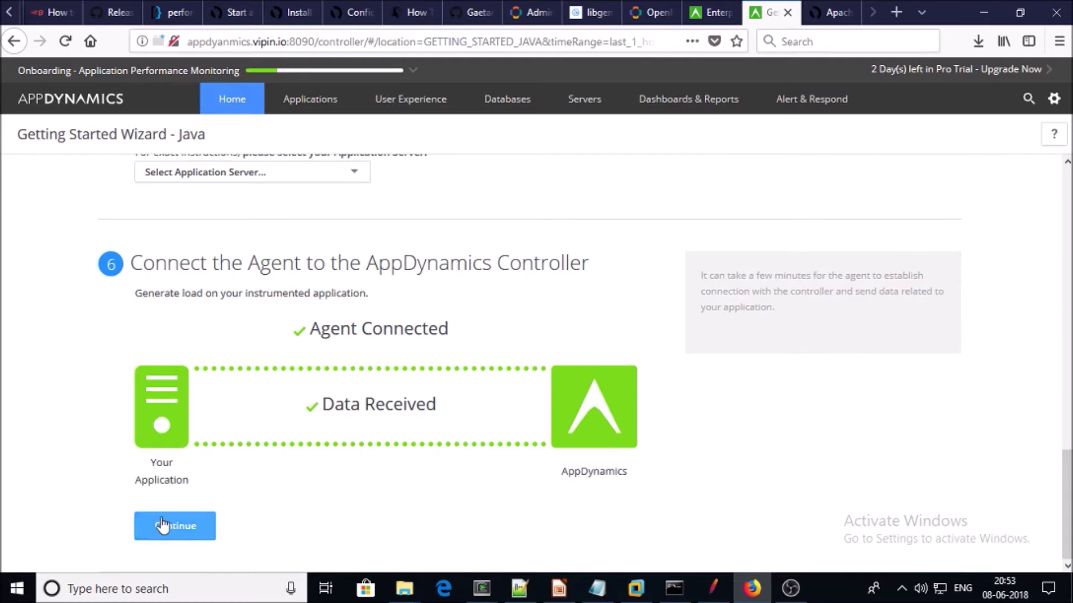
- Continue from the wizard to the openmrs-prod dashboard and refresh it with the time range set to last 5 minutes
{"action": "left_click", "coordinate": [155, 538]}
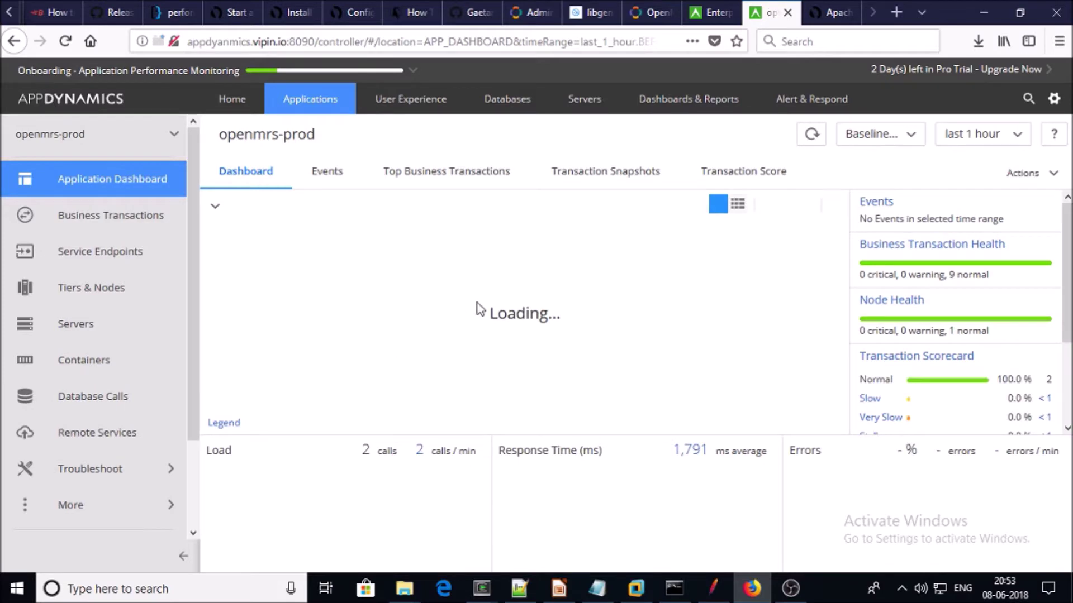
{"action": "left_click", "coordinate": [981, 136]}
{"action": "left_click", "coordinate": [966, 143]}
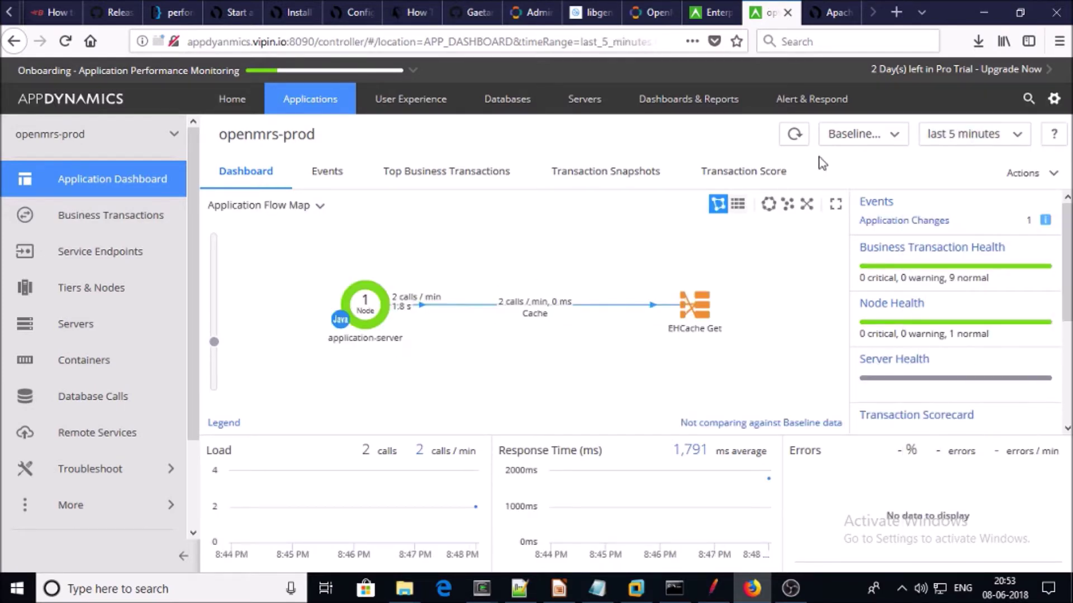
{"action": "left_click", "coordinate": [794, 134]}
- Open the OpenMRS home page and check the Aggregate Report in JMeter
{"action": "left_click", "coordinate": [648, 12]}
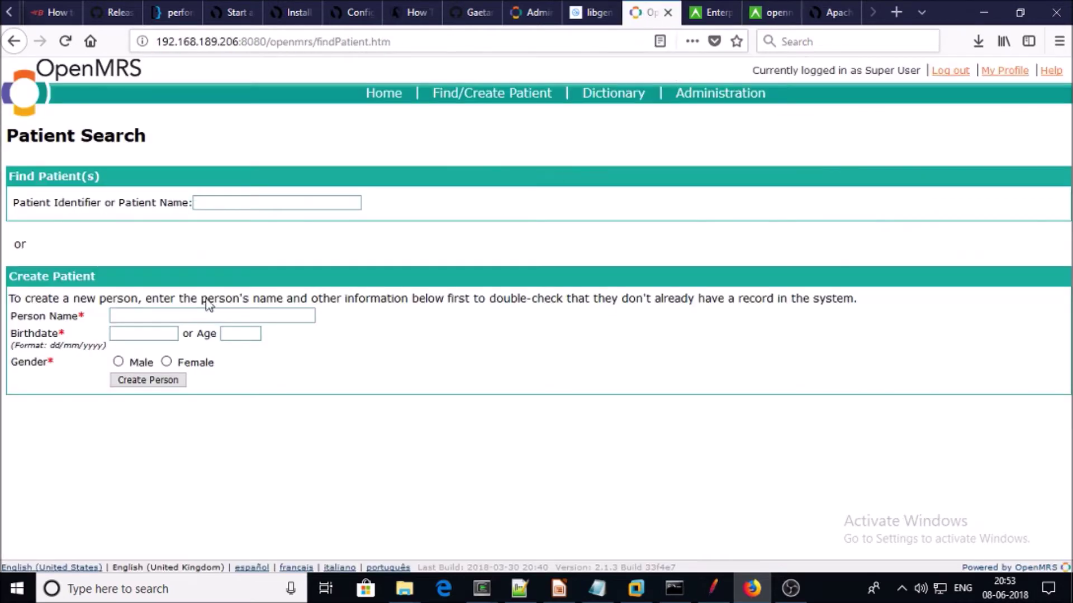
{"action": "left_click", "coordinate": [374, 95]}
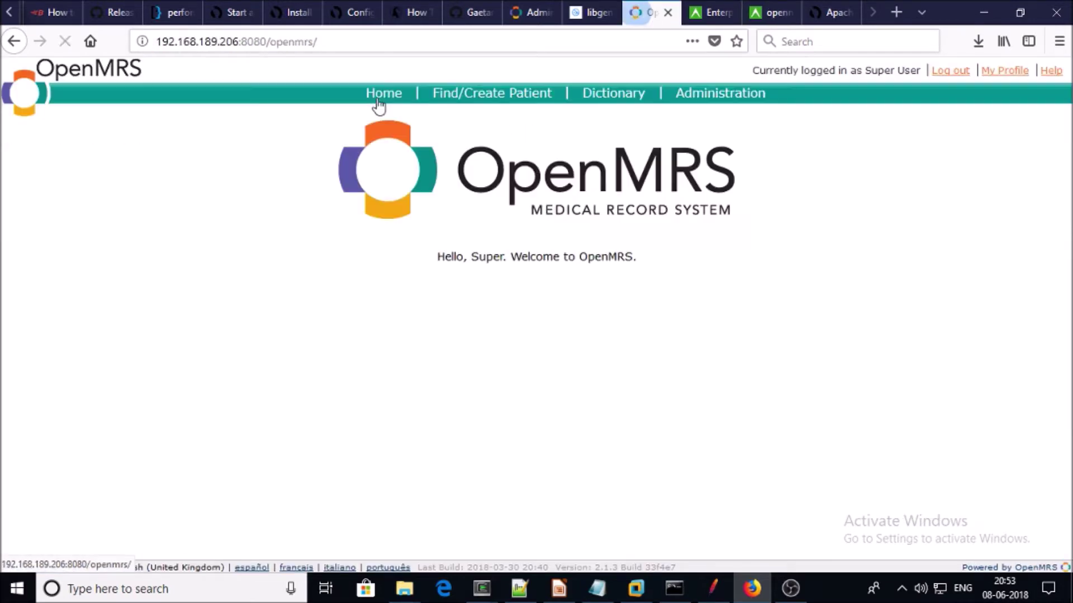
{"action": "left_click", "coordinate": [712, 588]}
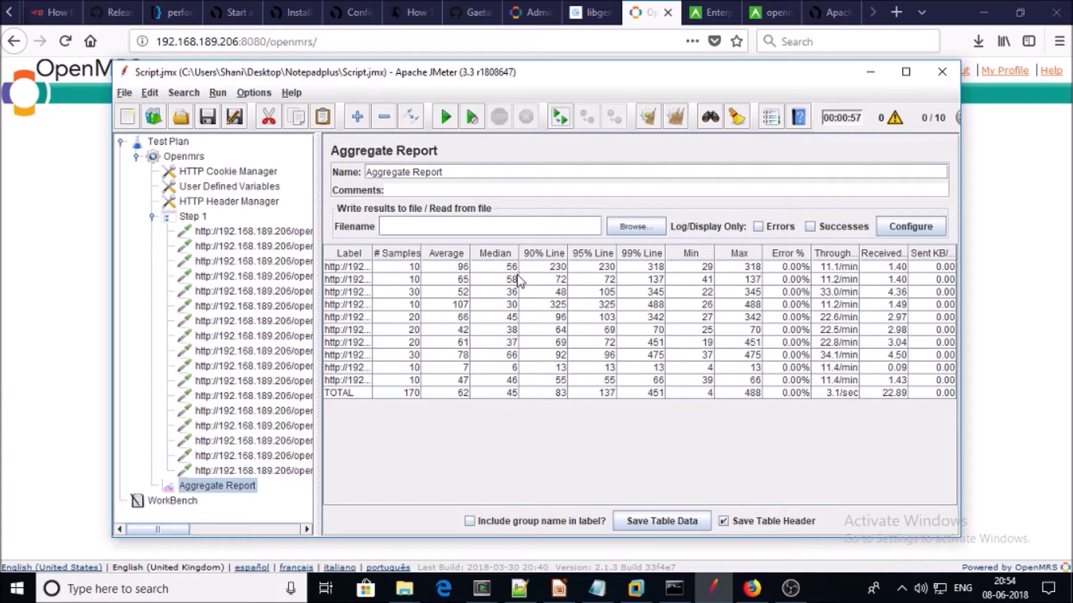
{"action": "left_click", "coordinate": [869, 71]}
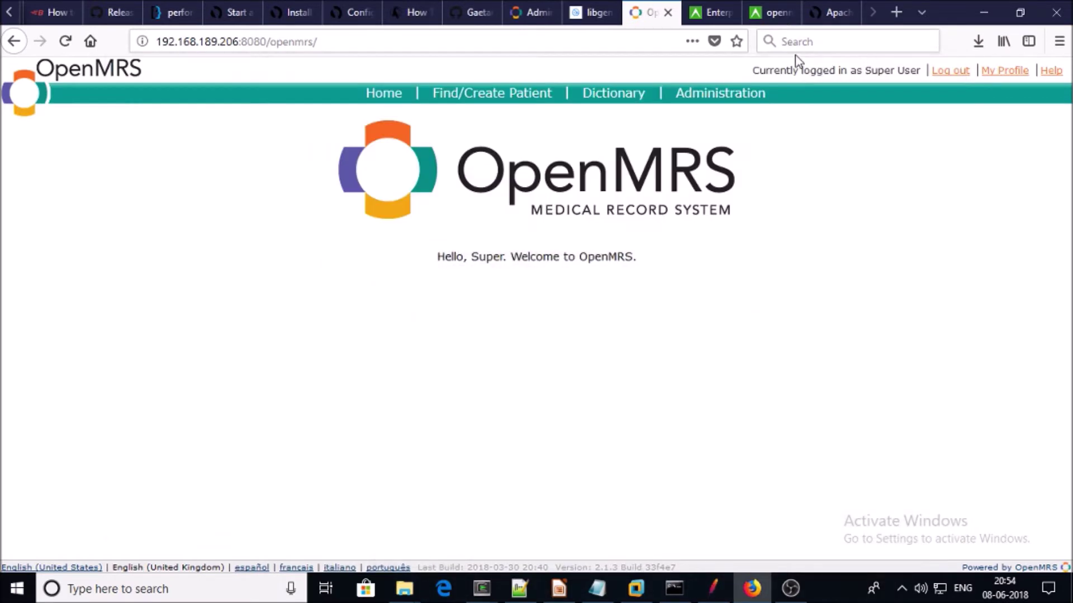
- Return to the openmrs-prod application dashboard in AppDynamics and refresh its data
{"action": "left_click", "coordinate": [776, 15]}
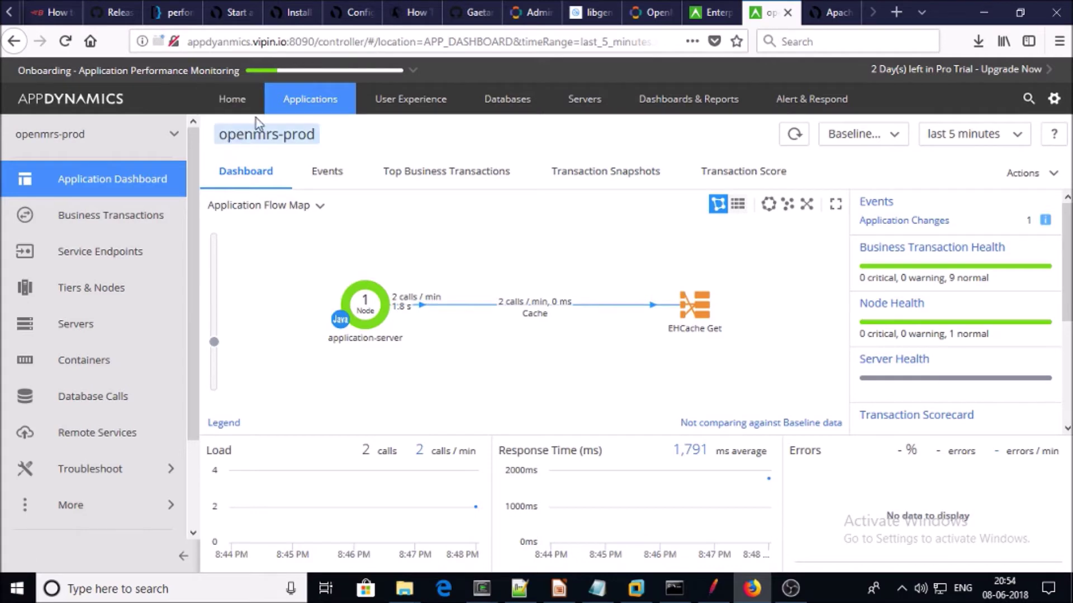
{"action": "left_click", "coordinate": [794, 135]}
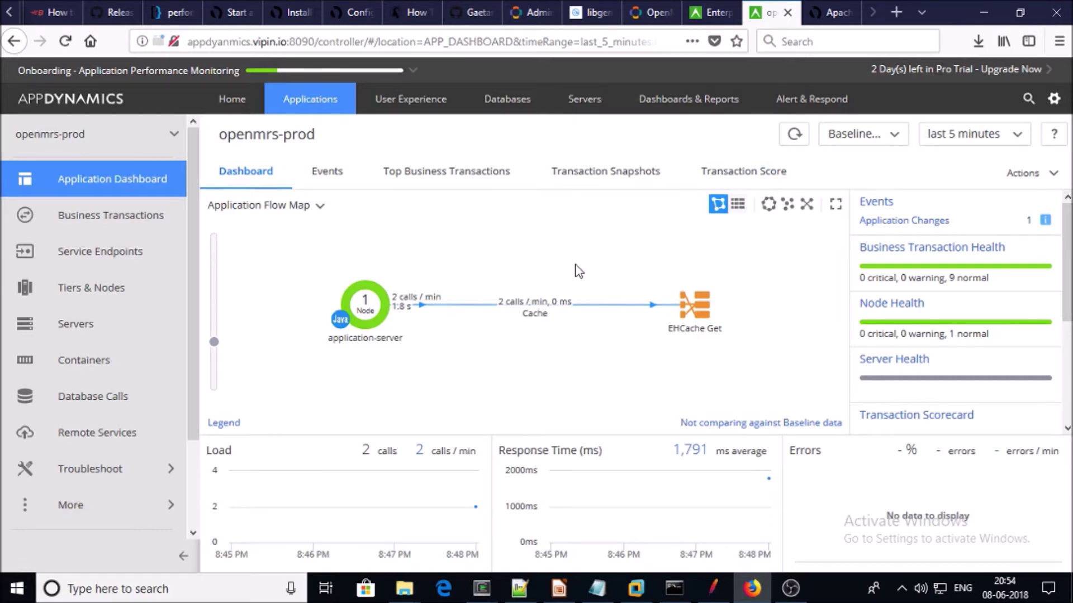
- Open the application-server tier from the openmrs-prod flow map and review its flow map, health, transaction scorecard and exceptions
{"action": "scroll", "coordinate": [420, 296], "scroll_direction": "down", "scroll_amount": 2}
{"action": "scroll", "coordinate": [420, 297], "scroll_direction": "up", "scroll_amount": 2}
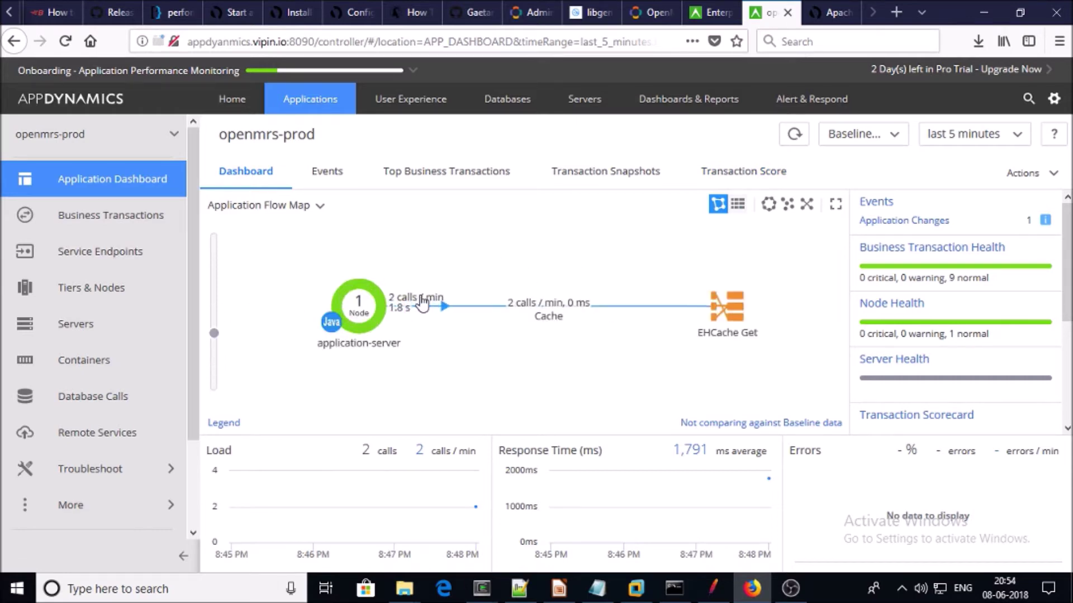
{"action": "double_click", "coordinate": [360, 304]}
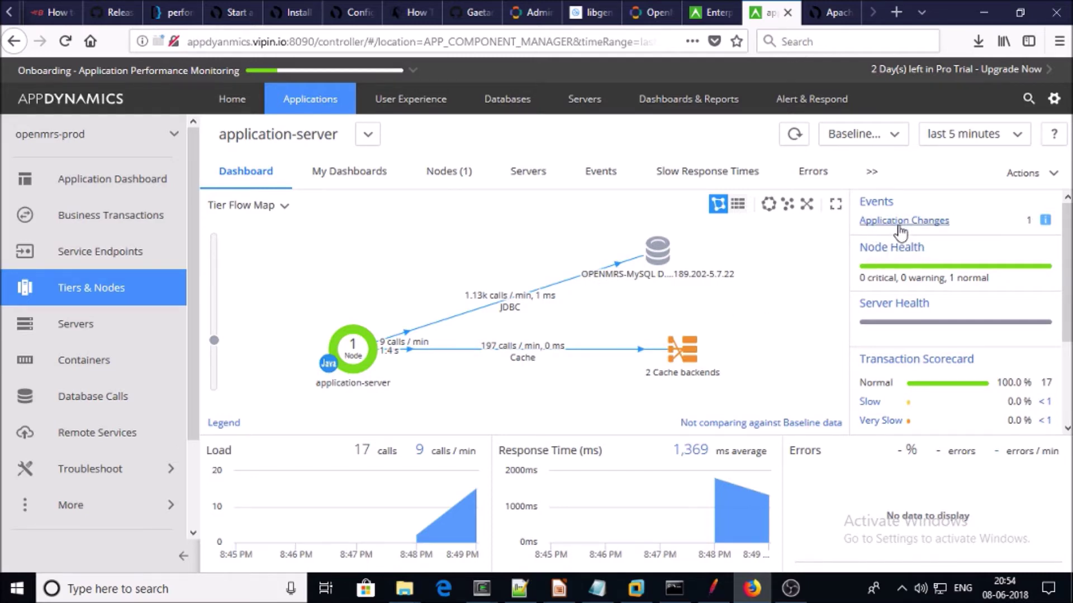
{"action": "scroll", "coordinate": [955, 312], "scroll_direction": "down", "scroll_amount": 2}
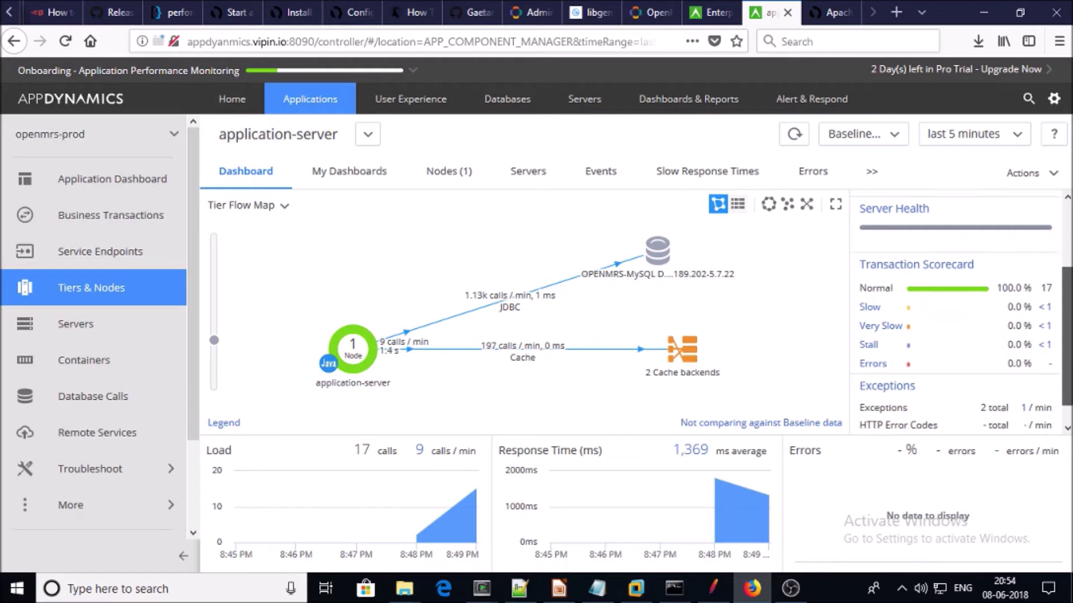
{"action": "scroll", "coordinate": [690, 289], "scroll_direction": "down", "scroll_amount": 2}
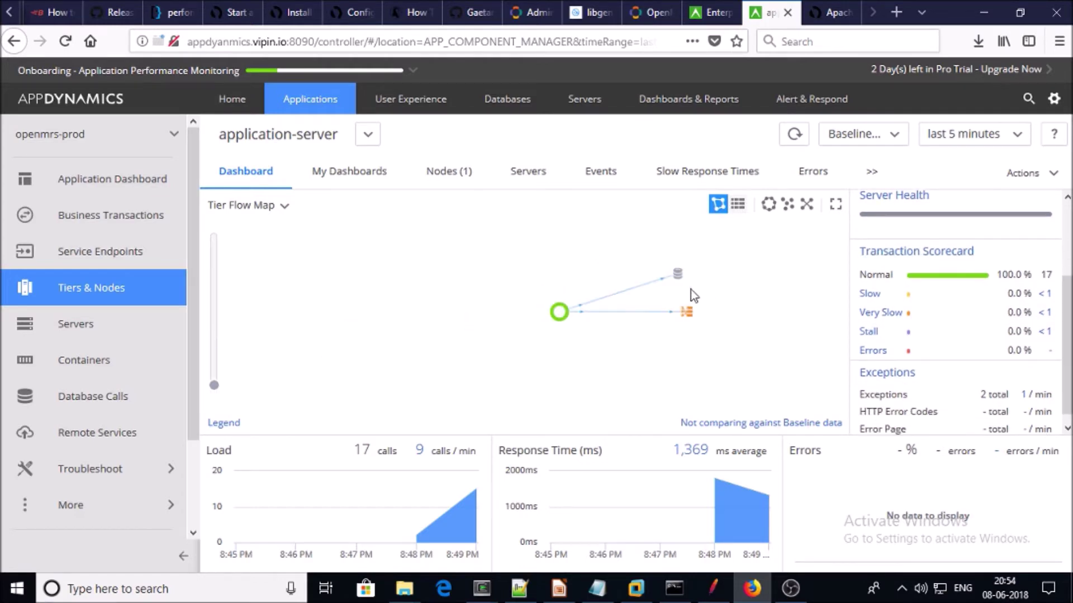
{"action": "scroll", "coordinate": [528, 422], "scroll_direction": "up", "scroll_amount": 2}
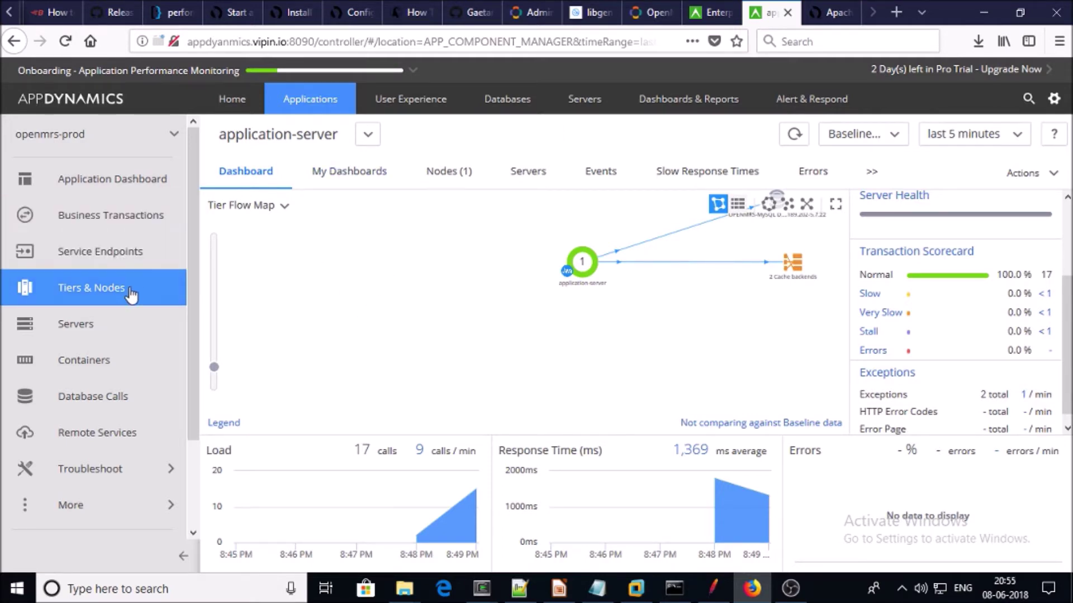
- Open the web01.vipin.io node from the application-server tier's node list and review its transaction scorecard and exceptions
{"action": "left_click", "coordinate": [434, 177]}
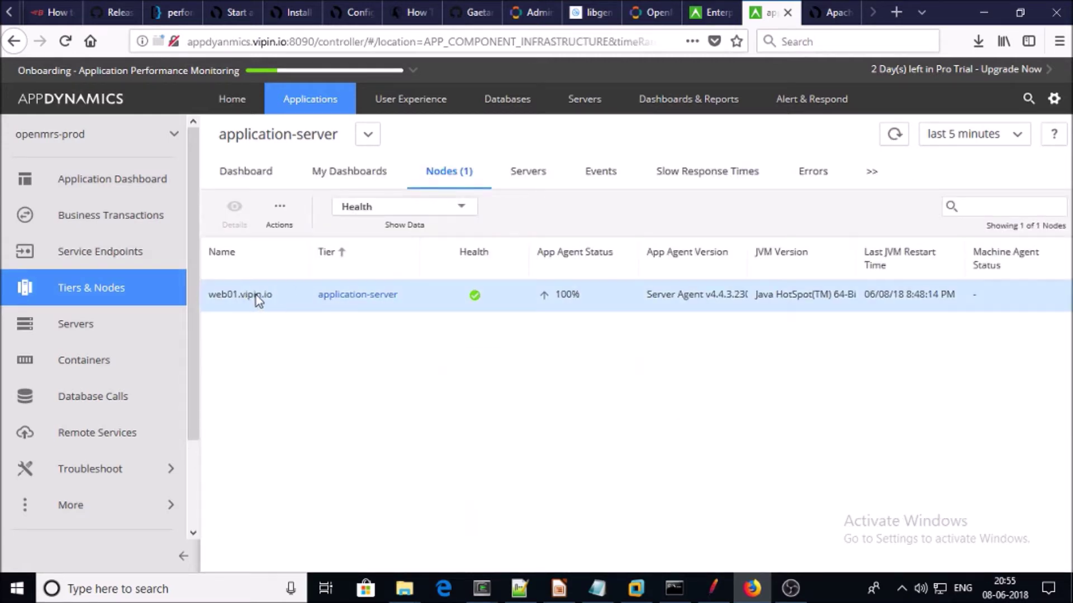
{"action": "double_click", "coordinate": [256, 295]}
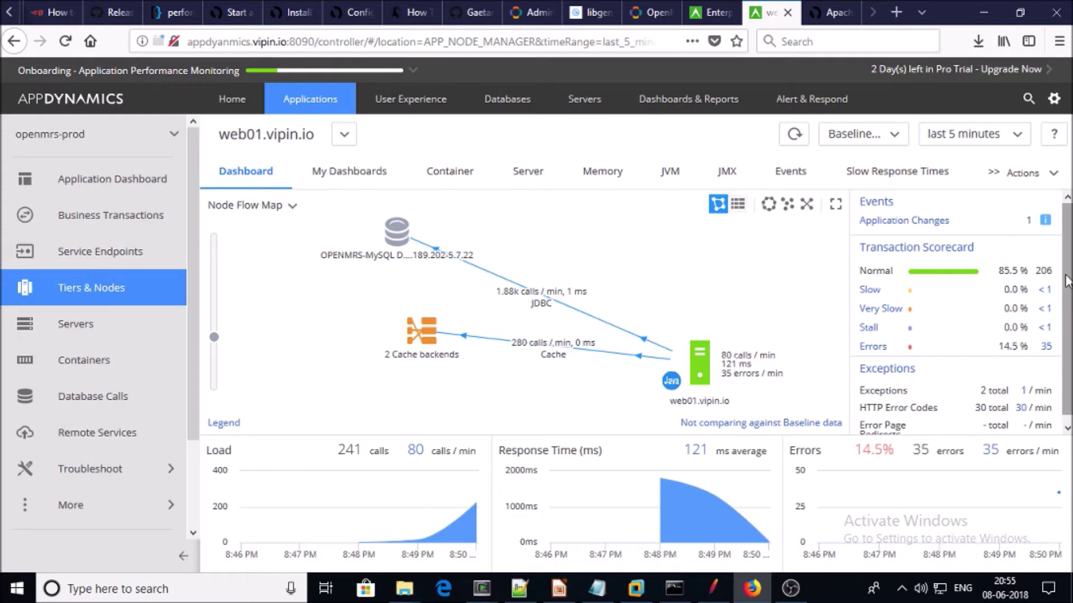
{"action": "scroll", "coordinate": [1065, 281], "scroll_direction": "down", "scroll_amount": 1}
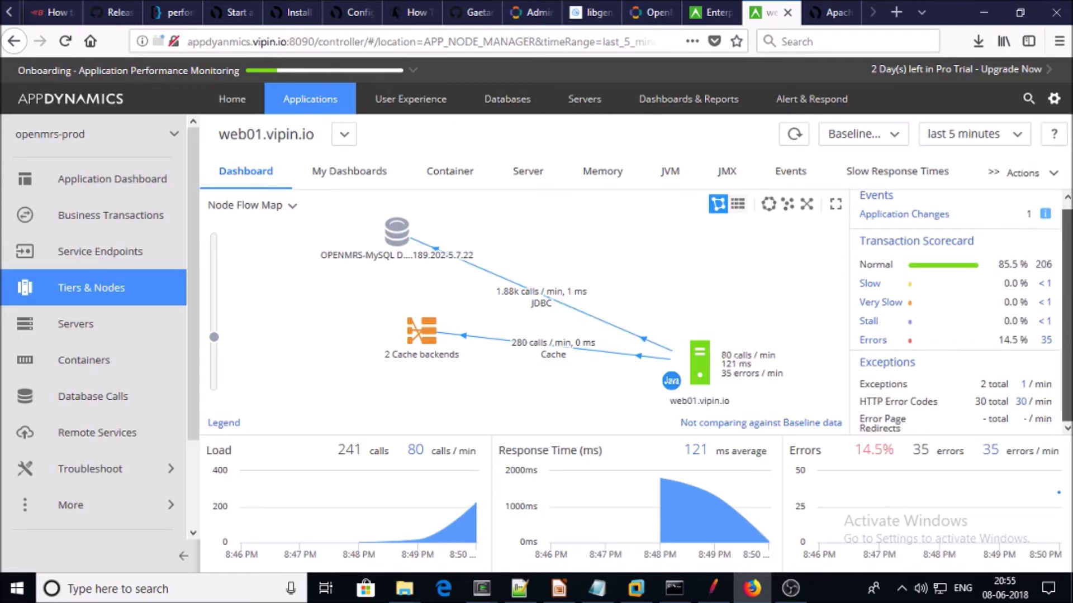
- Check the Server metrics of the web01.vipin.io node and view the registered App Server Agents in the AppDynamics Agents settings
{"action": "left_click", "coordinate": [534, 173]}
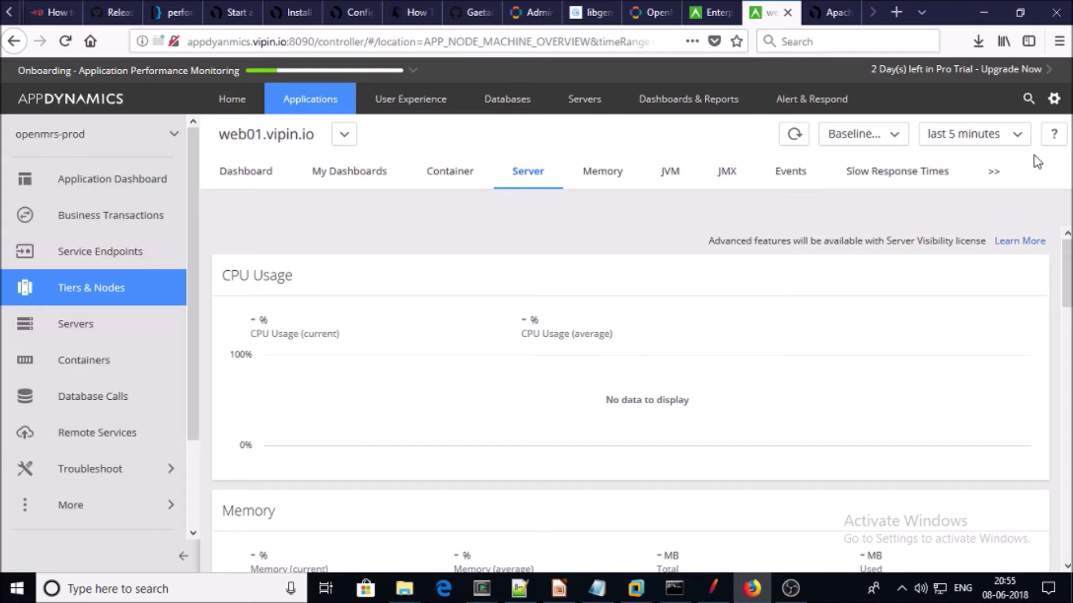
{"action": "left_click", "coordinate": [1053, 98]}
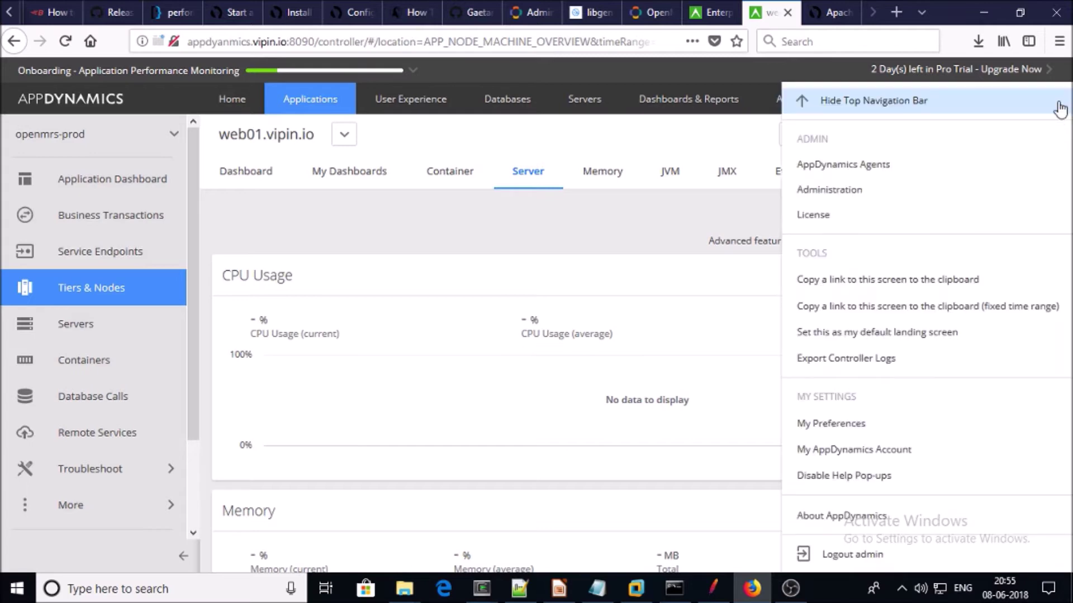
{"action": "left_click", "coordinate": [829, 167]}
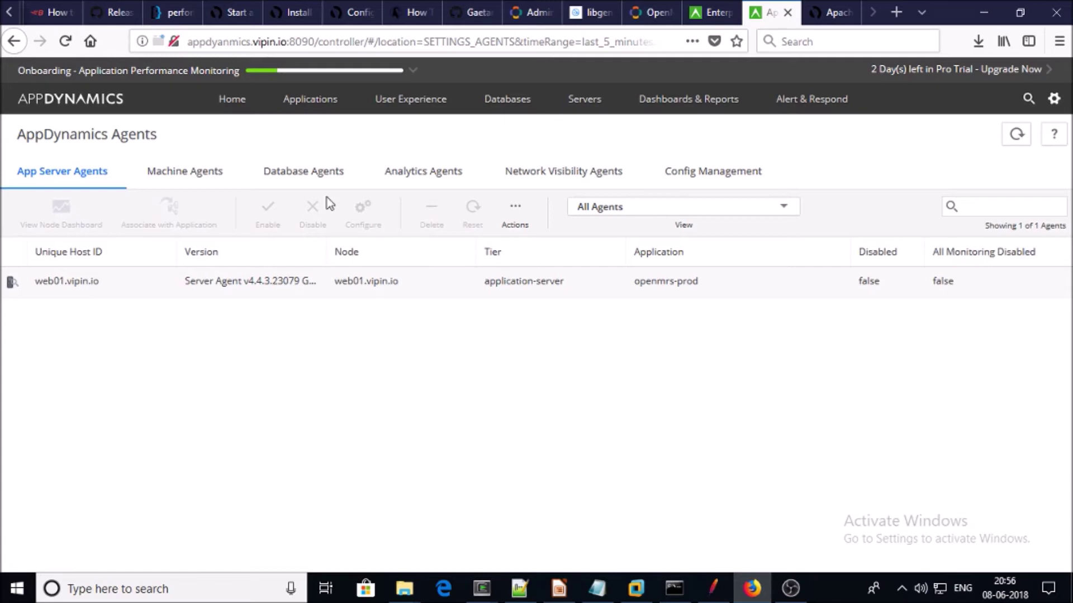
- Reopen openmrs-prod from the Home overview and review its dashboard's flow map, transaction scorecard and exceptions
{"action": "left_click", "coordinate": [238, 108]}
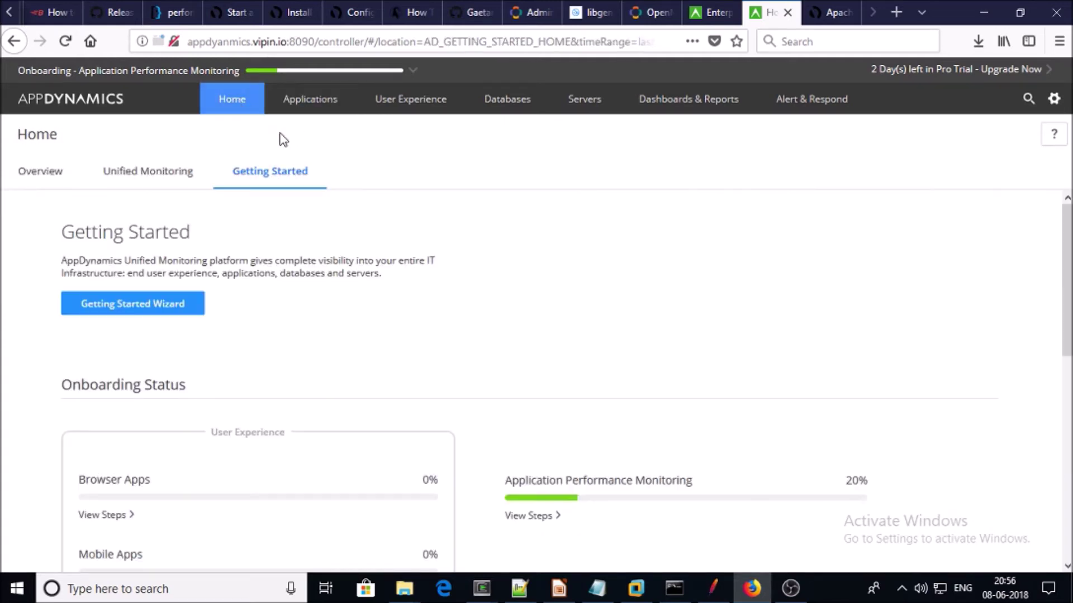
{"action": "left_click", "coordinate": [37, 172]}
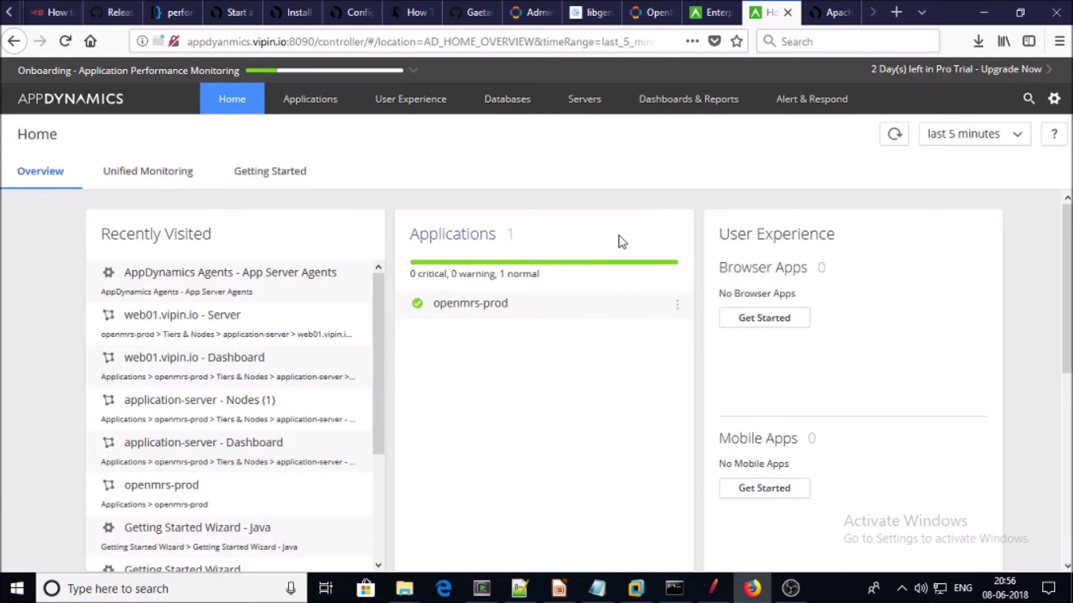
{"action": "scroll", "coordinate": [475, 369], "scroll_direction": "down", "scroll_amount": 5}
{"action": "scroll", "coordinate": [525, 378], "scroll_direction": "up", "scroll_amount": 5}
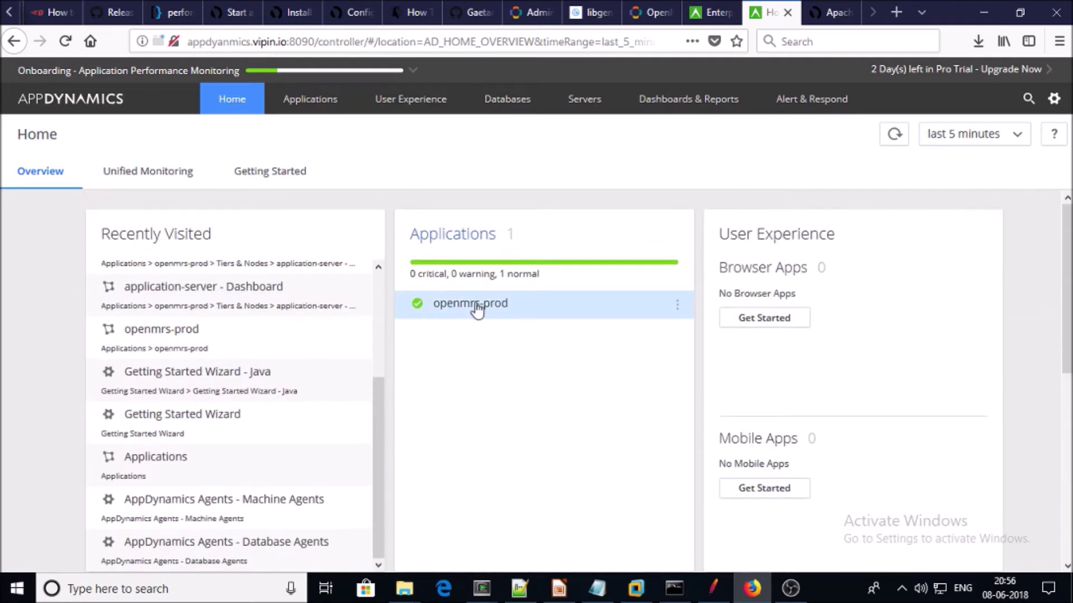
{"action": "left_click", "coordinate": [462, 306]}
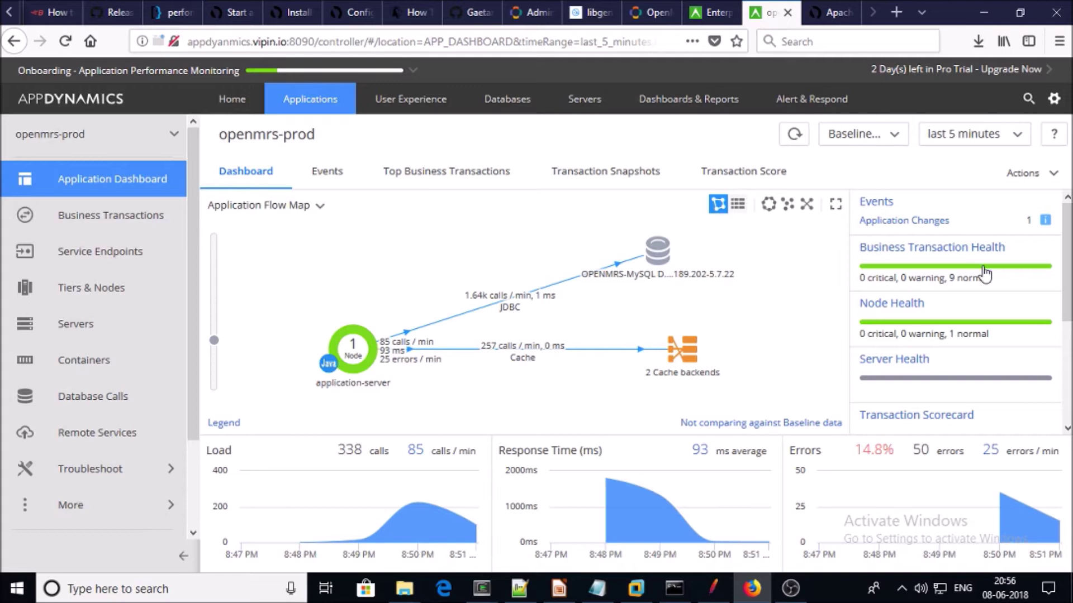
{"action": "scroll", "coordinate": [1005, 379], "scroll_direction": "down", "scroll_amount": 3}
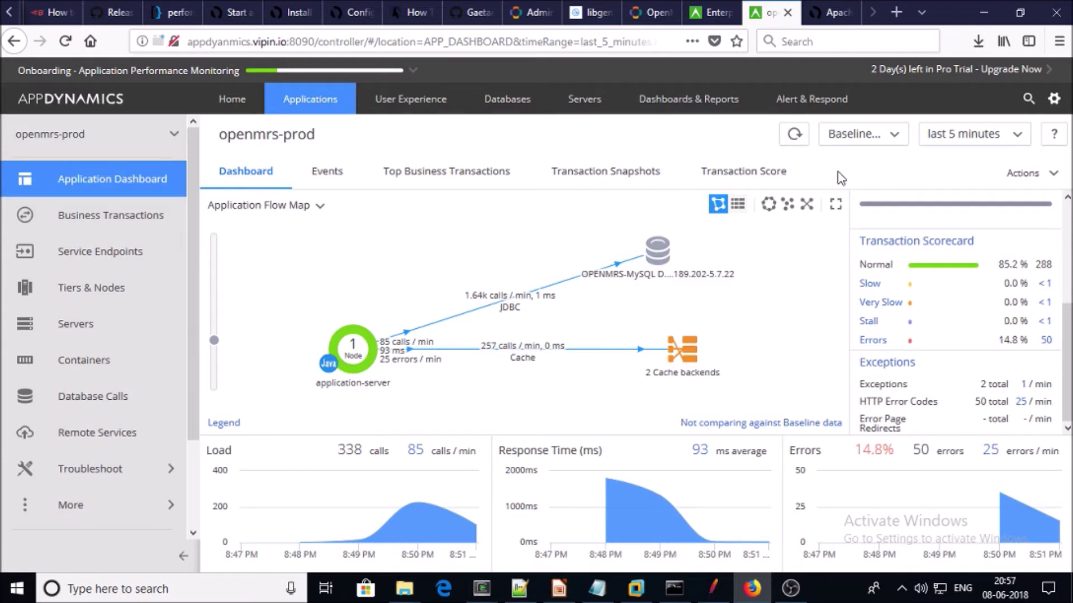
- Launch the Getting Started Wizard from the Home page and choose Servers as what to monitor
{"action": "left_click", "coordinate": [250, 102]}
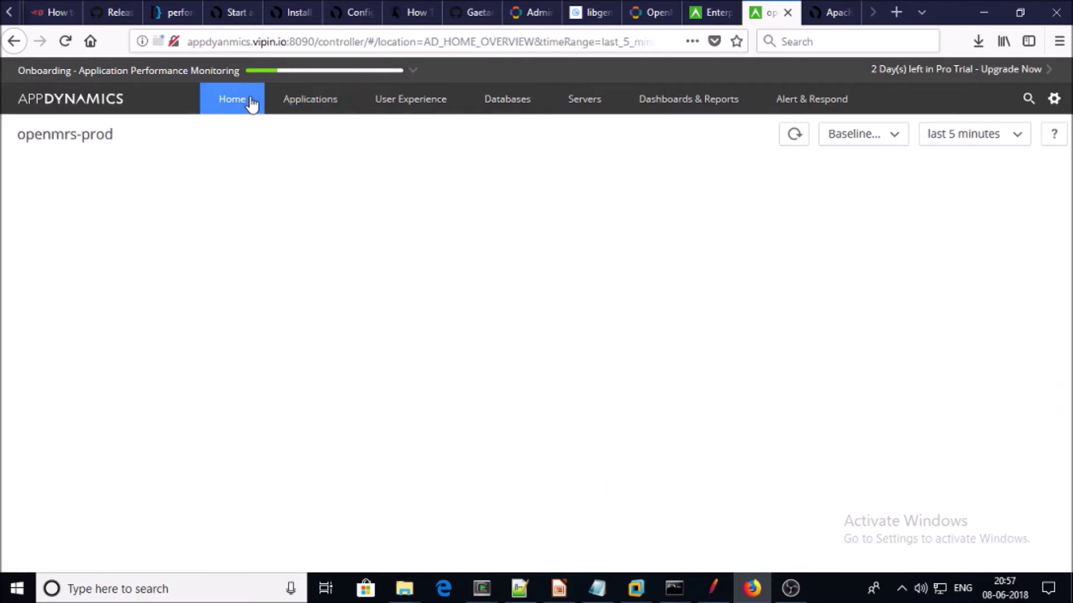
{"action": "left_click", "coordinate": [289, 177]}
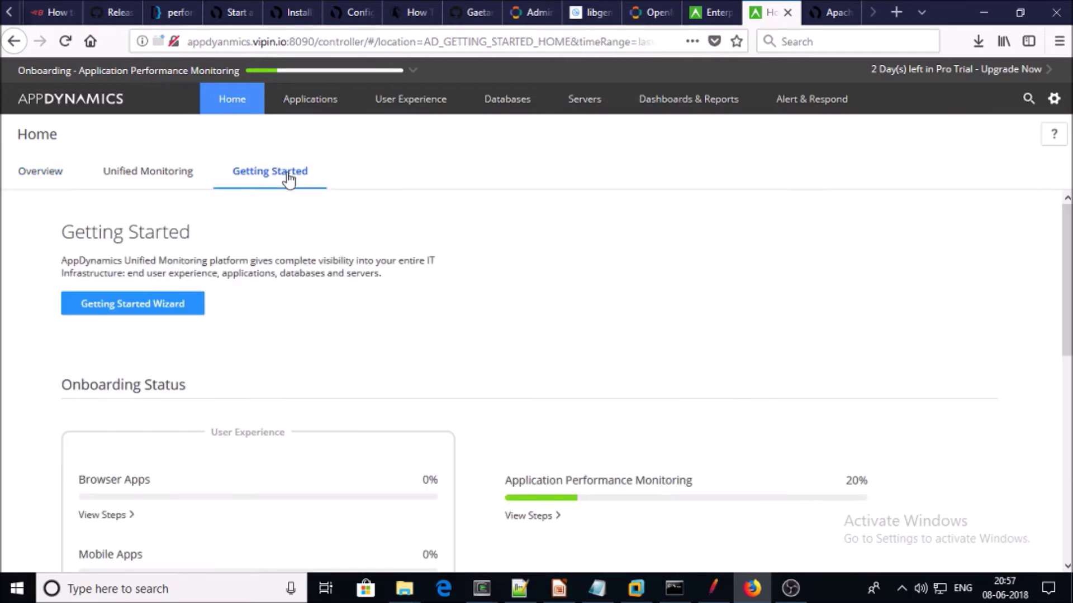
{"action": "left_click", "coordinate": [119, 310]}
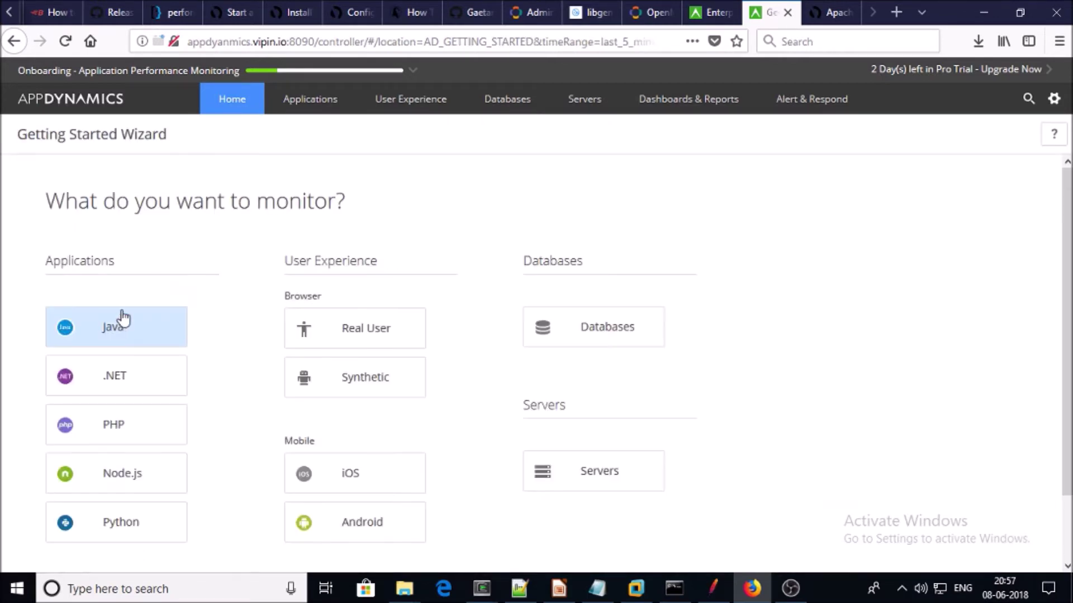
{"action": "scroll", "coordinate": [878, 270], "scroll_direction": "down", "scroll_amount": 2}
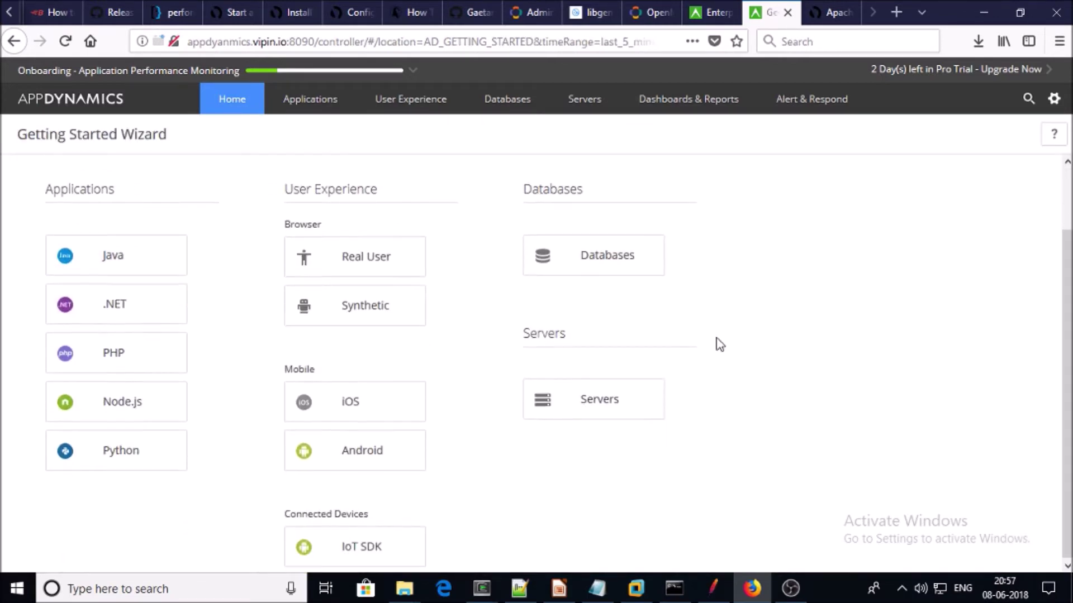
{"action": "left_click", "coordinate": [586, 384]}
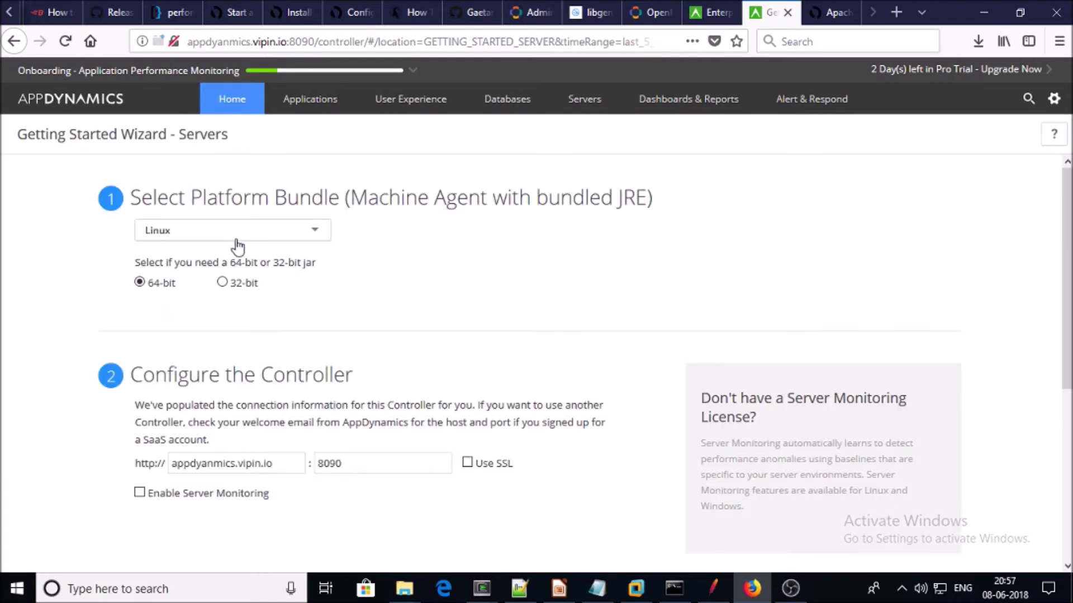
- Select the 64-bit Linux platform bundle, keep the default controller settings, and download and save machineagent-bundle-64bit-linux-4.4.3.1214.zip
{"action": "left_click", "coordinate": [200, 241]}
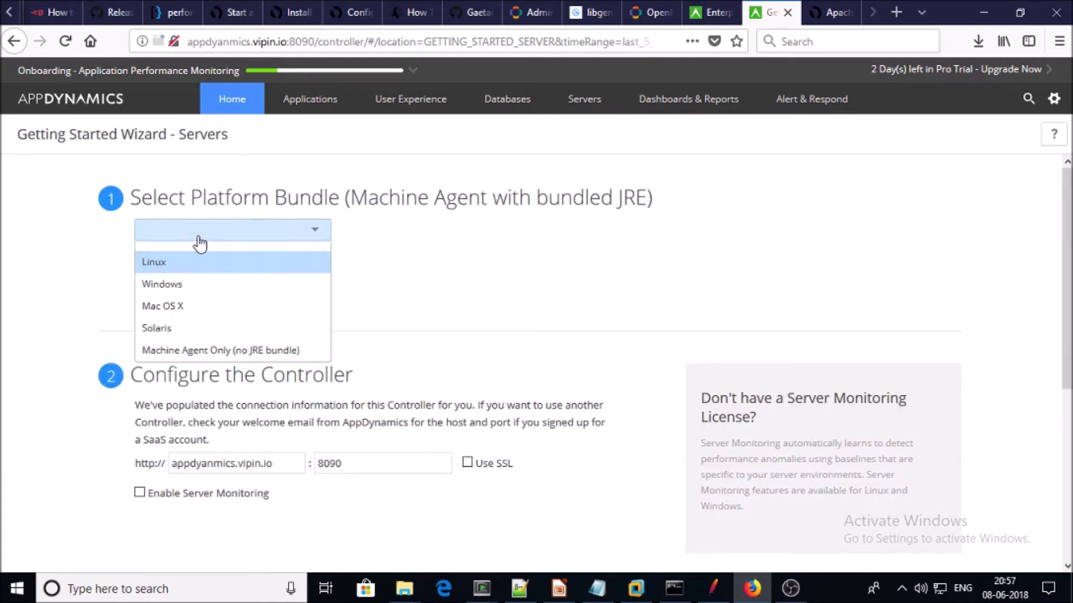
{"action": "left_click", "coordinate": [200, 260]}
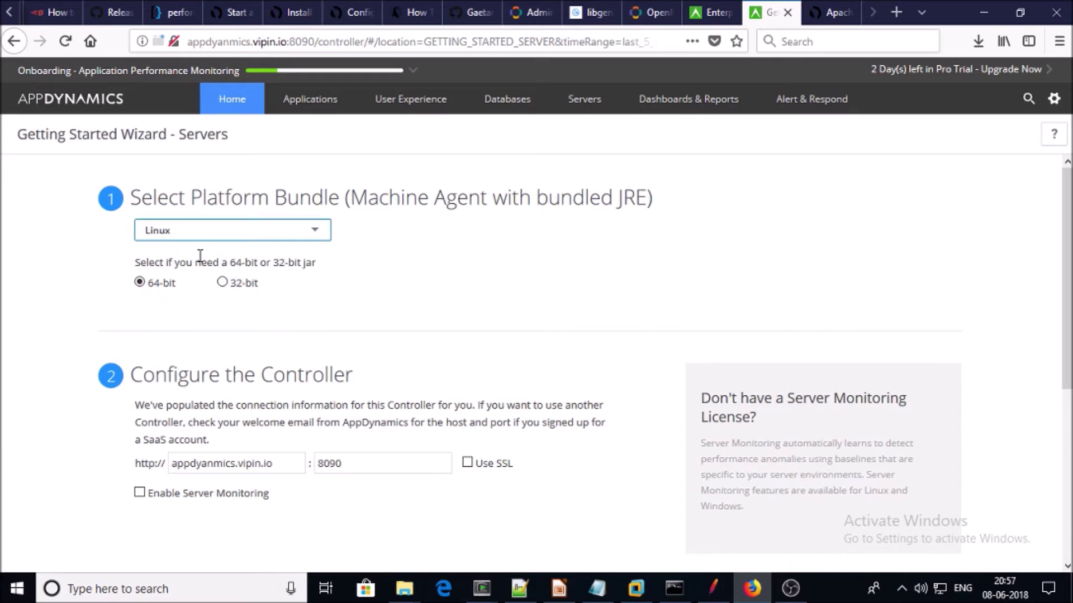
{"action": "scroll", "coordinate": [339, 279], "scroll_direction": "down", "scroll_amount": 3}
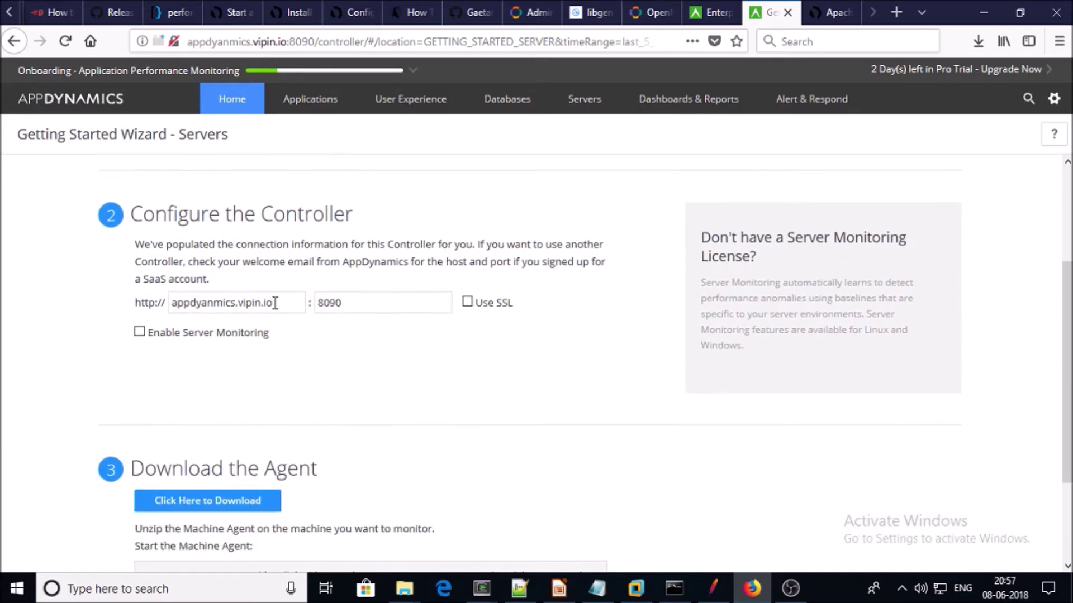
{"action": "scroll", "coordinate": [84, 337], "scroll_direction": "down", "scroll_amount": 2}
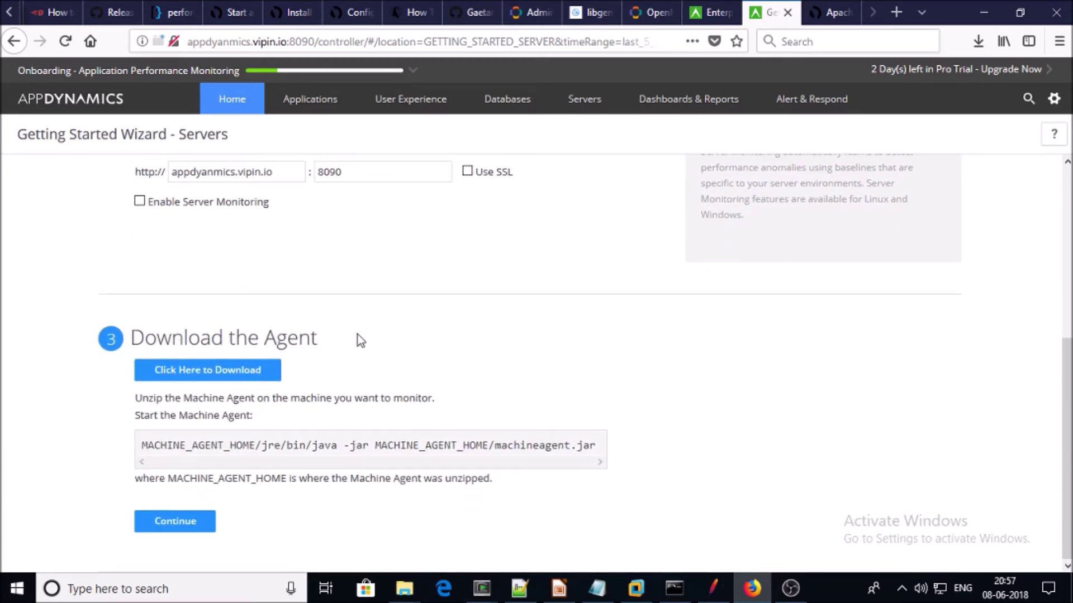
{"action": "left_click", "coordinate": [210, 373]}
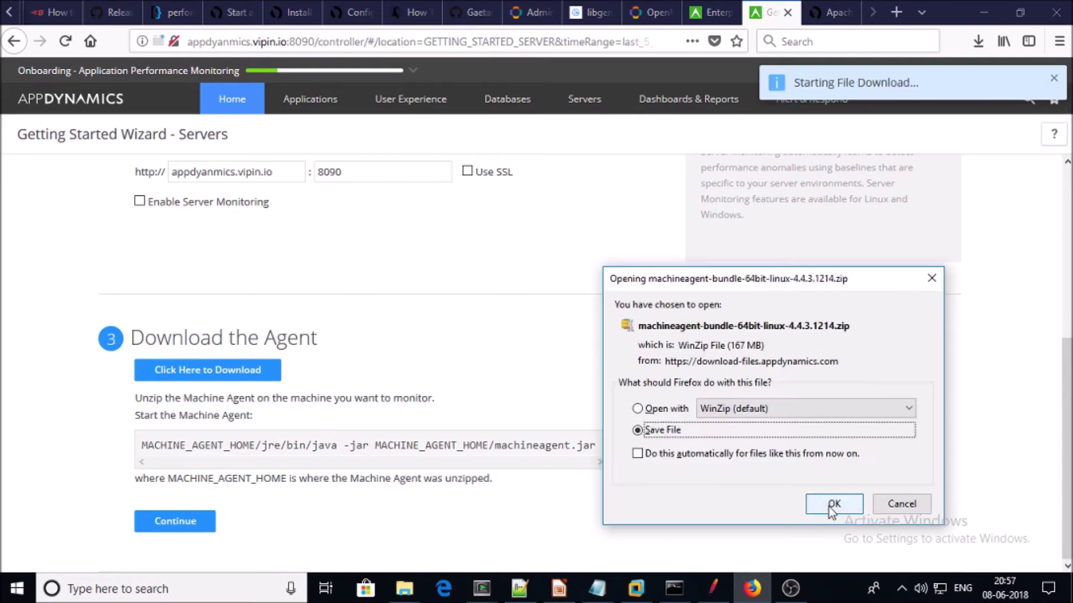
{"action": "left_click", "coordinate": [832, 505]}
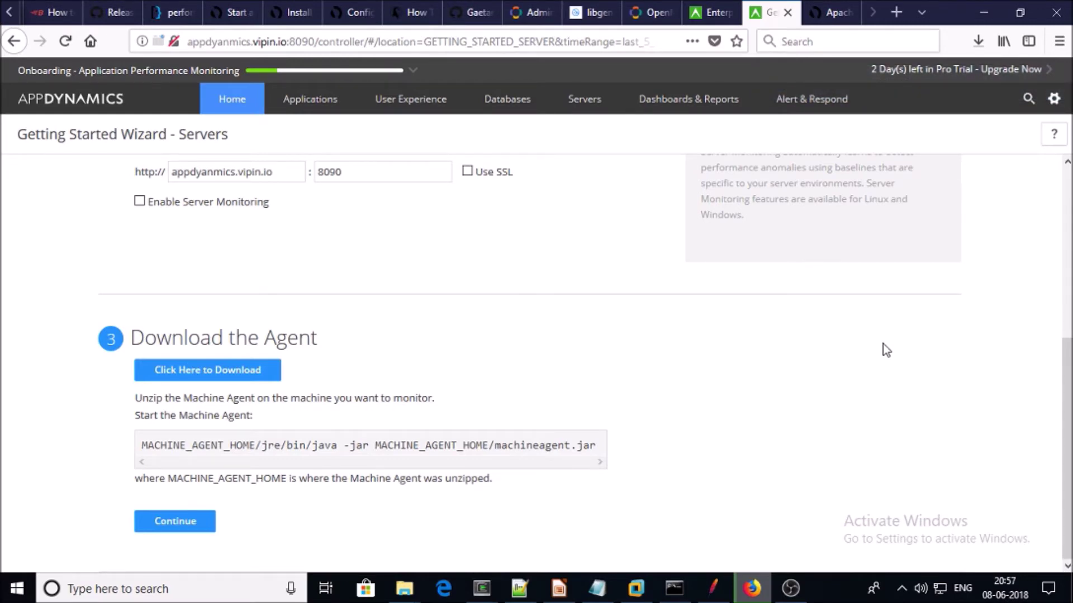
- Name the new folder in D:\lab\software "machine", look inside it and return to the software folder
{"action": "type", "text": "machine"}
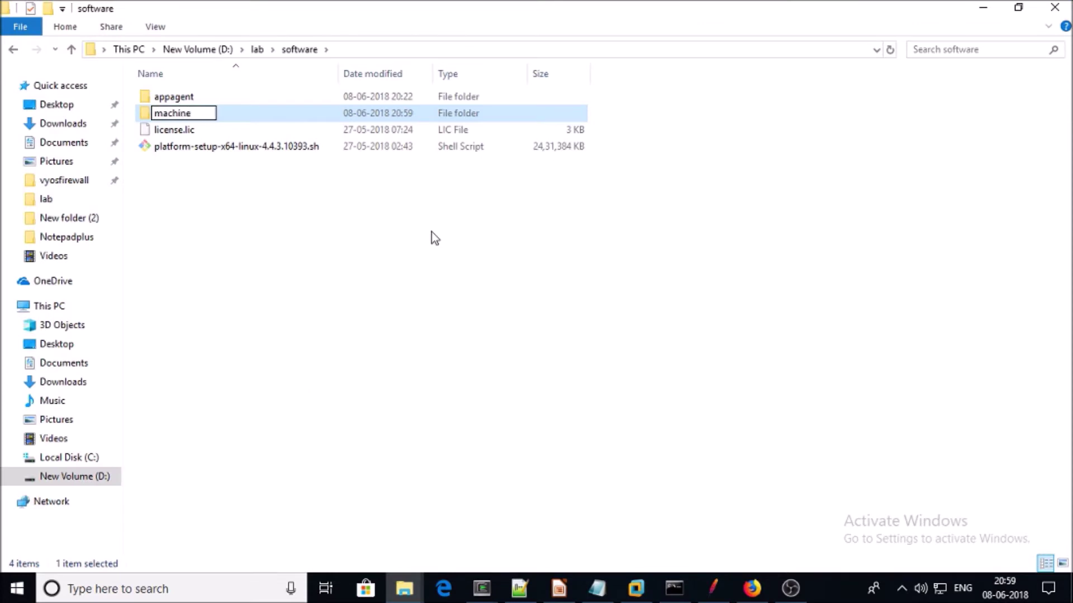
{"action": "left_click", "coordinate": [432, 232]}
{"action": "double_click", "coordinate": [184, 112]}
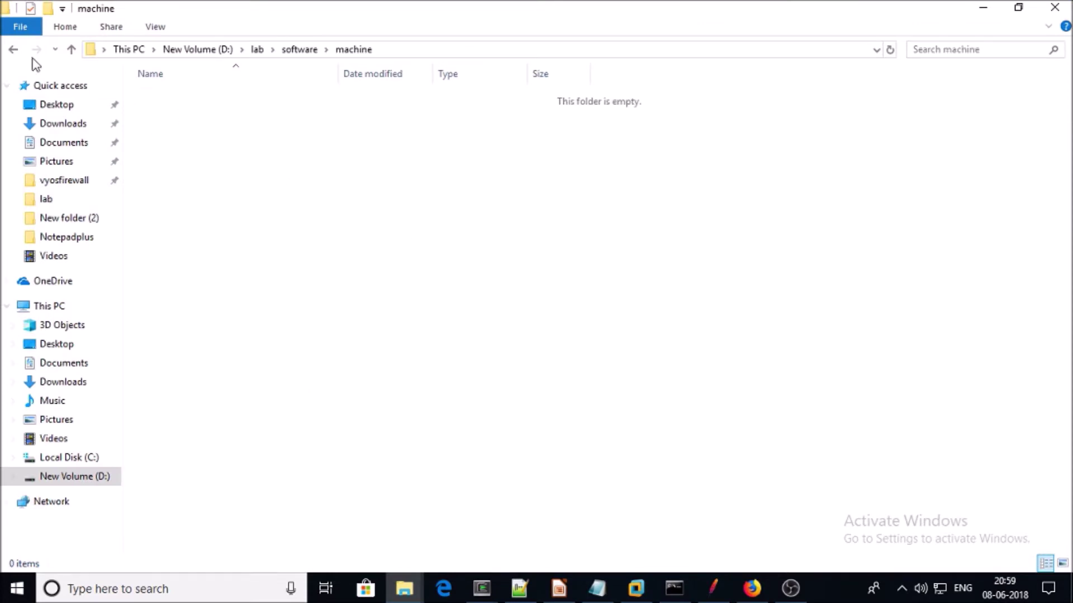
{"action": "left_click", "coordinate": [12, 51]}
- Rename the machine folder as machineagnet
{"action": "right_click", "coordinate": [163, 124]}
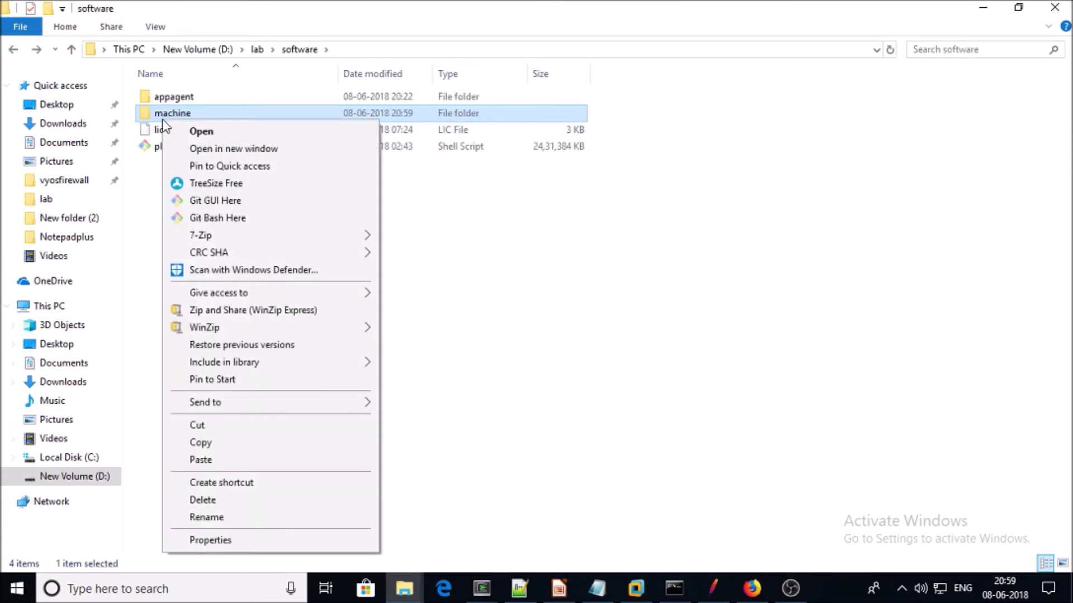
{"action": "left_click", "coordinate": [234, 517]}
{"action": "left_click", "coordinate": [202, 113]}
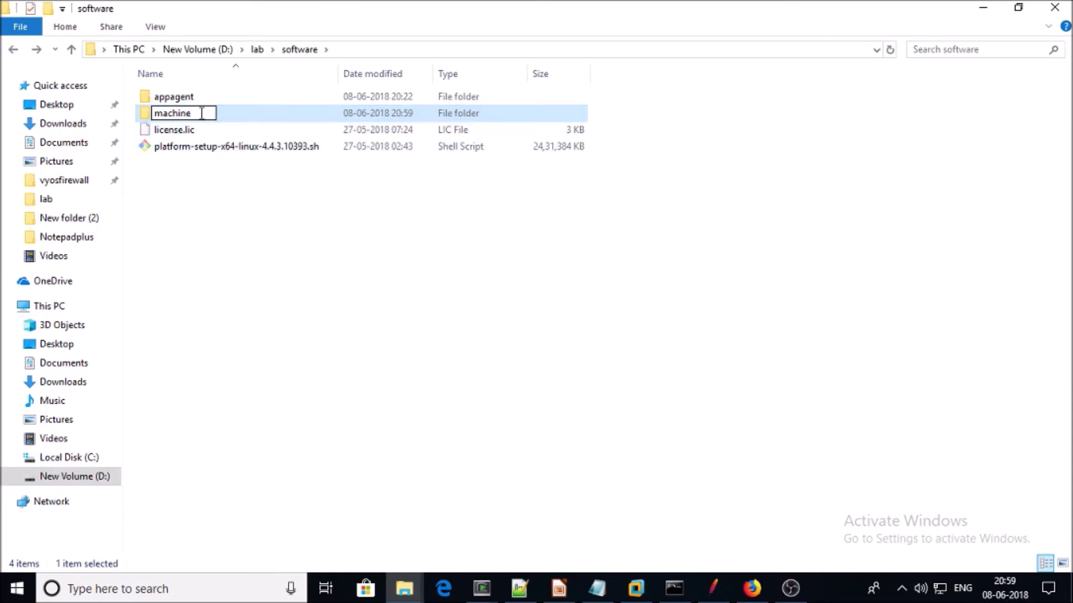
{"action": "type", "text": "agnet"}
{"action": "left_click", "coordinate": [247, 270]}
- Open the machineagnet folder and paste the copied machine agent bundle archive into it
{"action": "left_click", "coordinate": [200, 119]}
{"action": "double_click", "coordinate": [201, 123]}
{"action": "right_click", "coordinate": [200, 119]}
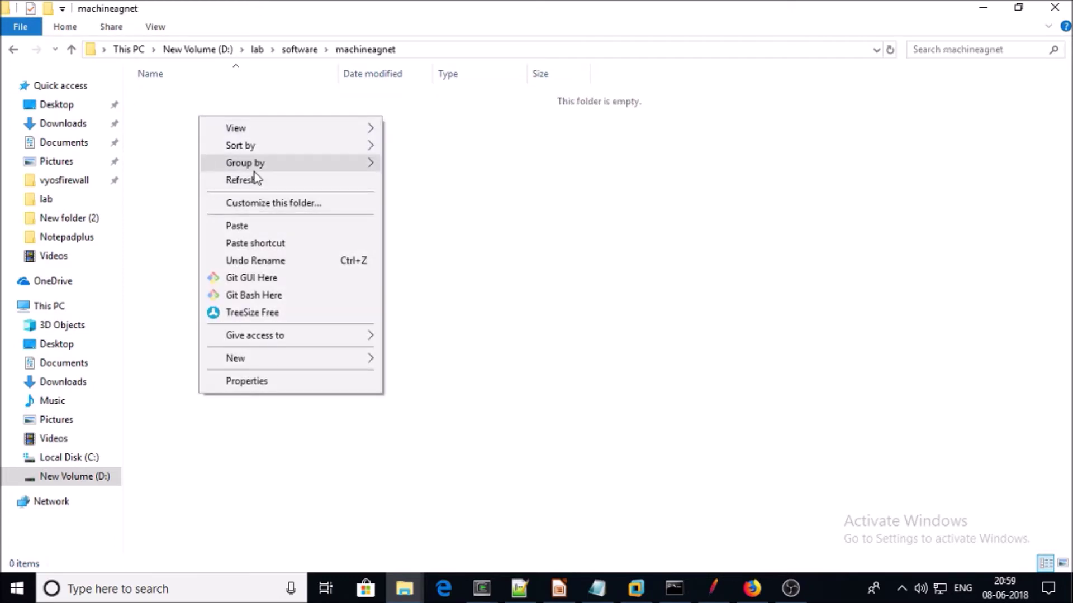
{"action": "left_click", "coordinate": [262, 231]}
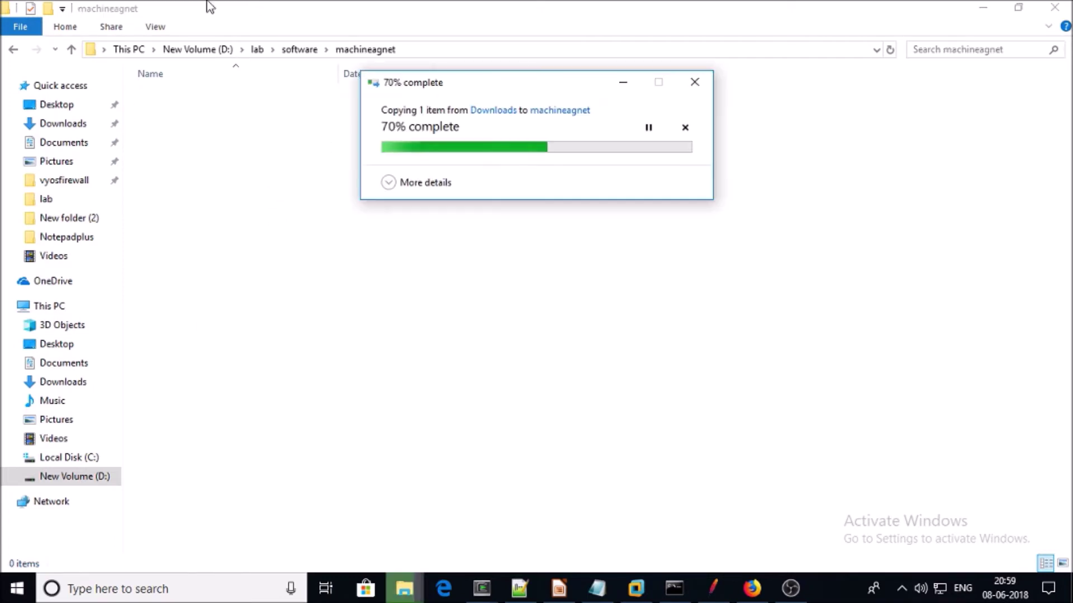
- Extract the machine agent bundle into the machineagnet folder with 7-Zip and delete the archive
{"action": "right_click", "coordinate": [264, 96]}
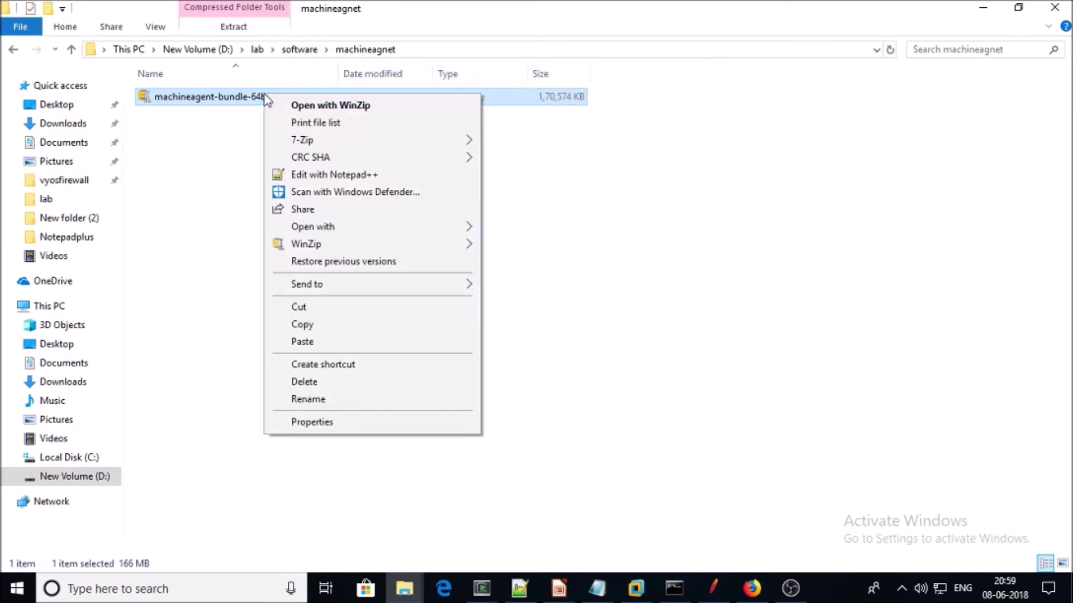
{"action": "mouse_move", "coordinate": [363, 140]}
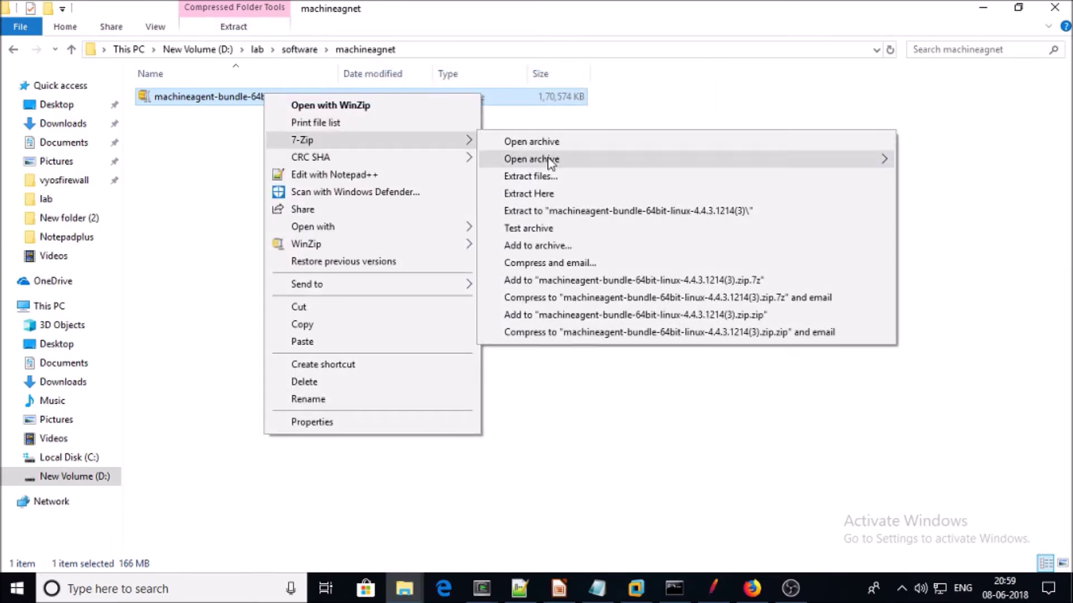
{"action": "left_click", "coordinate": [546, 196]}
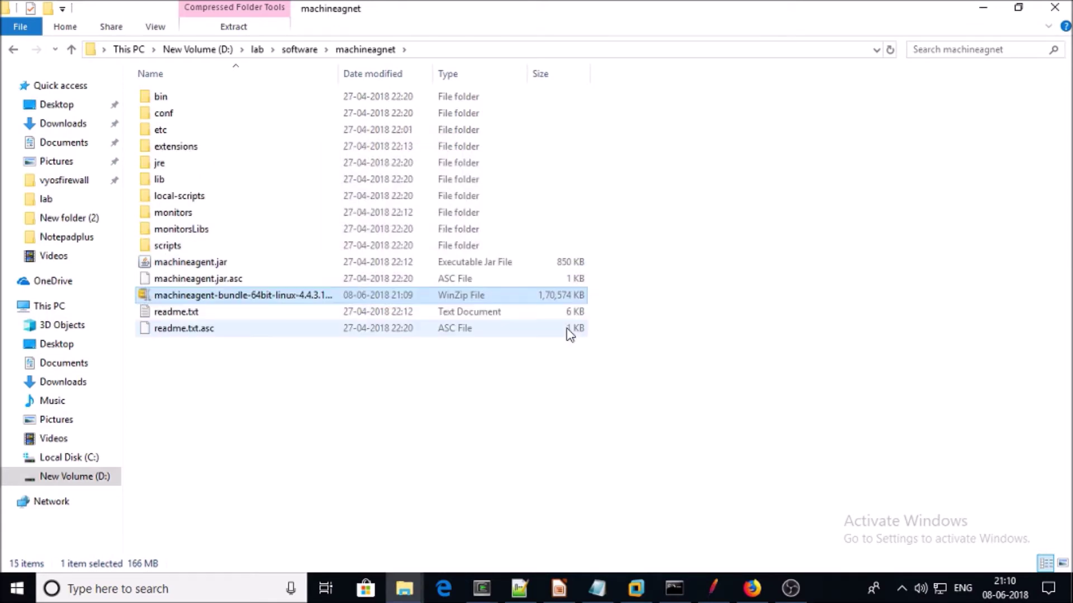
{"action": "key", "text": "Delete"}
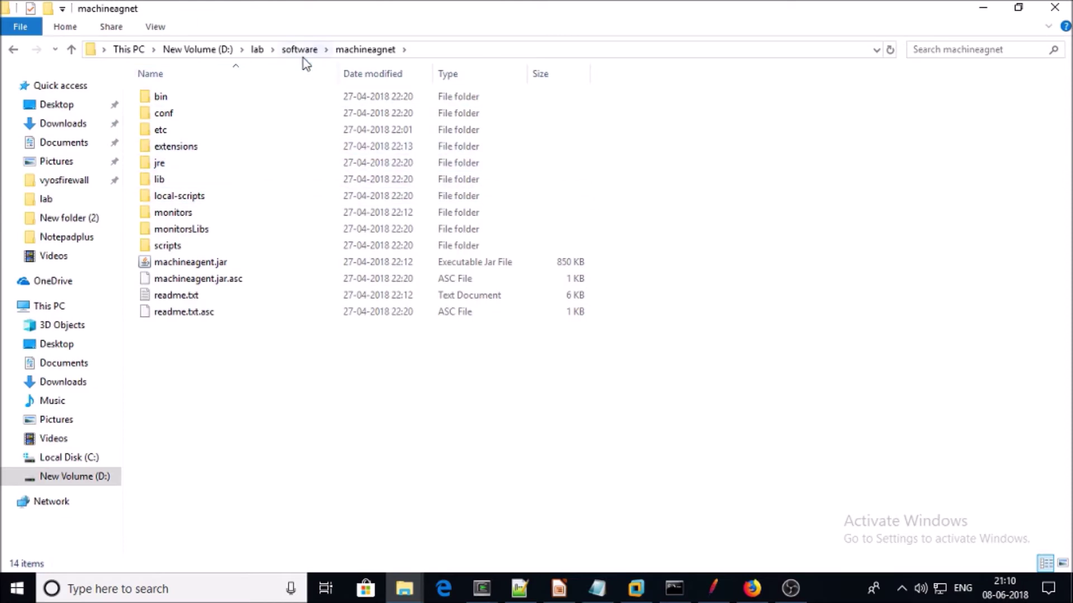
{"action": "left_click", "coordinate": [483, 593]}
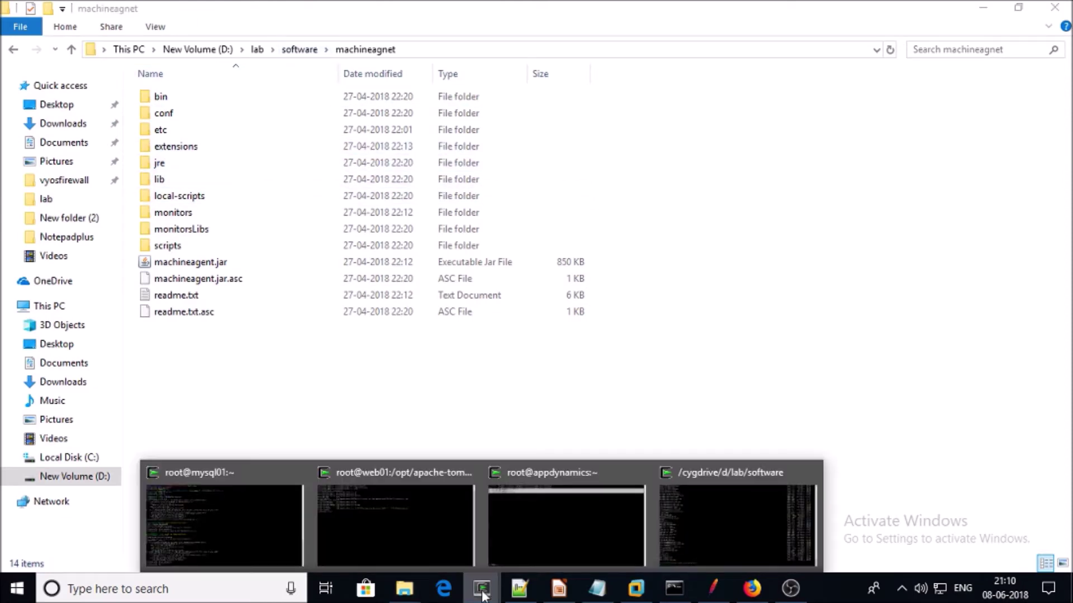
{"action": "left_click", "coordinate": [806, 488]}
{"action": "key", "text": "Up"}
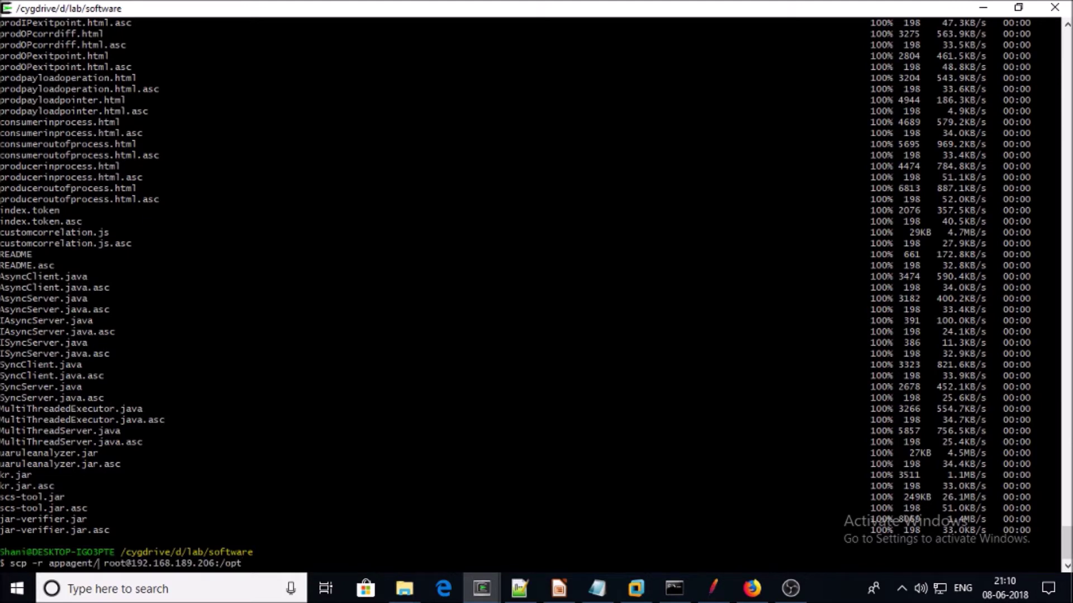
{"action": "key", "text": "BackSpace"}
{"action": "key", "text": "BackSpace"}
{"action": "key", "text": "BackSpace"}
{"action": "key", "text": "BackSpace"}
{"action": "key", "text": "BackSpace"}
{"action": "key", "text": "BackSpace"}
{"action": "key", "text": "BackSpace"}
{"action": "key", "text": "BackSpace"}
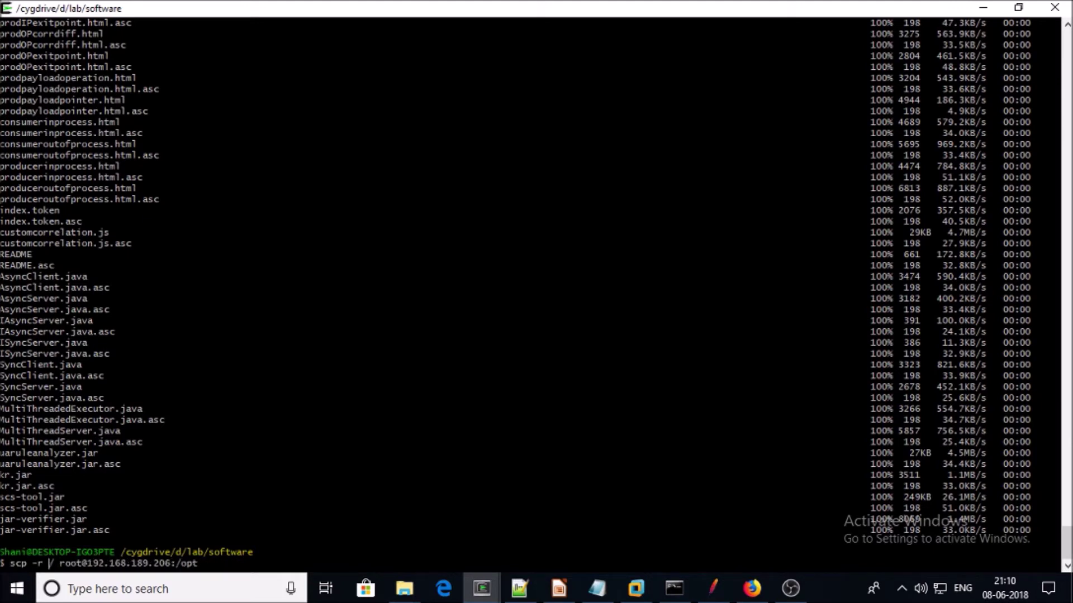
{"action": "type", "text": "machineagnet"}
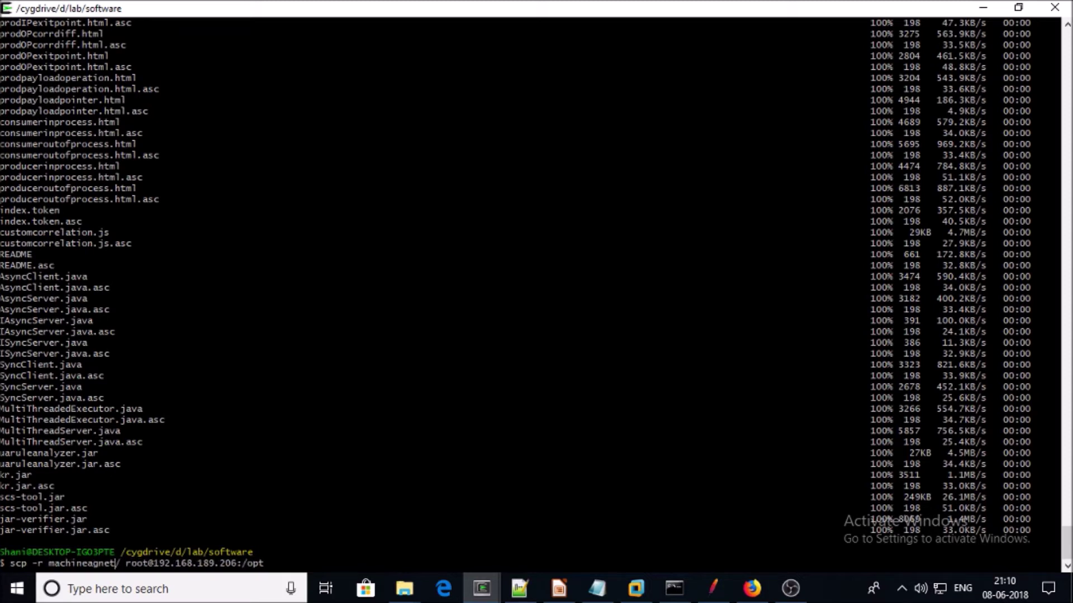
{"action": "key", "text": "Return"}
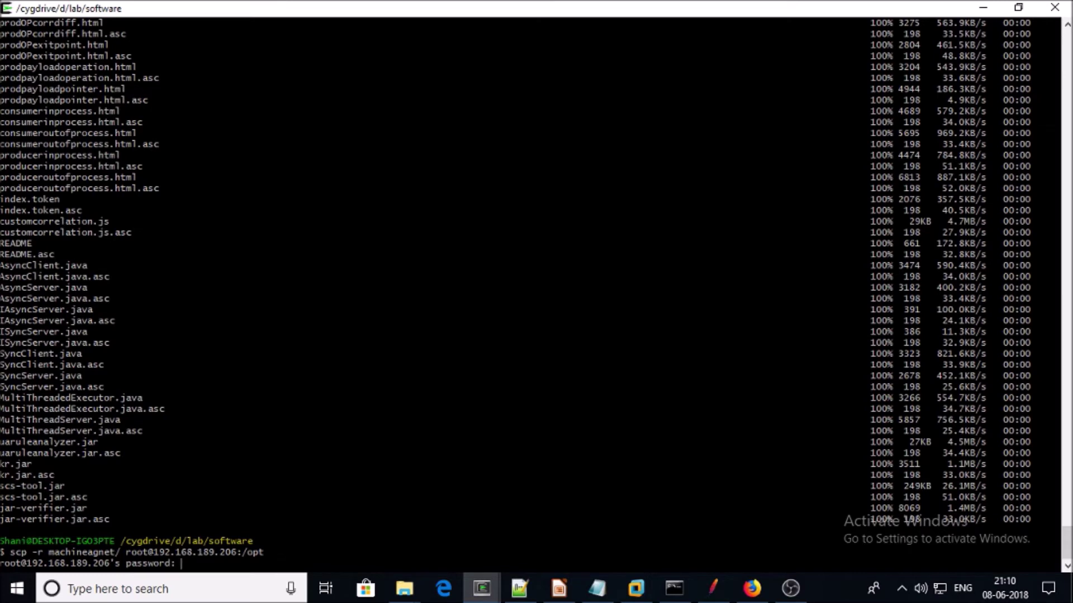
{"action": "key", "text": "Return"}
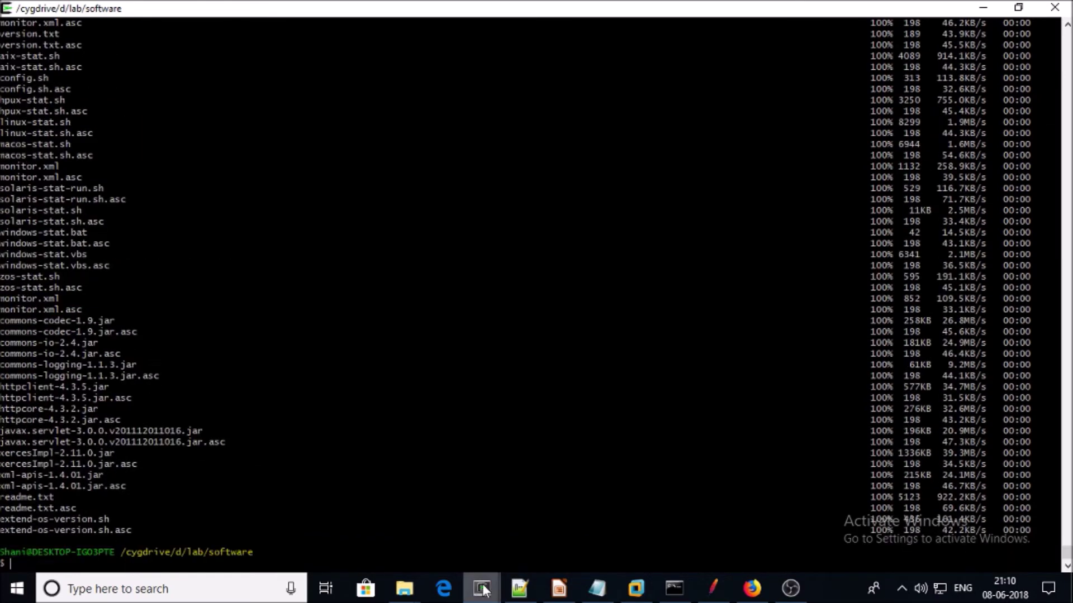
- Switch to the web01 terminal, clear it, change to /opt and list its contents
{"action": "mouse_move", "coordinate": [484, 590]}
{"action": "left_click", "coordinate": [395, 519]}
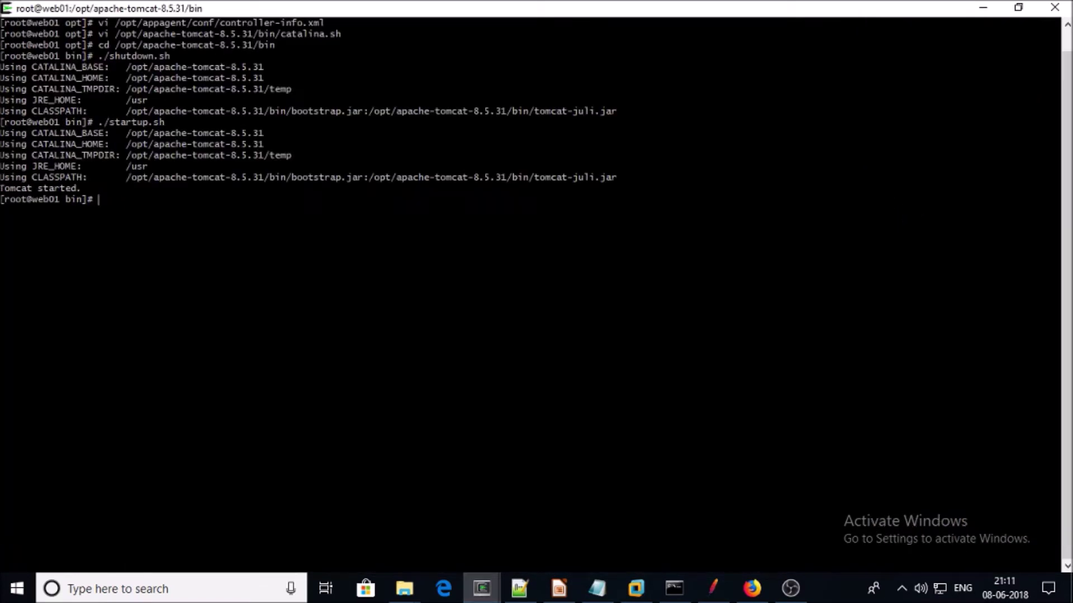
{"action": "type", "text": "clear"}
{"action": "key", "text": "Return"}
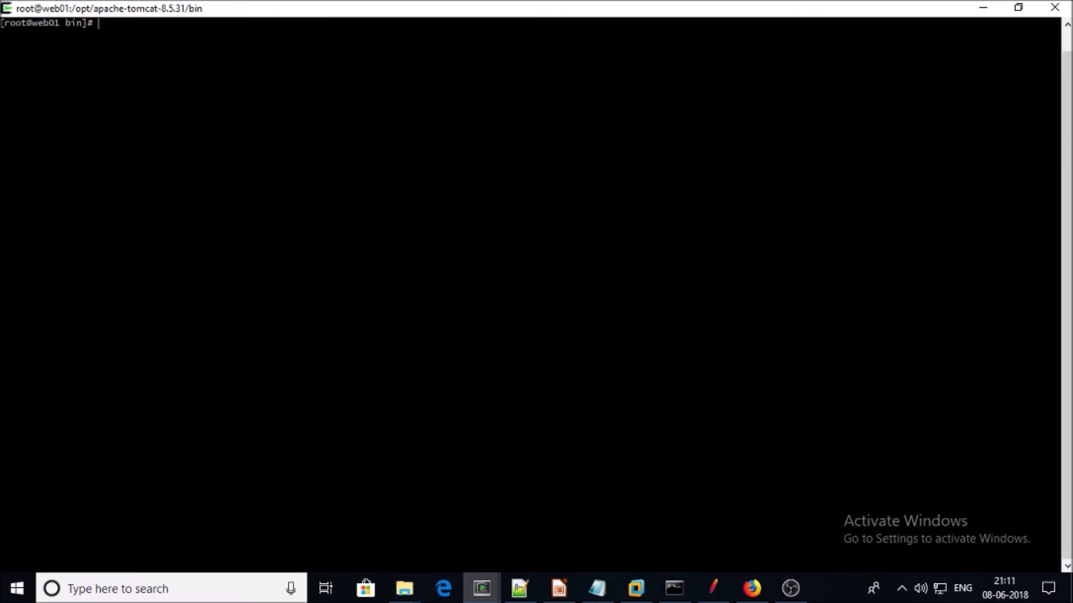
{"action": "type", "text": "cd /opt"}
{"action": "key", "text": "Return"}
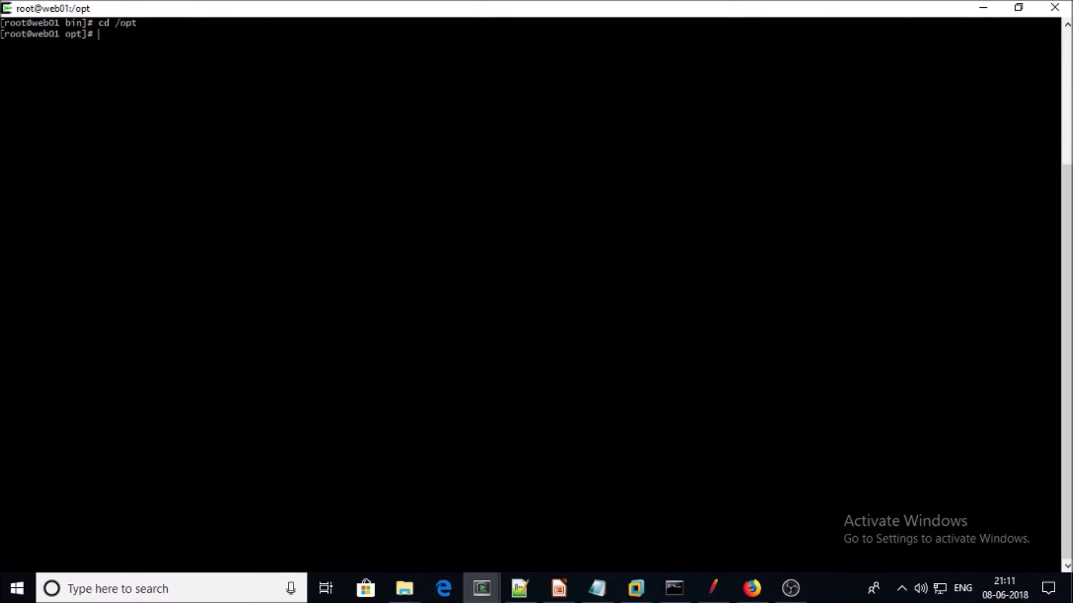
{"action": "type", "text": "ls"}
{"action": "key", "text": "Return"}
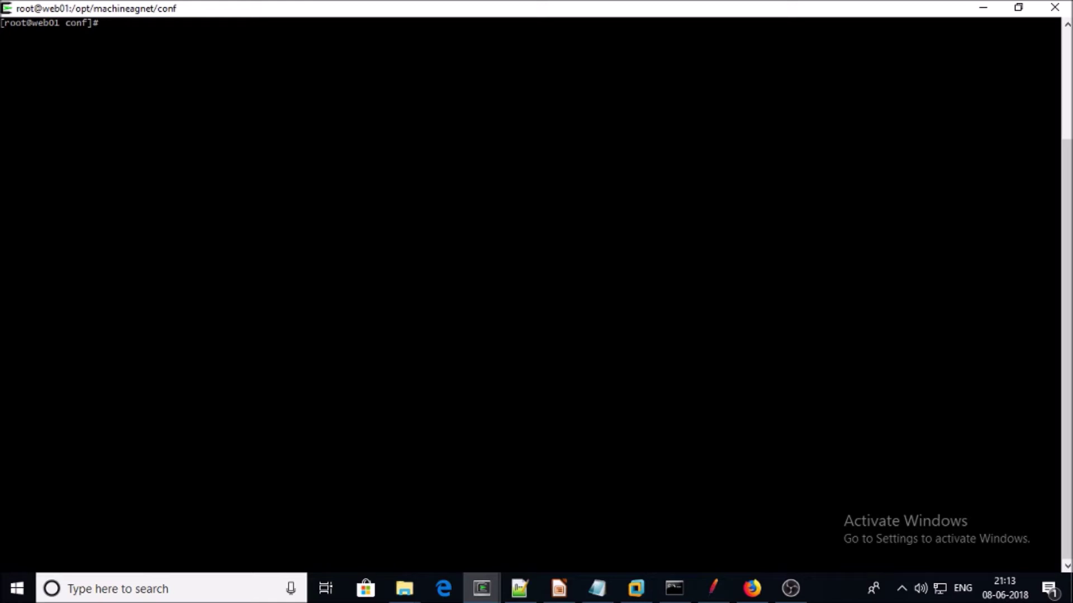
- Open /opt/machineagnet/conf/controller-info.xml in vi
{"action": "type", "text": "vi"}
{"action": "right_click", "coordinate": [122, 64]}
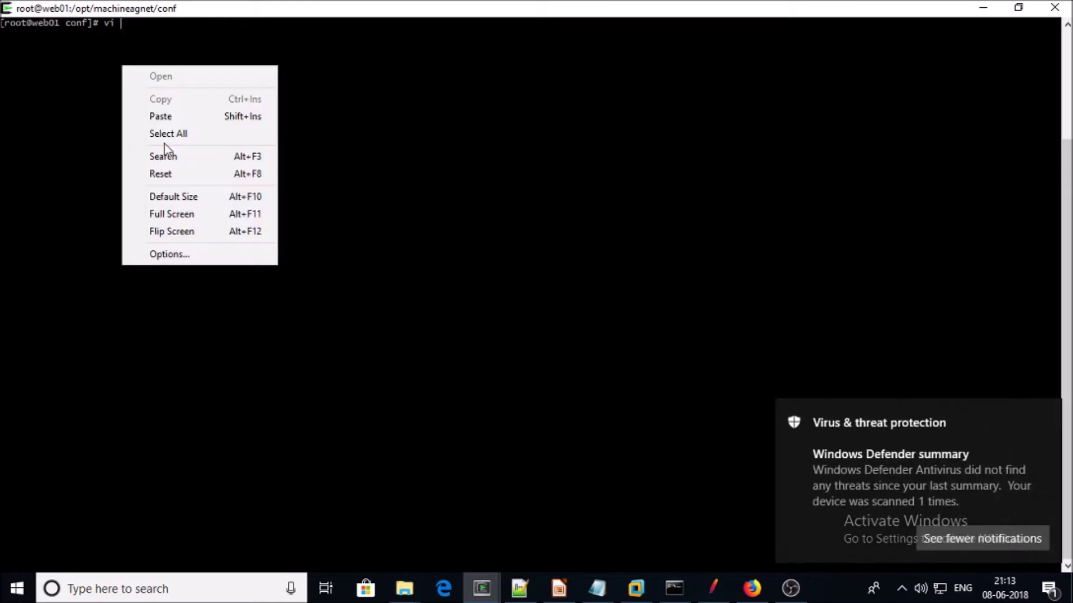
{"action": "left_click", "coordinate": [169, 118]}
{"action": "type", "text": "/conf/"}
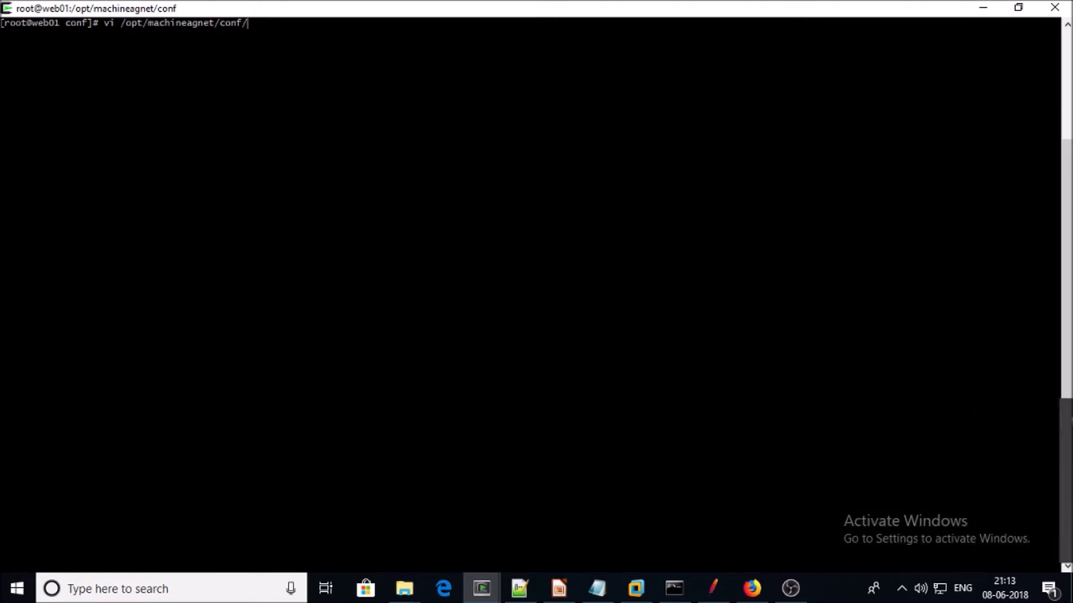
{"action": "key", "text": "Tab"}
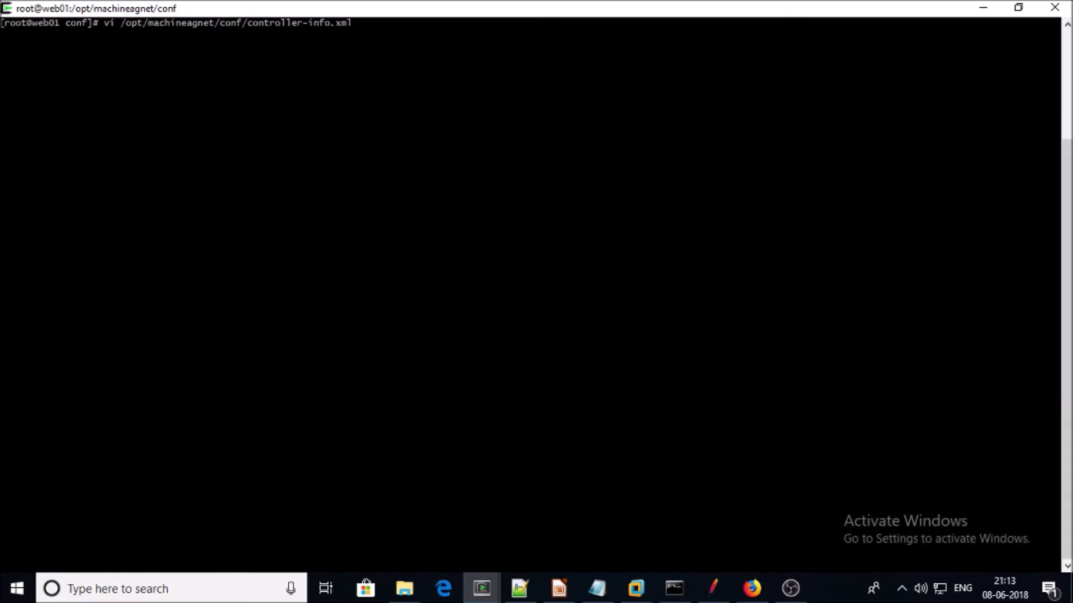
{"action": "key", "text": "Return"}
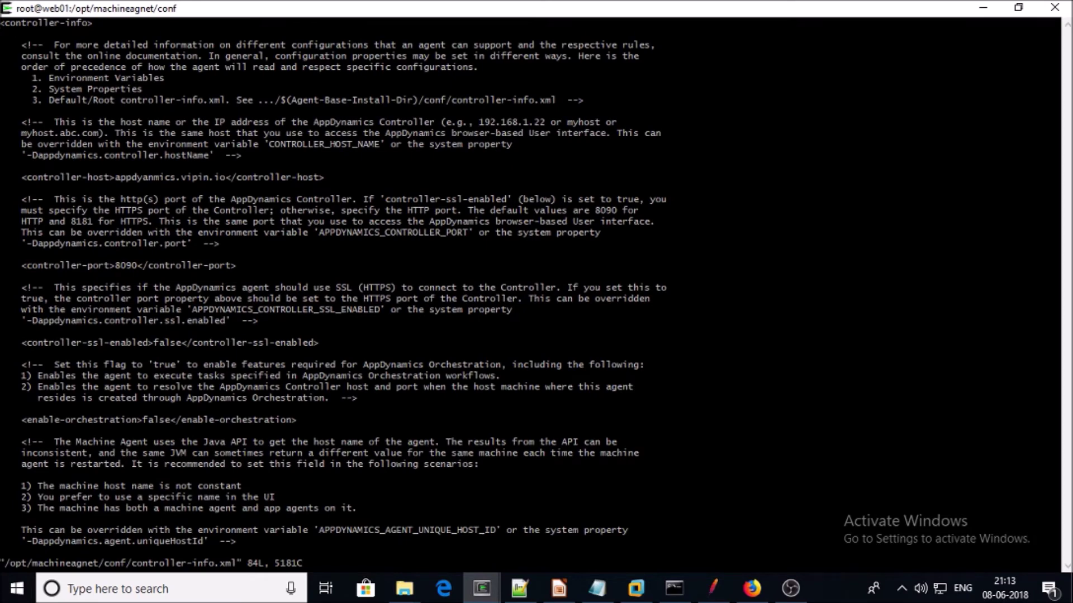
- Enter insert mode and review the controller host, port, SSL, access key and account name entries in controller-info.xml
{"action": "key", "text": "i"}
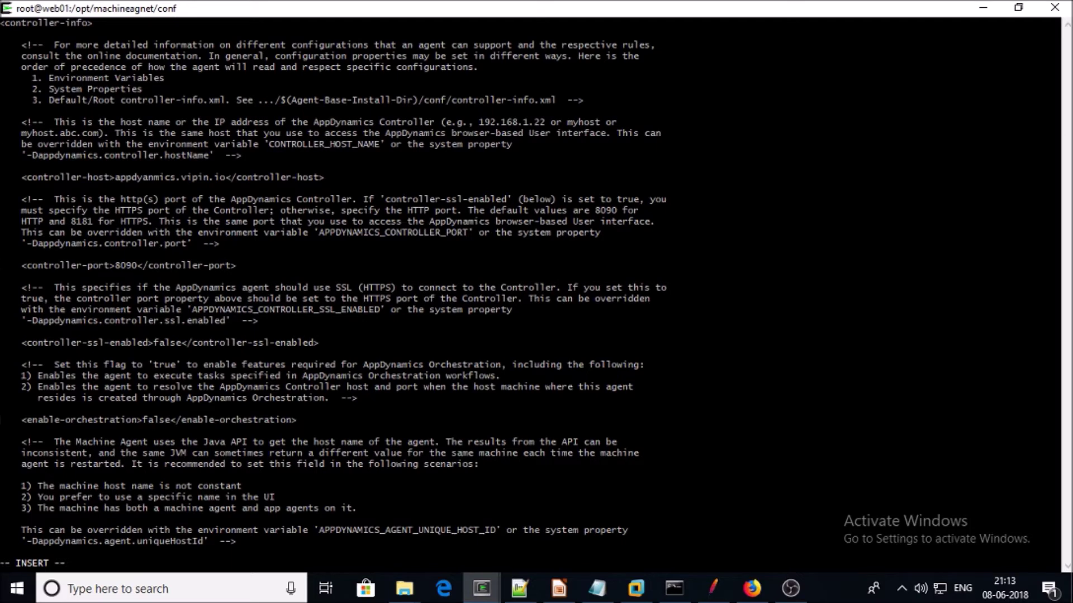
{"action": "scroll", "coordinate": [335, 282], "scroll_direction": "down", "scroll_amount": 4}
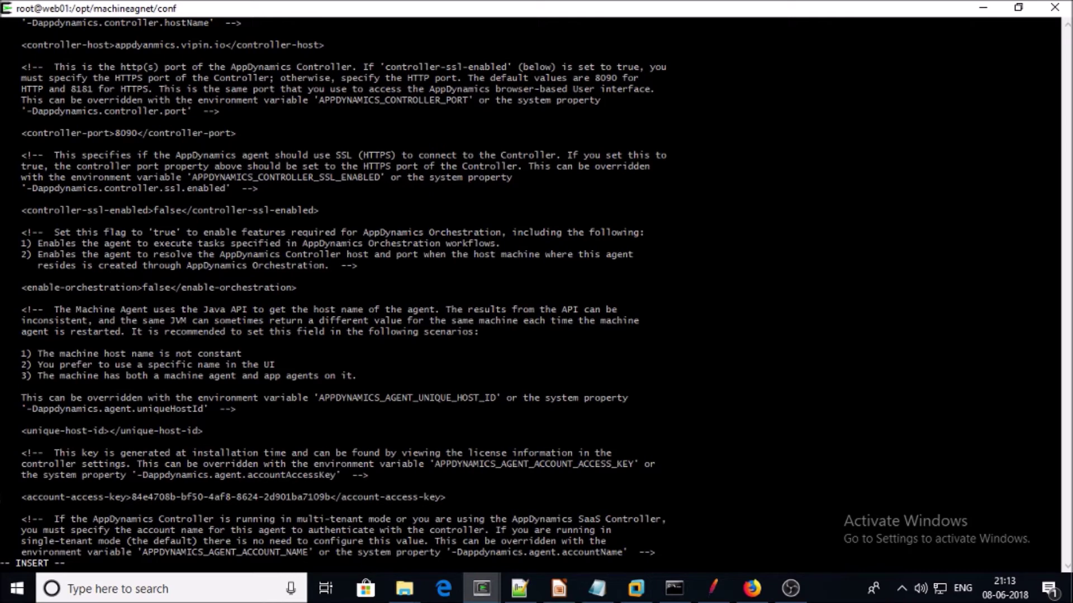
{"action": "key", "text": "Right"}
{"action": "key", "text": "Right"}
{"action": "key", "text": "Right"}
{"action": "key", "text": "Right"}
{"action": "key", "text": "Right"}
{"action": "key", "text": "Right"}
{"action": "key", "text": "Right"}
{"action": "key", "text": "Right"}
{"action": "key", "text": "Right"}
{"action": "key", "text": "Right"}
{"action": "key", "text": "Right"}
{"action": "key", "text": "Right"}
{"action": "key", "text": "Right"}
{"action": "key", "text": "Right"}
{"action": "key", "text": "Right"}
{"action": "key", "text": "Right"}
{"action": "key", "text": "Right"}
{"action": "key", "text": "Right"}
{"action": "key", "text": "Down"}
{"action": "key", "text": "Down"}
{"action": "key", "text": "Down"}
{"action": "key", "text": "Down"}
{"action": "key", "text": "Down"}
{"action": "key", "text": "Down"}
{"action": "key", "text": "Down"}
{"action": "key", "text": "Down"}
{"action": "key", "text": "Down"}
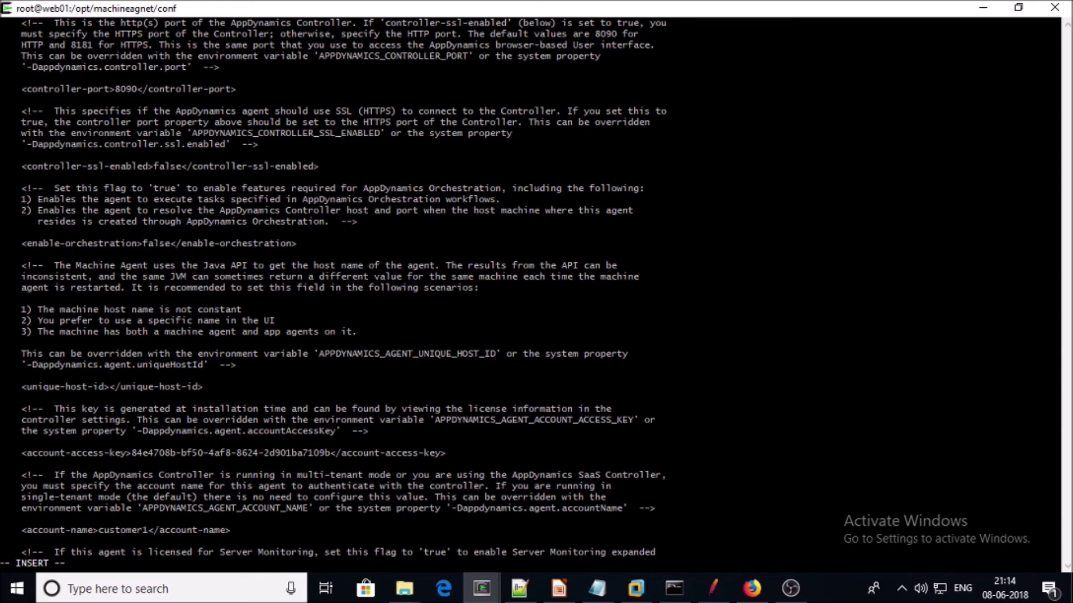
- Open the license account details in the AppDynamics controller and check the account name against the account-name entry in controller-info.xml
{"action": "left_click", "coordinate": [751, 587]}
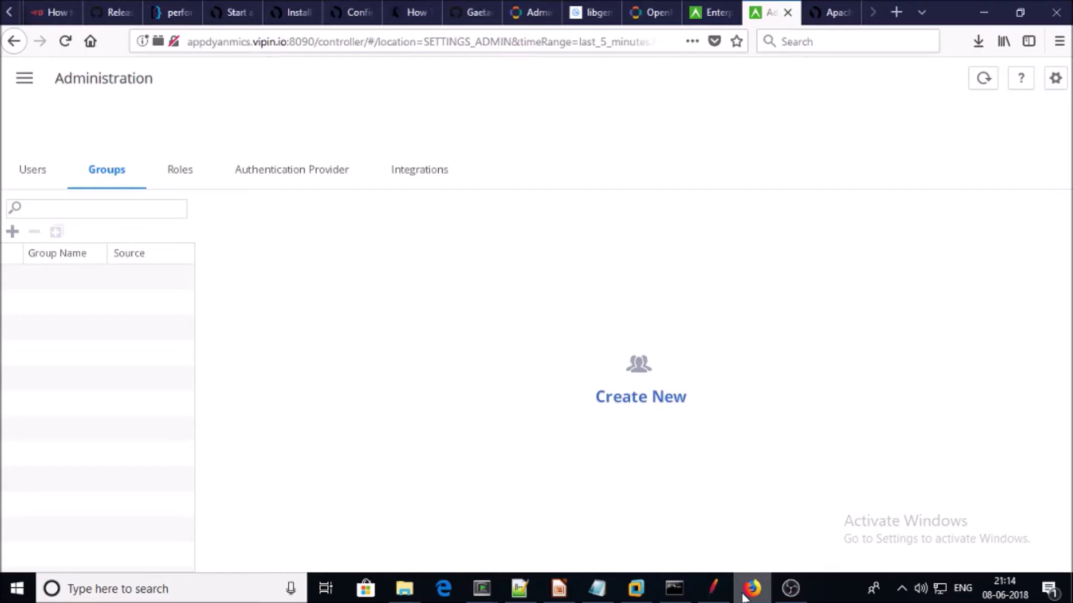
{"action": "left_click", "coordinate": [1056, 78]}
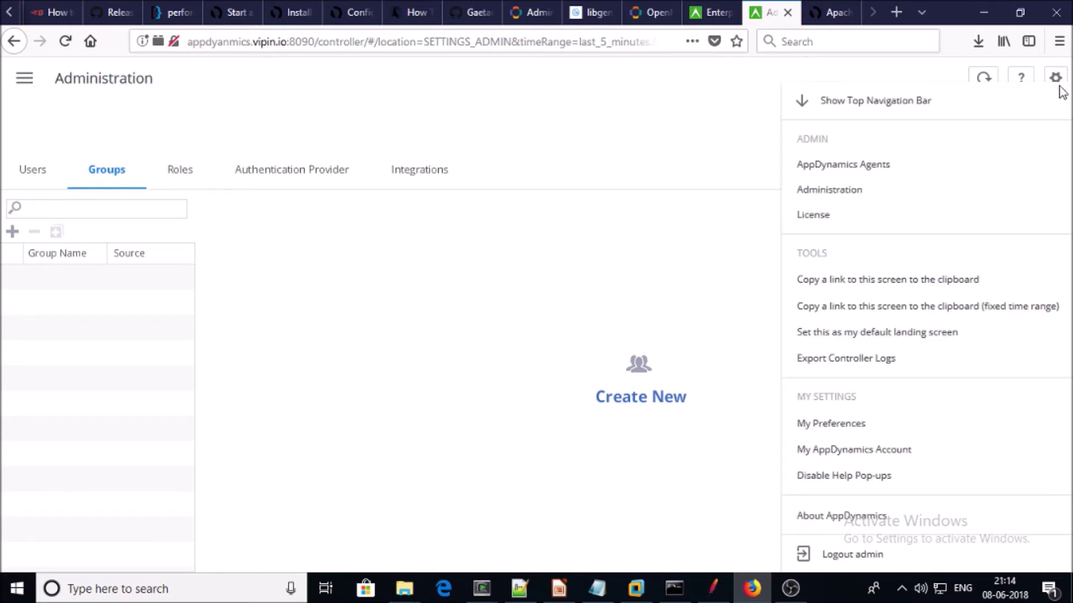
{"action": "left_click", "coordinate": [807, 217]}
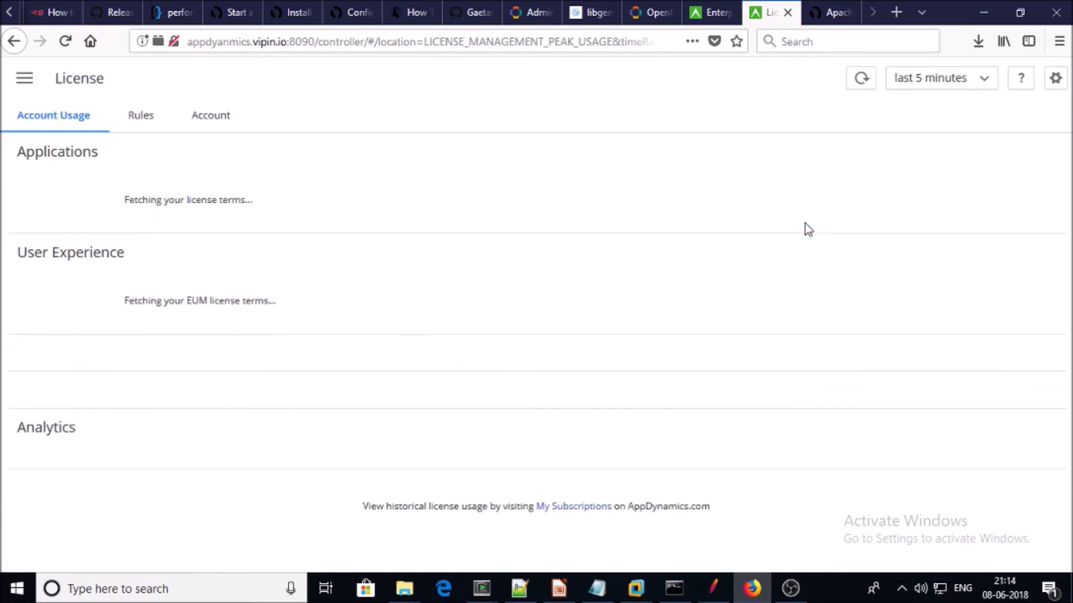
{"action": "left_click", "coordinate": [216, 123]}
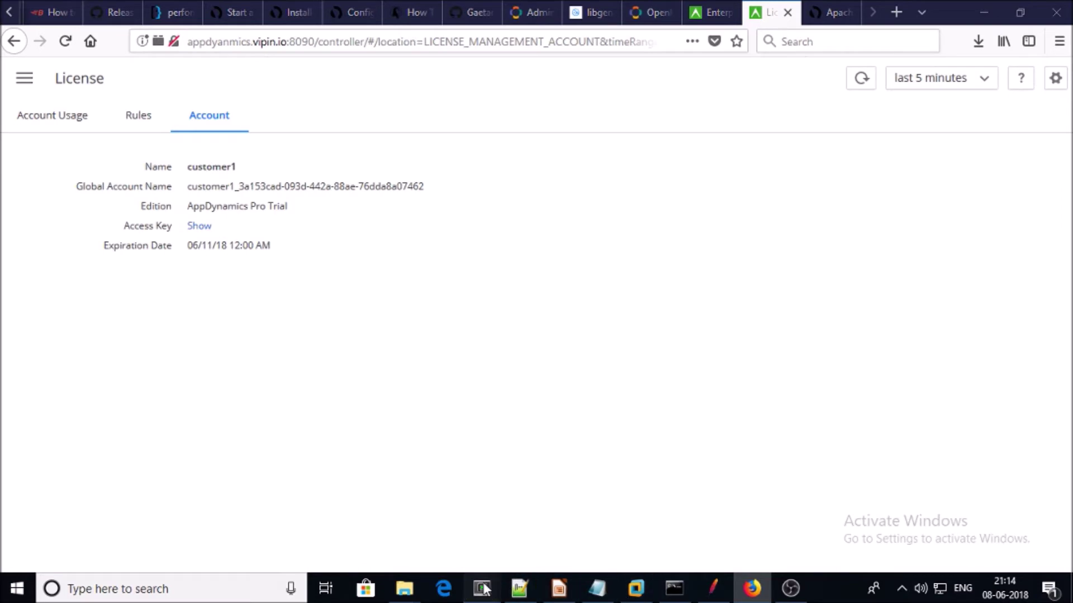
{"action": "mouse_move", "coordinate": [480, 587]}
{"action": "left_click", "coordinate": [396, 548]}
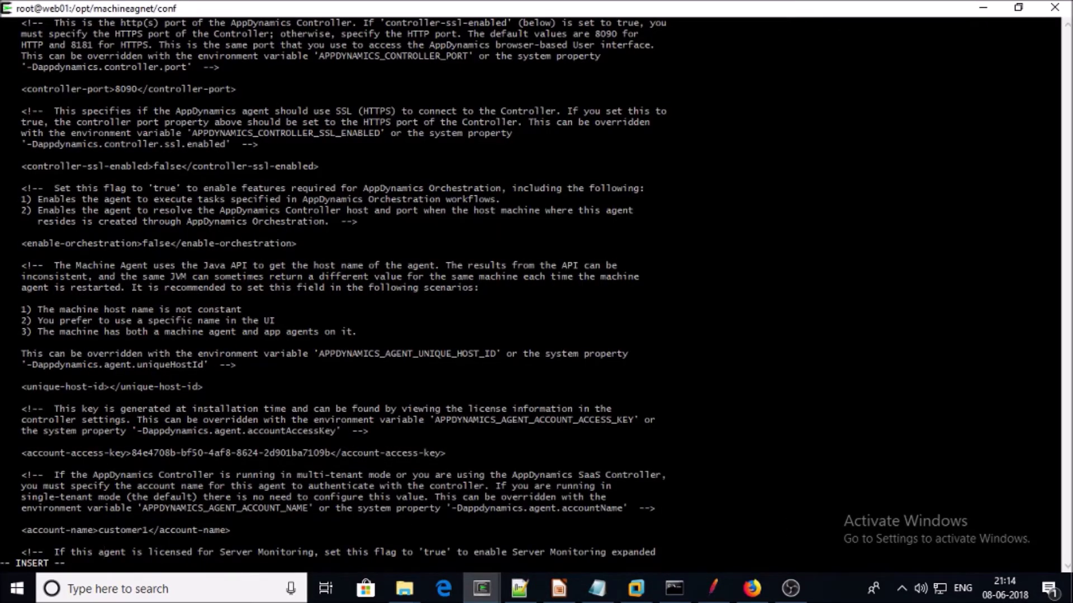
{"action": "left_click_drag", "start_coordinate": [21, 531], "coordinate": [168, 530]}
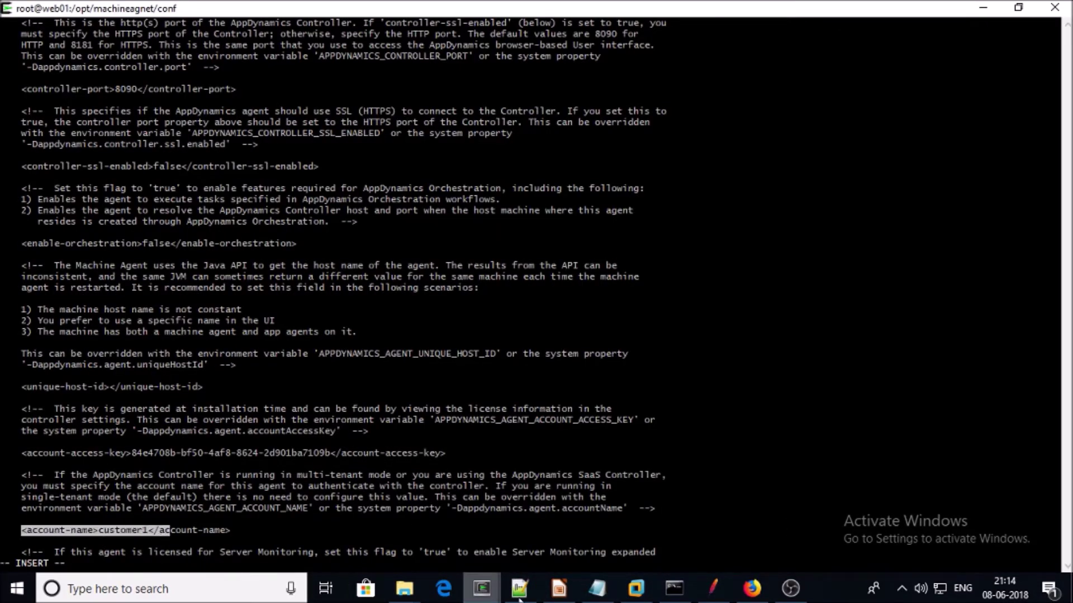
- Reveal the license access key and compare it with the account-access-key entry, placing the terminal beside the browser
{"action": "left_click", "coordinate": [751, 588]}
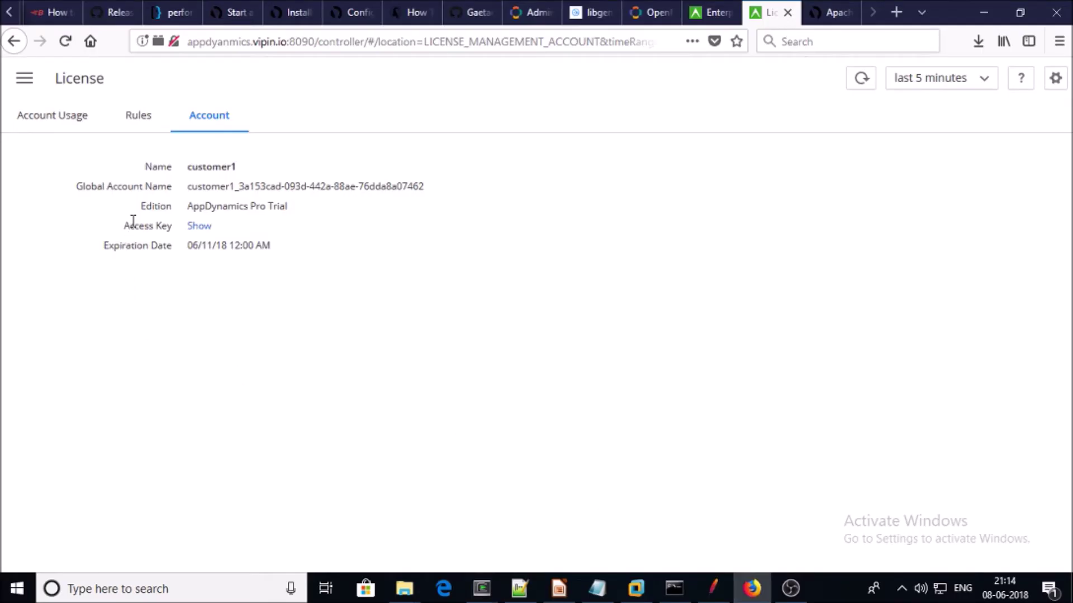
{"action": "left_click", "coordinate": [201, 227]}
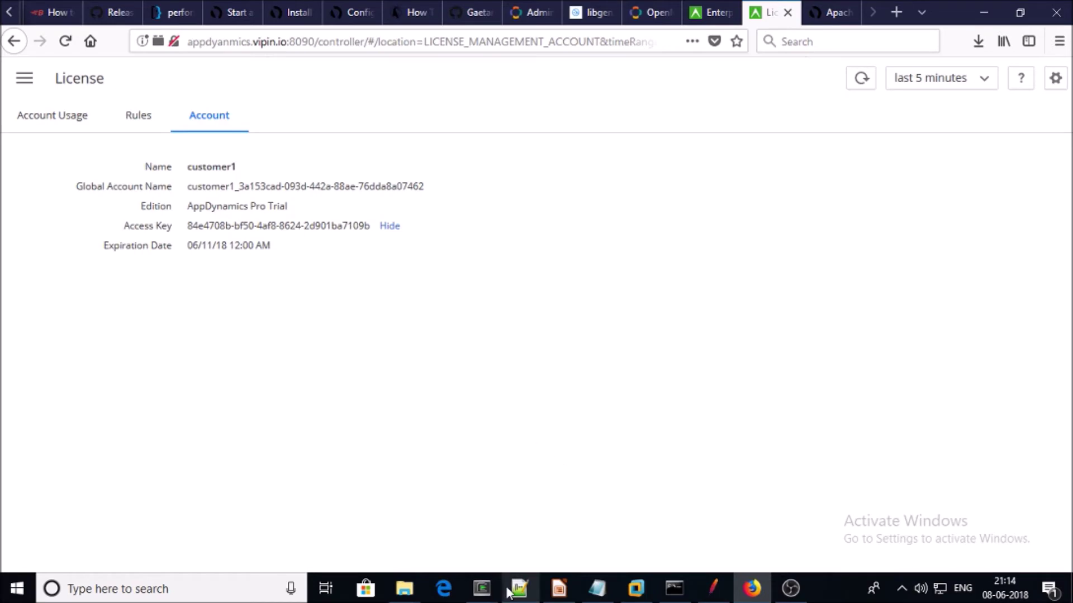
{"action": "left_click", "coordinate": [482, 588]}
{"action": "left_click", "coordinate": [396, 514]}
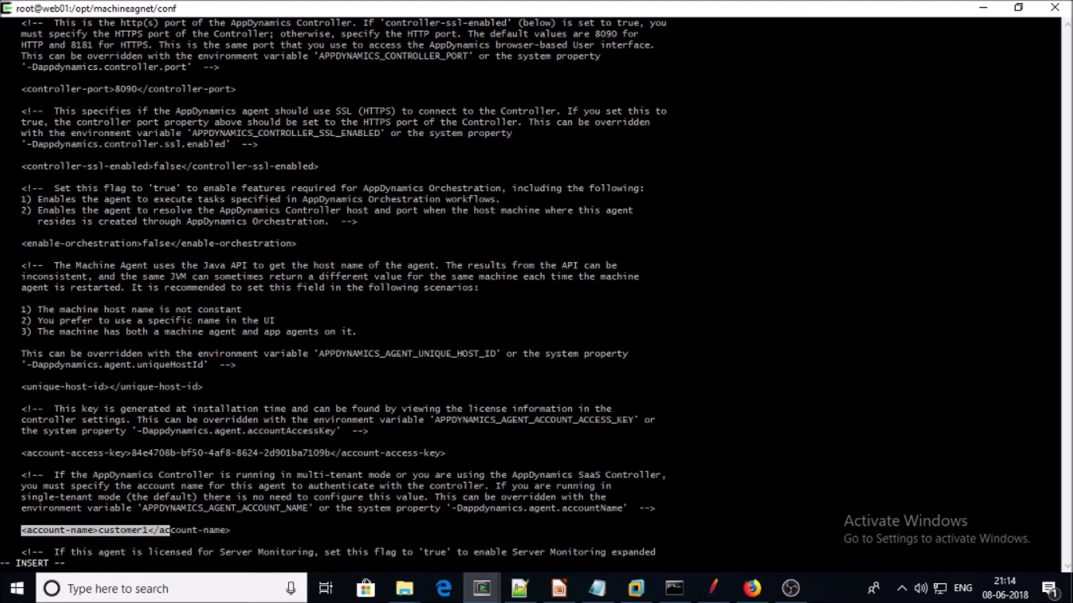
{"action": "left_click_drag", "start_coordinate": [291, 8], "coordinate": [816, 34]}
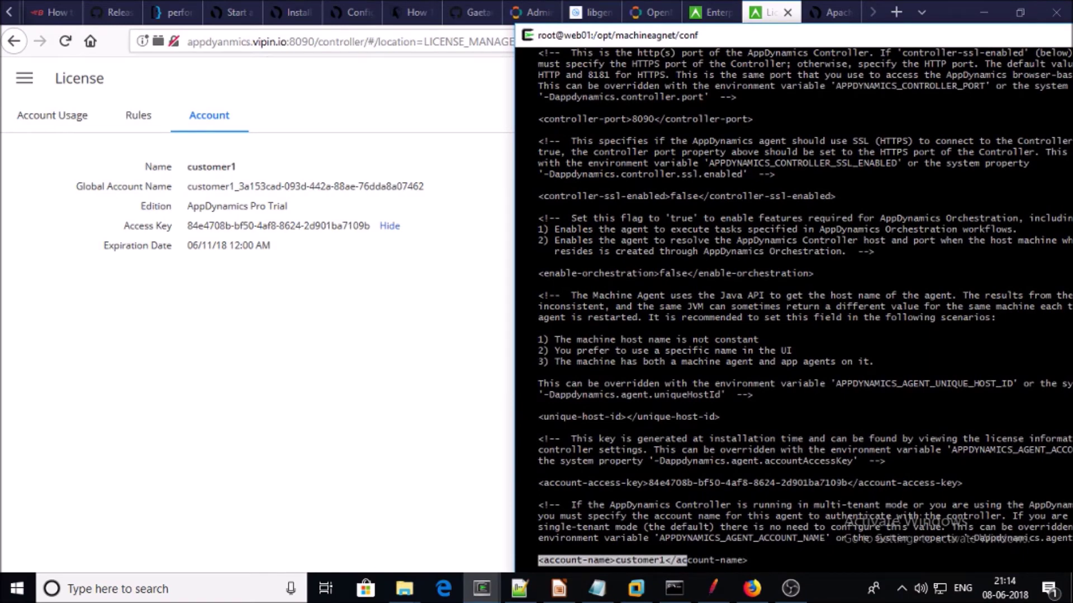
{"action": "left_click_drag", "start_coordinate": [853, 482], "coordinate": [649, 483]}
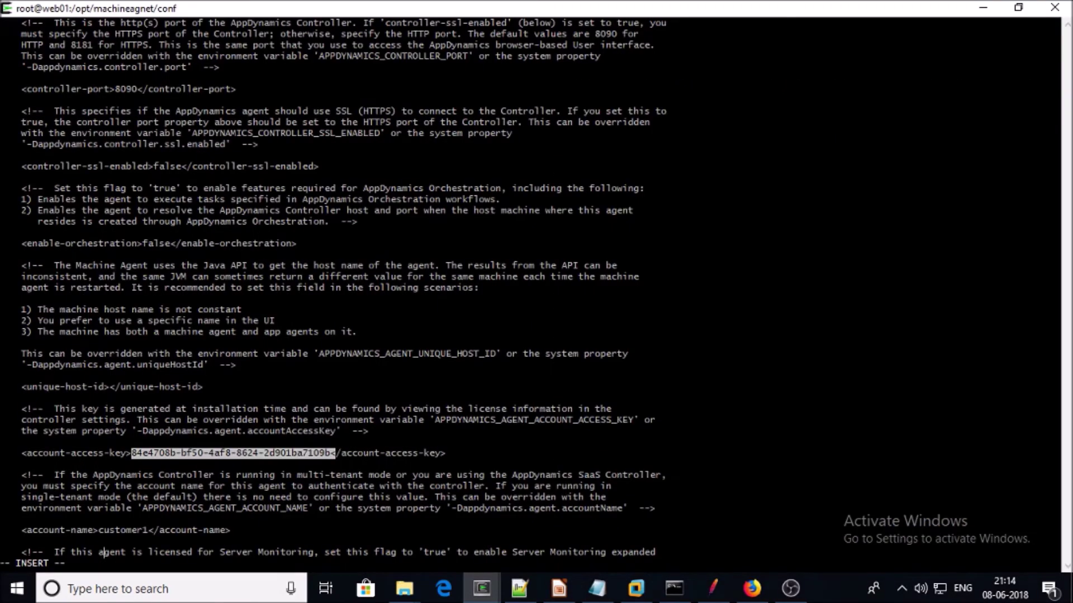
- Restore the terminal to full size and go back up through the controller-info.xml settings
{"action": "double_click", "coordinate": [804, 37]}
{"action": "key", "text": "Up"}
{"action": "key", "text": "Up"}
{"action": "key", "text": "Up"}
{"action": "key", "text": "Up"}
{"action": "key", "text": "Up"}
{"action": "key", "text": "Up"}
{"action": "key", "text": "Up"}
{"action": "key", "text": "Up"}
{"action": "key", "text": "Up"}
{"action": "key", "text": "Up"}
{"action": "key", "text": "Up"}
{"action": "key", "text": "Up"}
{"action": "key", "text": "Up"}
{"action": "key", "text": "Up"}
{"action": "key", "text": "Up"}
{"action": "key", "text": "Up"}
{"action": "key", "text": "Up"}
{"action": "key", "text": "Up"}
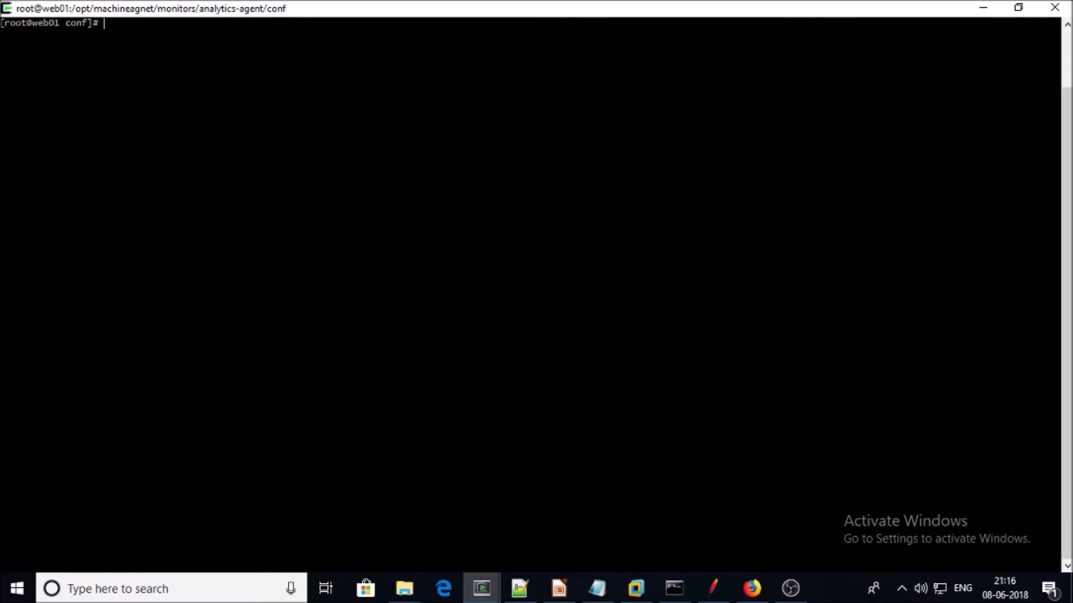
- Open /opt/machineagnet/monitors/analytics-agent/conf/analytics-agent.properties in vi
{"action": "type", "text": "vi"}
{"action": "right_click", "coordinate": [562, 149]}
{"action": "left_click", "coordinate": [580, 201]}
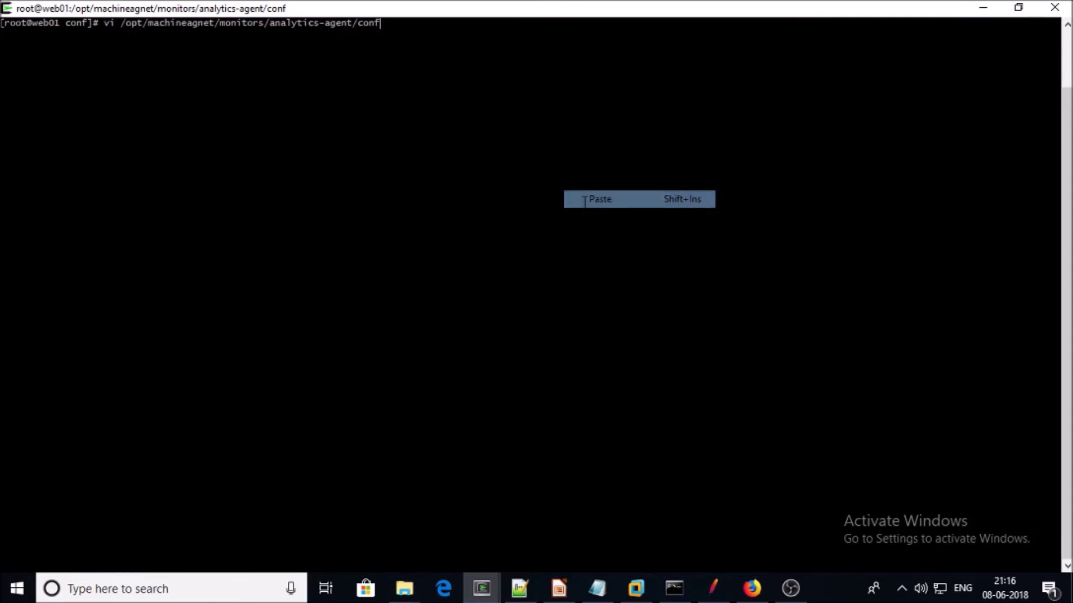
{"action": "type", "text": "/"}
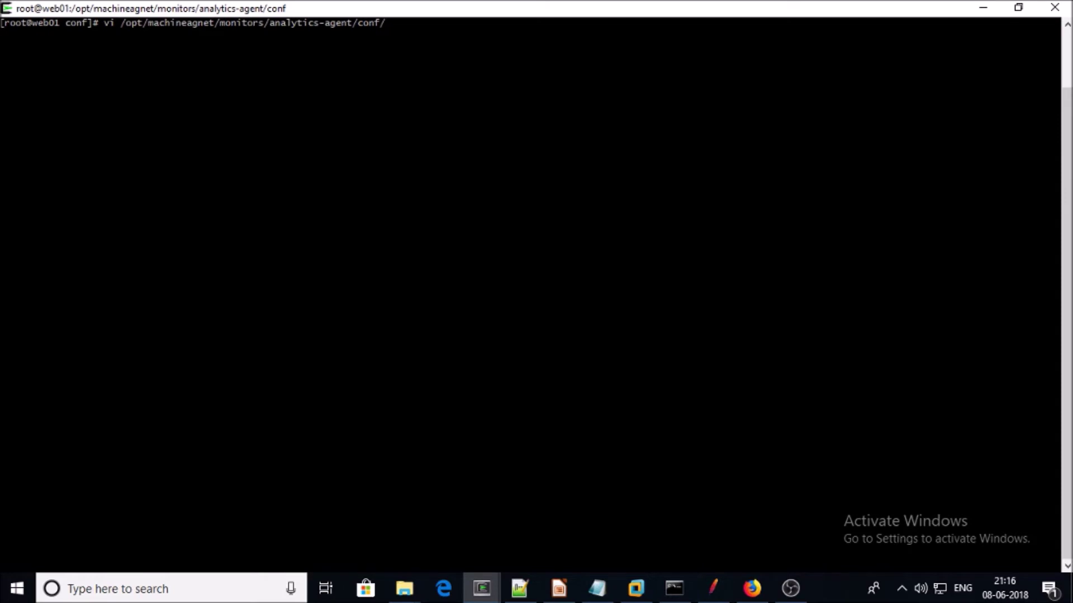
{"action": "type", "text": "ana"}
{"action": "key", "text": "Tab"}
{"action": "type", "text": "p"}
{"action": "key", "text": "Tab"}
{"action": "key", "text": "Return"}
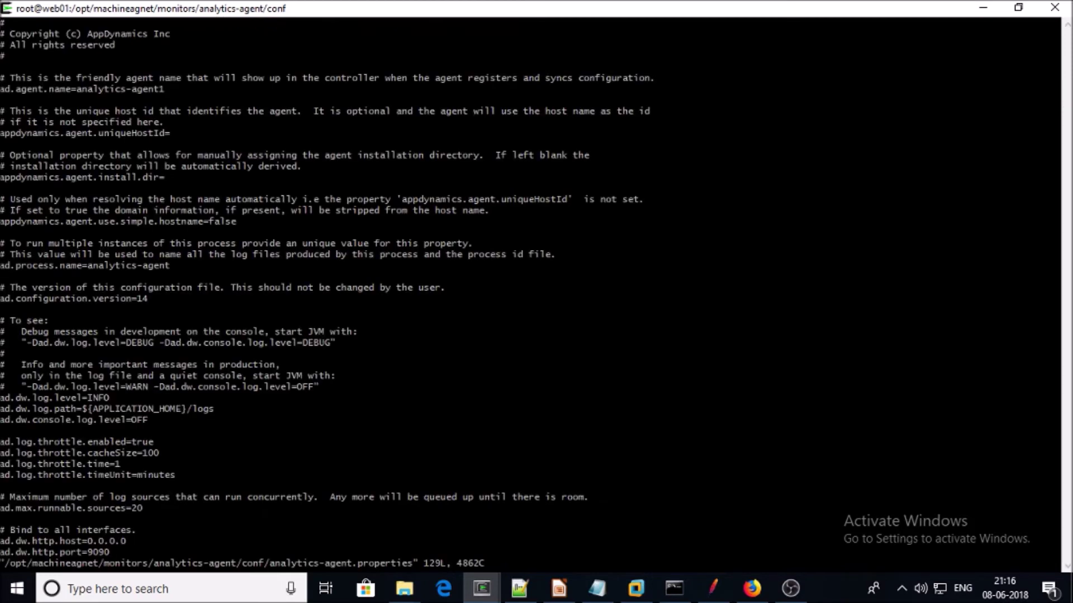
{"action": "key", "text": "i"}
{"action": "scroll", "coordinate": [531, 290], "scroll_direction": "down", "scroll_amount": 12}
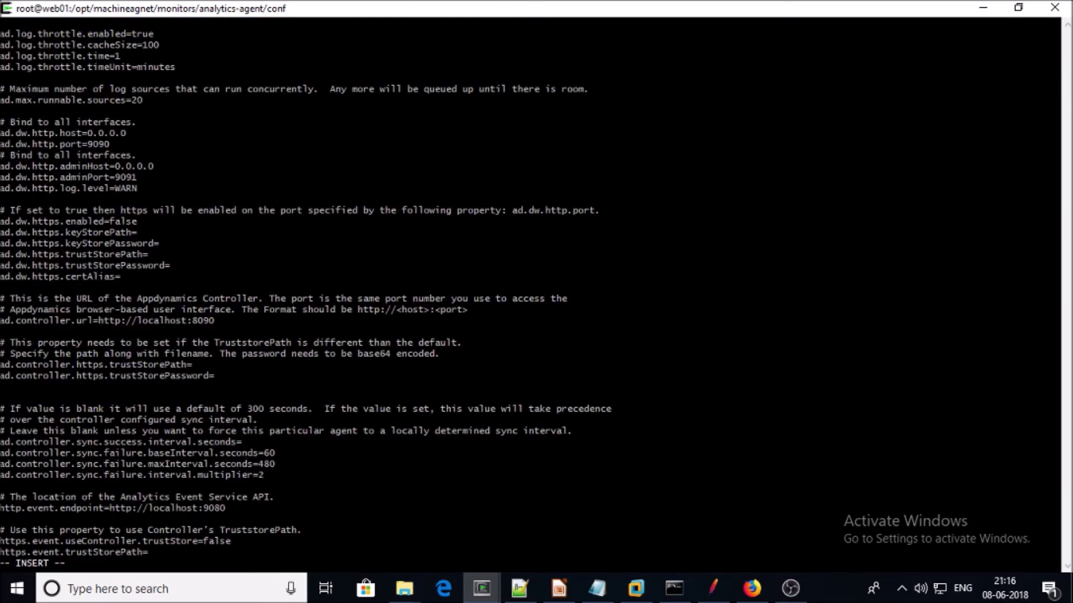
{"action": "key", "text": "Right"}
{"action": "key", "text": "Right"}
{"action": "key", "text": "Right"}
{"action": "key", "text": "Right"}
{"action": "key", "text": "Right"}
{"action": "key", "text": "Right"}
{"action": "key", "text": "Right"}
{"action": "key", "text": "Right"}
{"action": "key", "text": "Right"}
{"action": "key", "text": "Right"}
{"action": "key", "text": "Right"}
{"action": "key", "text": "Right"}
{"action": "key", "text": "Right"}
{"action": "key", "text": "Right"}
{"action": "key", "text": "Right"}
{"action": "key", "text": "Right"}
{"action": "key", "text": "Right"}
{"action": "key", "text": "Right"}
{"action": "key", "text": "Right"}
{"action": "key", "text": "Right"}
{"action": "key", "text": "Right"}
{"action": "key", "text": "Right"}
{"action": "key", "text": "Right"}
{"action": "key", "text": "Right"}
{"action": "key", "text": "Delete"}
{"action": "key", "text": "Delete"}
{"action": "key", "text": "Delete"}
{"action": "key", "text": "Delete"}
{"action": "key", "text": "Delete"}
{"action": "key", "text": "Delete"}
{"action": "key", "text": "Delete"}
{"action": "key", "text": "Delete"}
{"action": "key", "text": "Delete"}
- Copy the host name appdyanmics.vipin.io from the Notepad++ notes and insert it as the host in ad.controller.url
{"action": "left_click", "coordinate": [519, 588]}
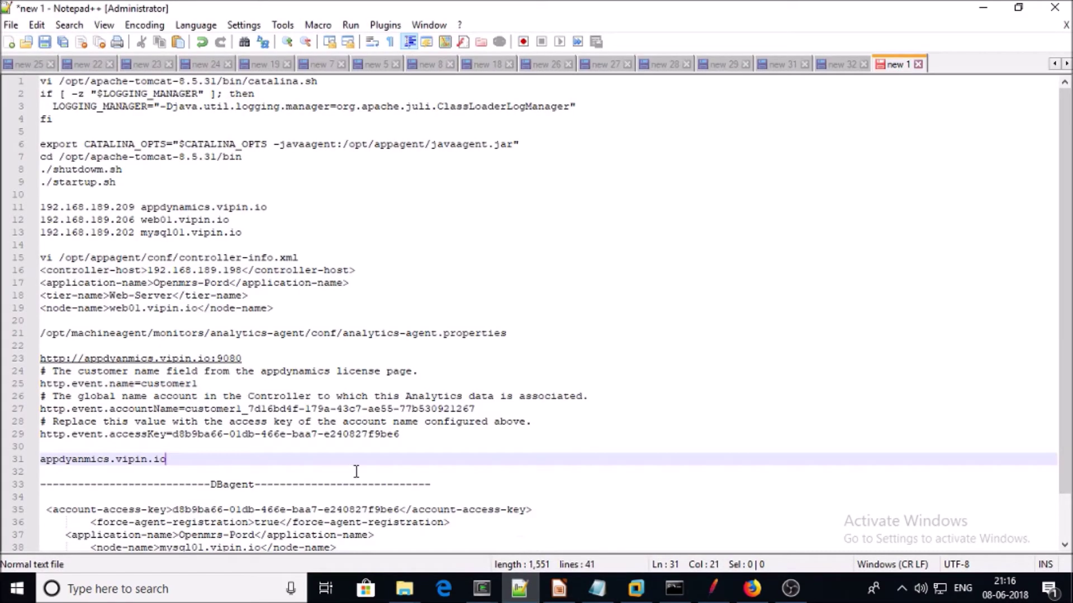
{"action": "double_click", "coordinate": [119, 459]}
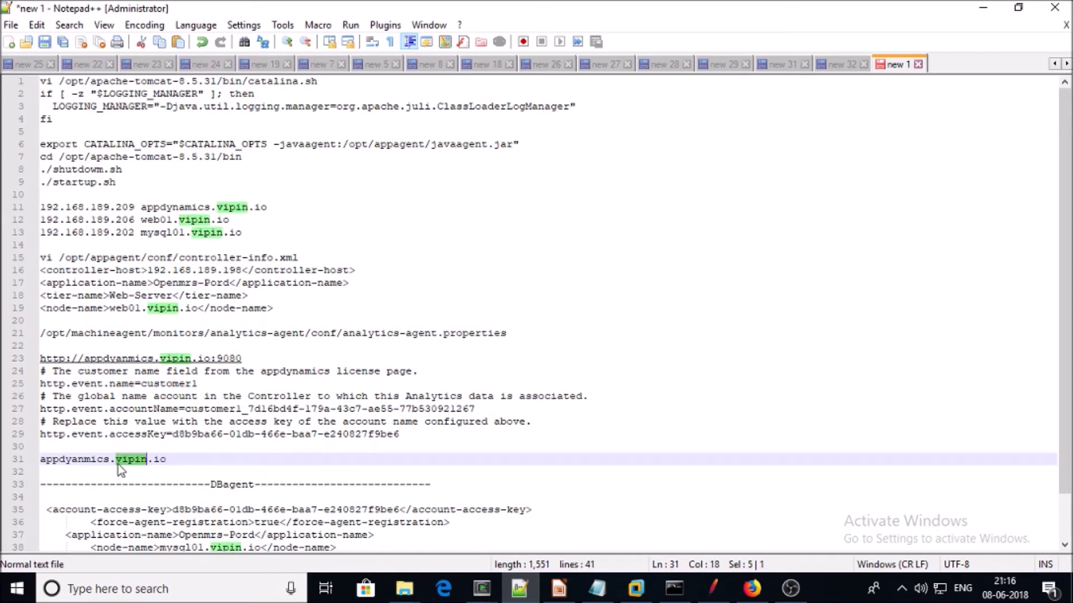
{"action": "triple_click", "coordinate": [67, 459]}
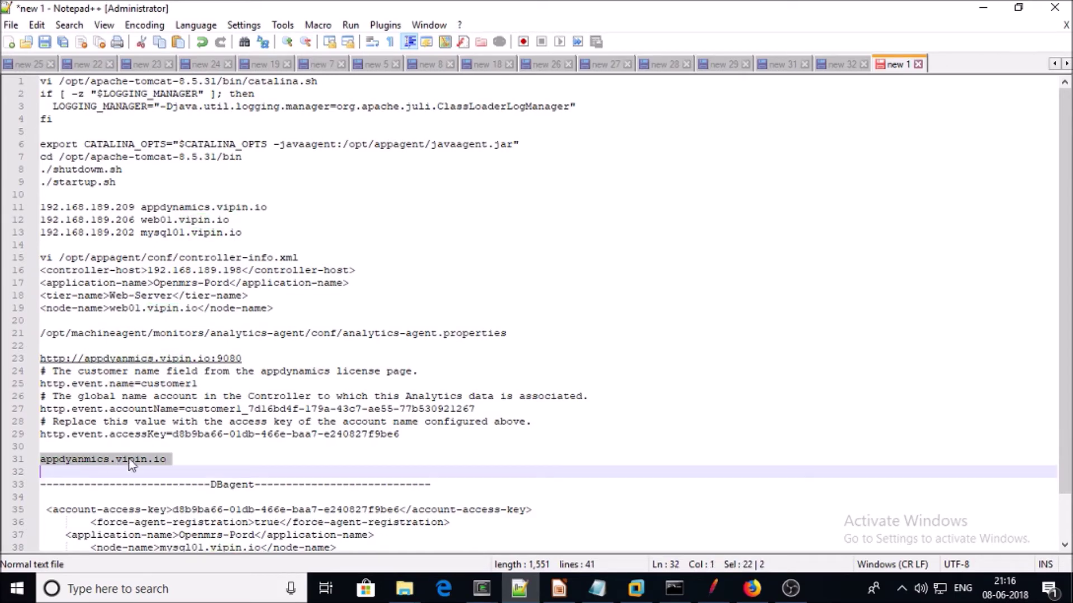
{"action": "left_click", "coordinate": [168, 459]}
{"action": "left_click_drag", "start_coordinate": [167, 459], "coordinate": [41, 459]}
{"action": "right_click", "coordinate": [42, 459]}
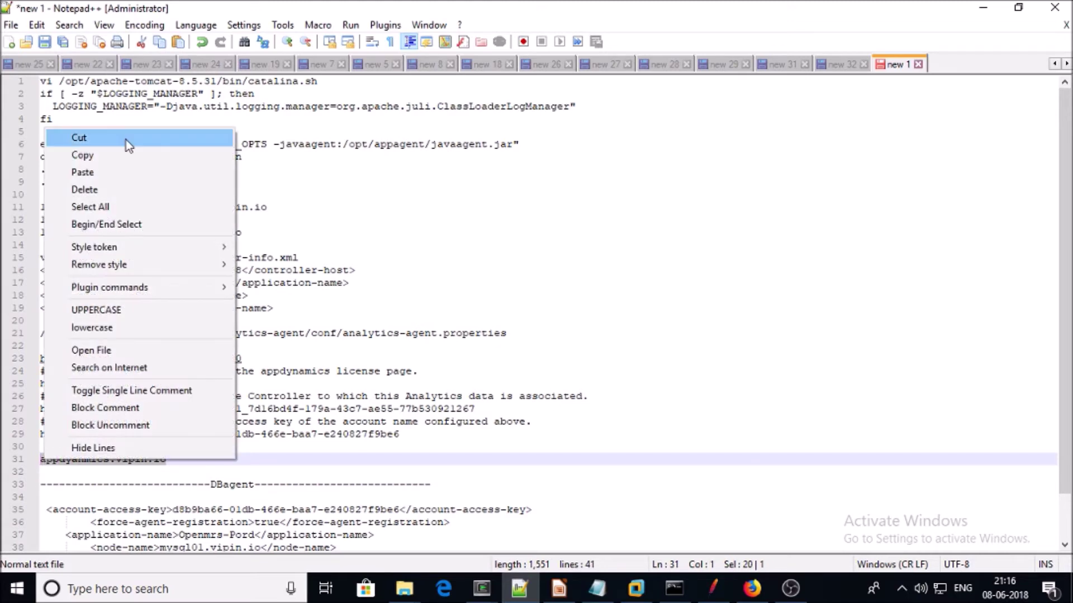
{"action": "left_click", "coordinate": [83, 155]}
{"action": "mouse_move", "coordinate": [482, 589]}
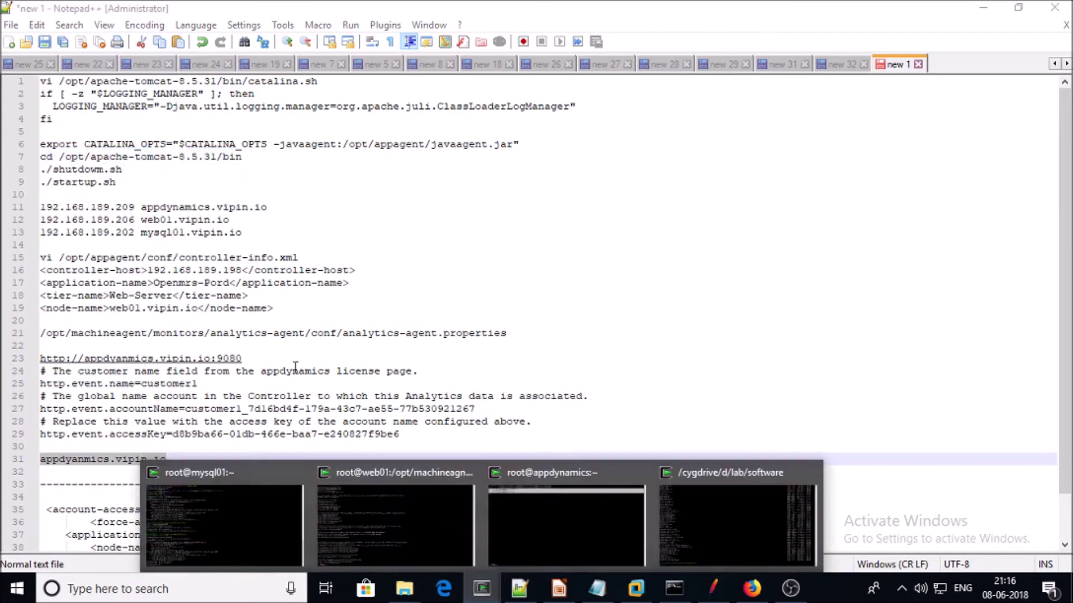
{"action": "left_click", "coordinate": [457, 531]}
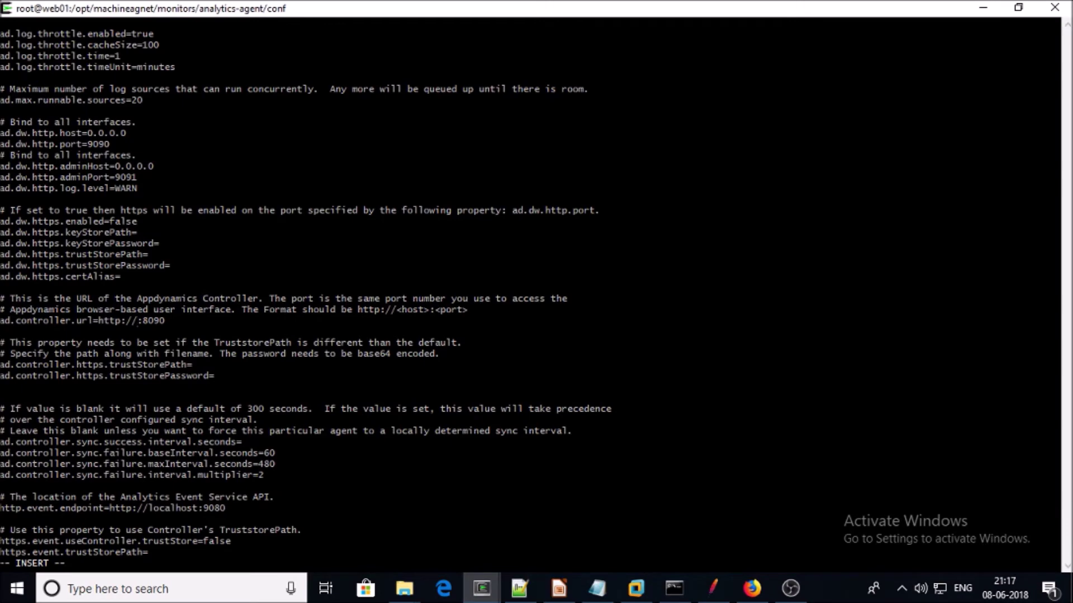
{"action": "right_click", "coordinate": [140, 324]}
{"action": "left_click", "coordinate": [172, 369]}
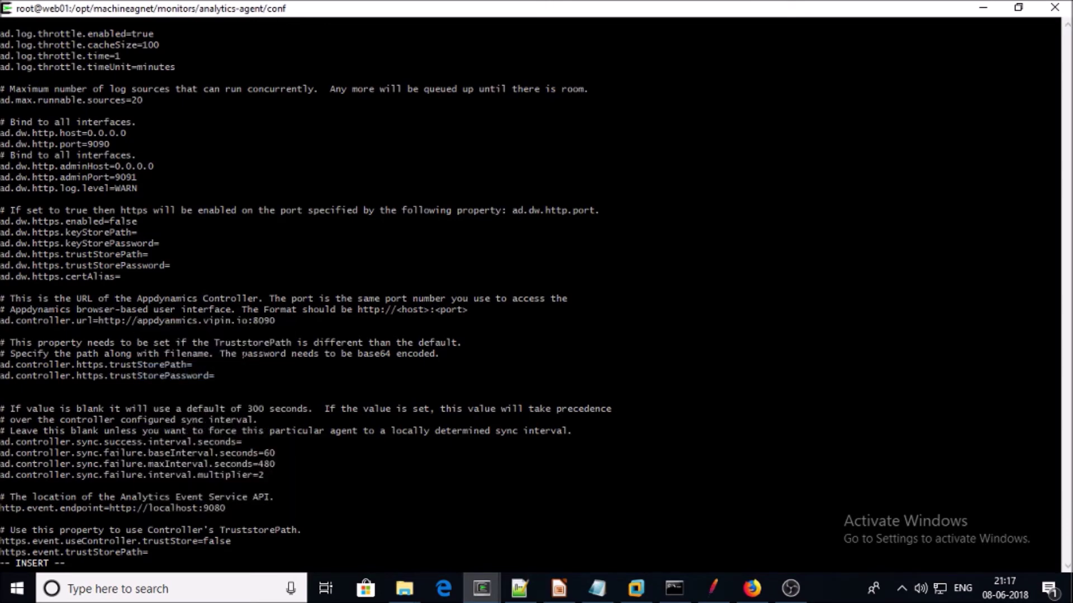
- Replace localhost in http.event.endpoint with appdyanmics.vipin.io, keeping port 9080
{"action": "key", "text": "Down"}
{"action": "key", "text": "Down"}
{"action": "key", "text": "Down"}
{"action": "key", "text": "Down"}
{"action": "key", "text": "Down"}
{"action": "key", "text": "Down"}
{"action": "key", "text": "Down"}
{"action": "key", "text": "Down"}
{"action": "key", "text": "Down"}
{"action": "key", "text": "Down"}
{"action": "key", "text": "Down"}
{"action": "key", "text": "Down"}
{"action": "key", "text": "Down"}
{"action": "left_click", "coordinate": [193, 508]}
{"action": "key", "text": "BackSpace"}
{"action": "key", "text": "BackSpace"}
{"action": "key", "text": "BackSpace"}
{"action": "key", "text": "BackSpace"}
{"action": "key", "text": "BackSpace"}
{"action": "key", "text": "BackSpace"}
{"action": "key", "text": "BackSpace"}
{"action": "key", "text": "BackSpace"}
{"action": "right_click", "coordinate": [147, 309]}
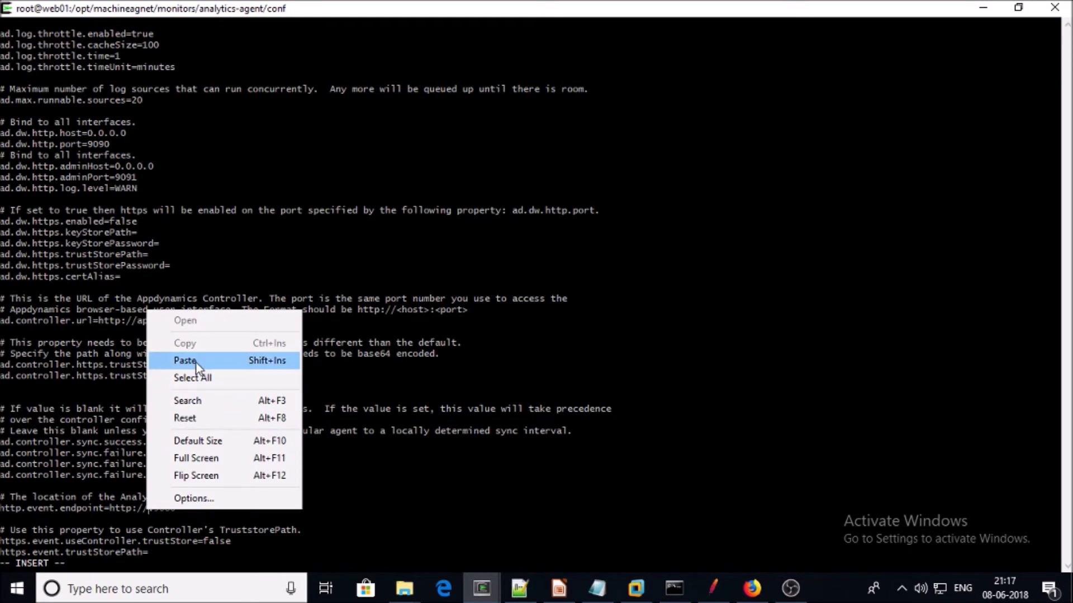
{"action": "left_click", "coordinate": [168, 361]}
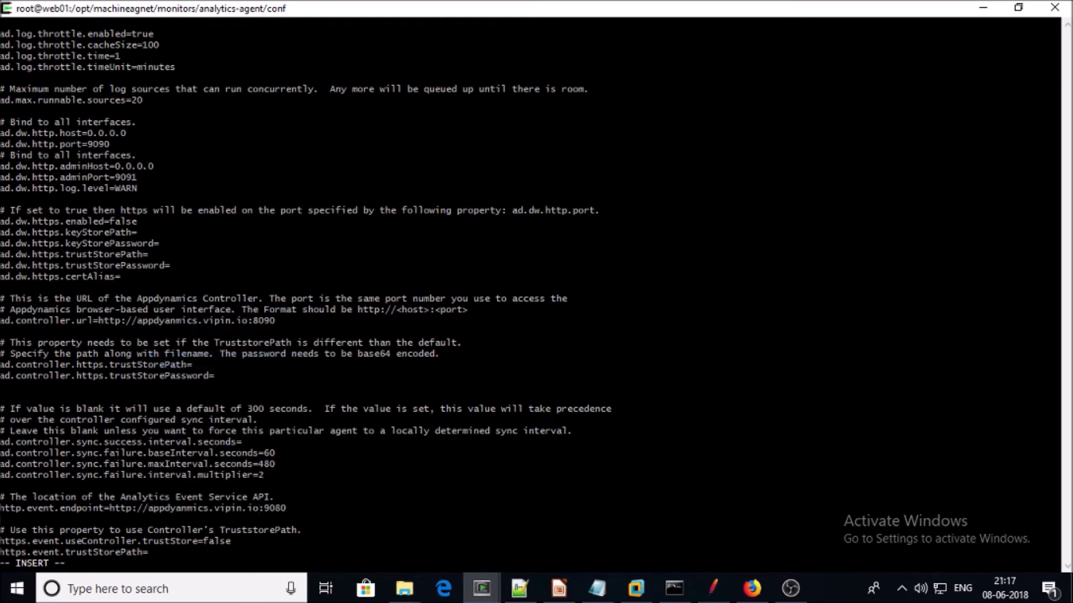
- Go to the account entries in the properties file and copy the Global Account Name from the controller's license account page
{"action": "key", "text": "Down"}
{"action": "key", "text": "Down"}
{"action": "key", "text": "Down"}
{"action": "key", "text": "Down"}
{"action": "key", "text": "Down"}
{"action": "key", "text": "Down"}
{"action": "key", "text": "Down"}
{"action": "key", "text": "Down"}
{"action": "key", "text": "Down"}
{"action": "key", "text": "Down"}
{"action": "key", "text": "Down"}
{"action": "key", "text": "Down"}
{"action": "key", "text": "Down"}
{"action": "key", "text": "Down"}
{"action": "key", "text": "Down"}
{"action": "key", "text": "Down"}
{"action": "key", "text": "Down"}
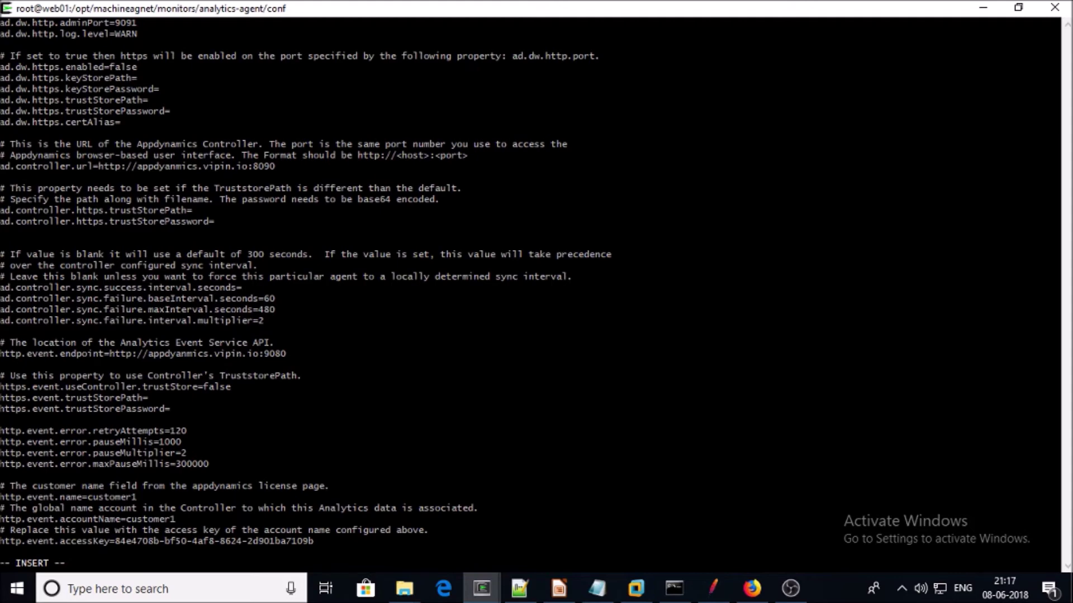
{"action": "left_click", "coordinate": [752, 588]}
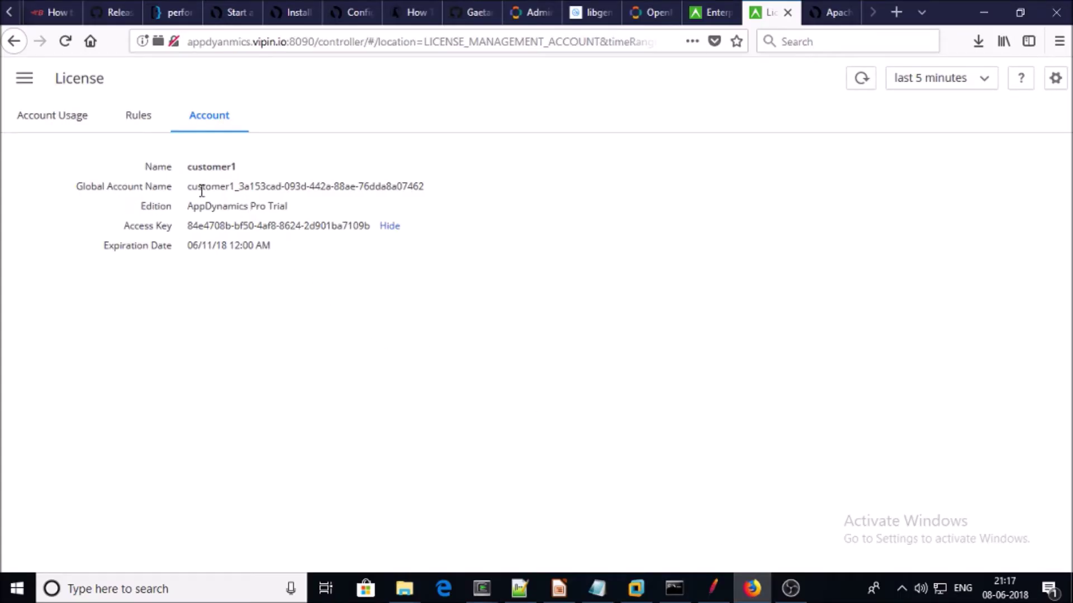
{"action": "left_click_drag", "start_coordinate": [188, 186], "coordinate": [426, 187]}
{"action": "right_click", "coordinate": [391, 187]}
{"action": "left_click", "coordinate": [424, 200]}
- Set http.event.accountName in analytics-agent.properties to the copied global account name
{"action": "left_click", "coordinate": [490, 593]}
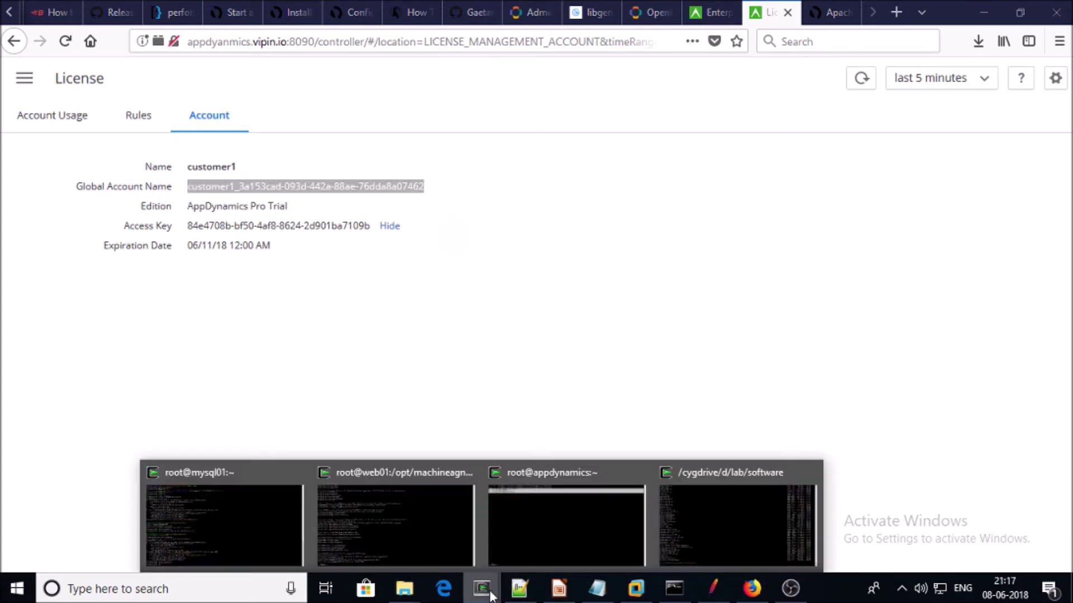
{"action": "left_click", "coordinate": [433, 532]}
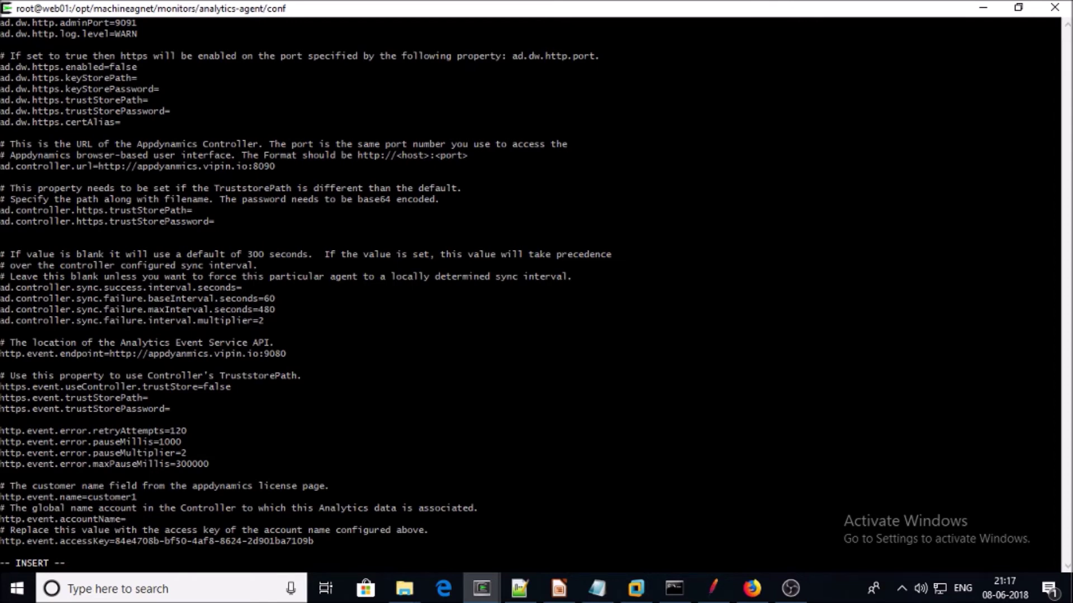
{"action": "right_click", "coordinate": [313, 200]}
{"action": "left_click", "coordinate": [391, 249]}
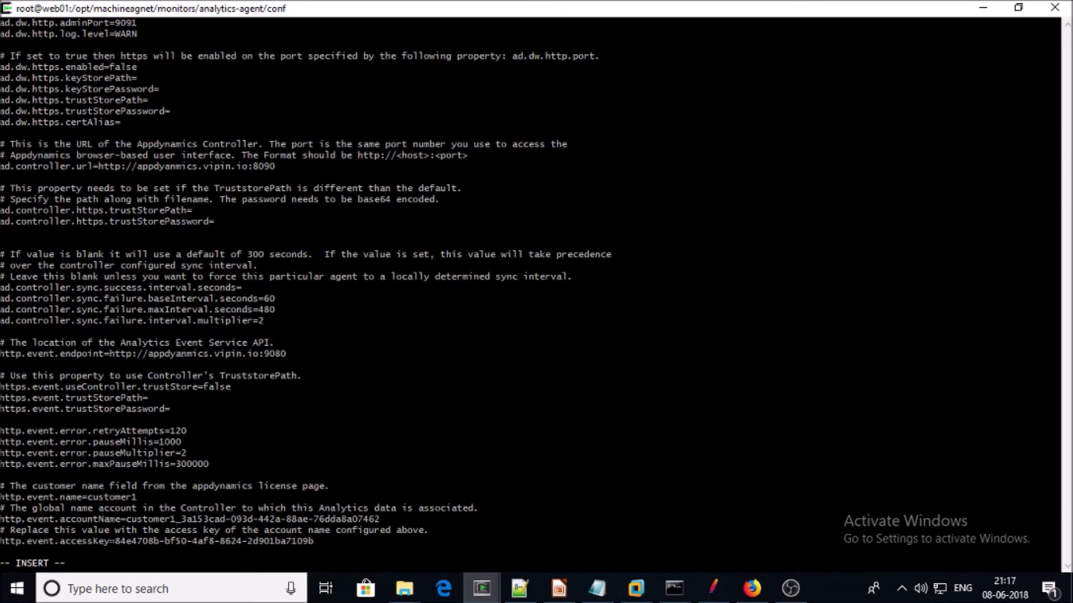
- Compare the license page's access key with the http.event.accessKey entry in the properties file
{"action": "mouse_move", "coordinate": [754, 596]}
{"action": "left_click", "coordinate": [753, 594]}
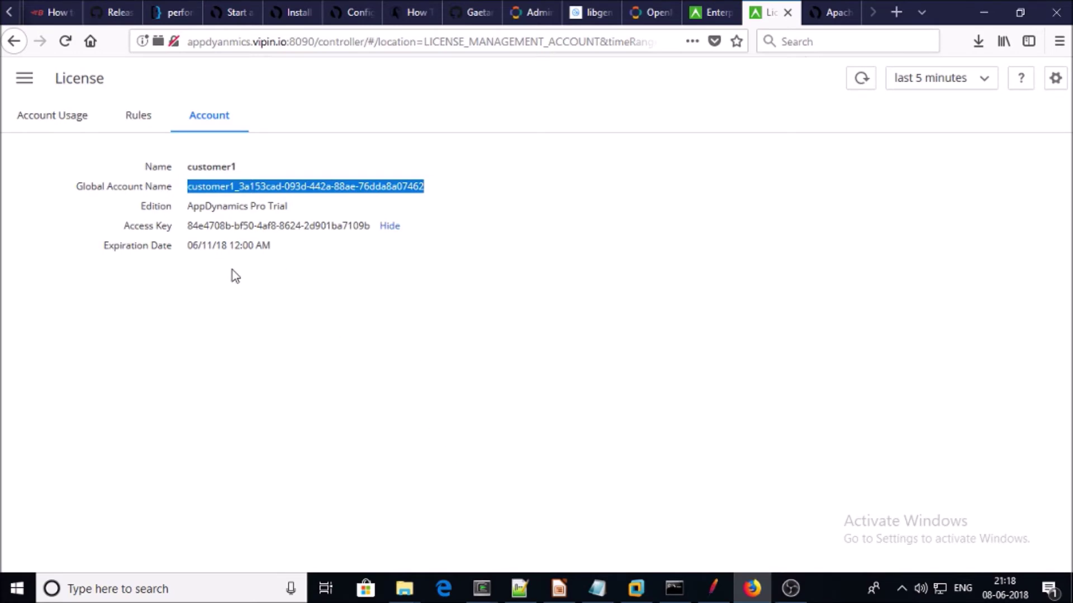
{"action": "mouse_move", "coordinate": [484, 599]}
{"action": "left_click", "coordinate": [394, 517]}
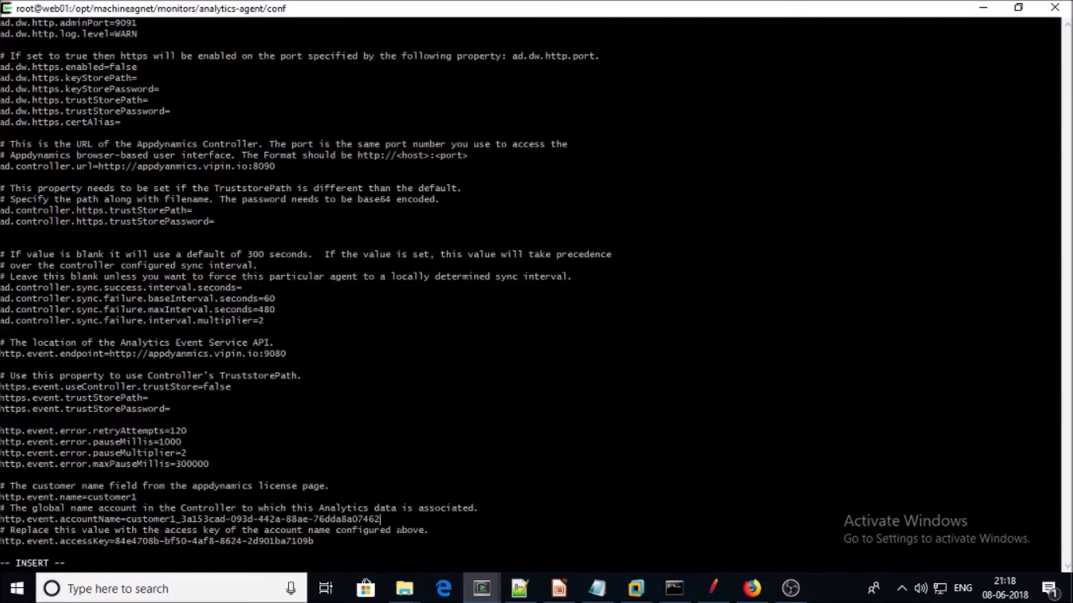
- Look through the remaining analytics agent properties, then save the file and quit vi
{"action": "key", "text": "Down"}
{"action": "key", "text": "Down"}
{"action": "key", "text": "Down"}
{"action": "key", "text": "Down"}
{"action": "key", "text": "Down"}
{"action": "key", "text": "Down"}
{"action": "key", "text": "Down"}
{"action": "key", "text": "Down"}
{"action": "key", "text": "Down"}
{"action": "key", "text": "Down"}
{"action": "key", "text": "Down"}
{"action": "key", "text": "Down"}
{"action": "key", "text": "Down"}
{"action": "key", "text": "Down"}
{"action": "key", "text": "Down"}
{"action": "key", "text": "Down"}
{"action": "key", "text": "Down"}
{"action": "key", "text": "Down"}
{"action": "key", "text": "Down"}
{"action": "key", "text": "Down"}
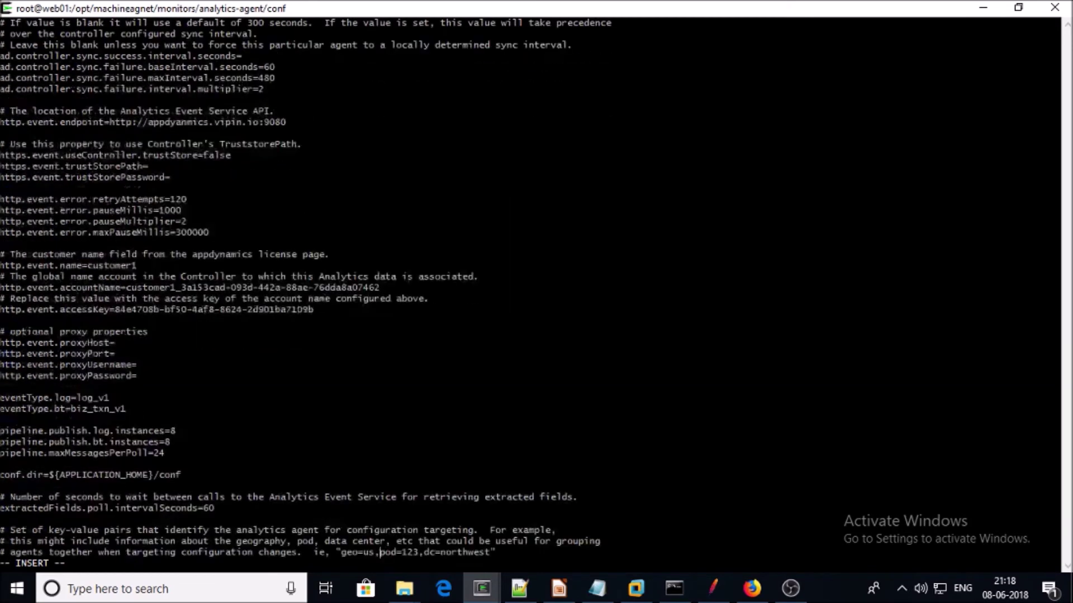
{"action": "key", "text": "Escape"}
{"action": "type", "text": ":wq"}
{"action": "key", "text": "Return"}
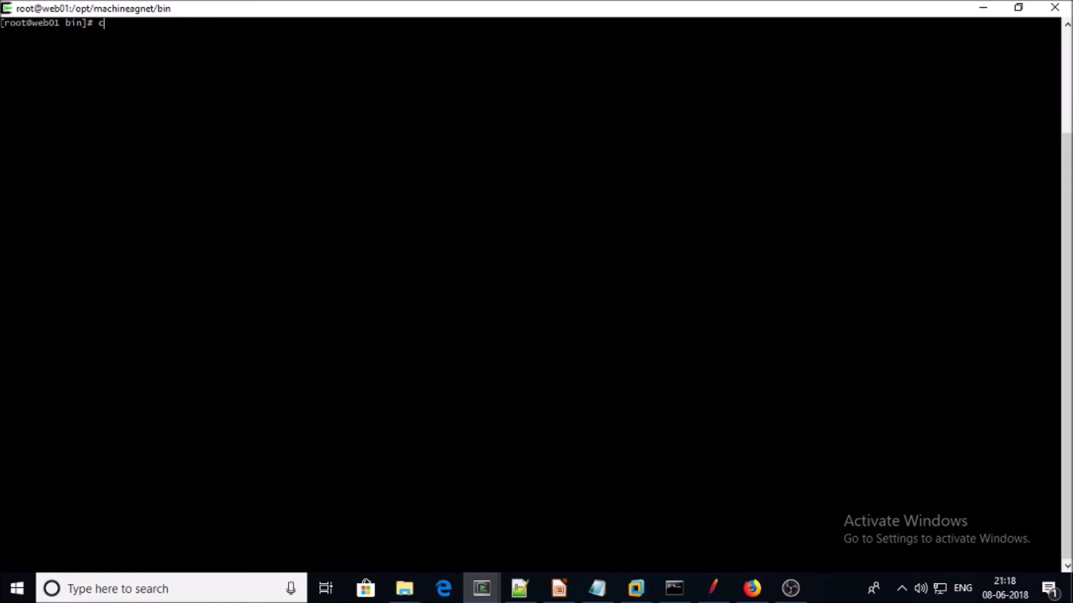
- Change to /opt/machineagnet/bin and start the agent with ./machine-agent
{"action": "right_click", "coordinate": [149, 93]}
{"action": "left_click", "coordinate": [177, 143]}
{"action": "key", "text": "Return"}
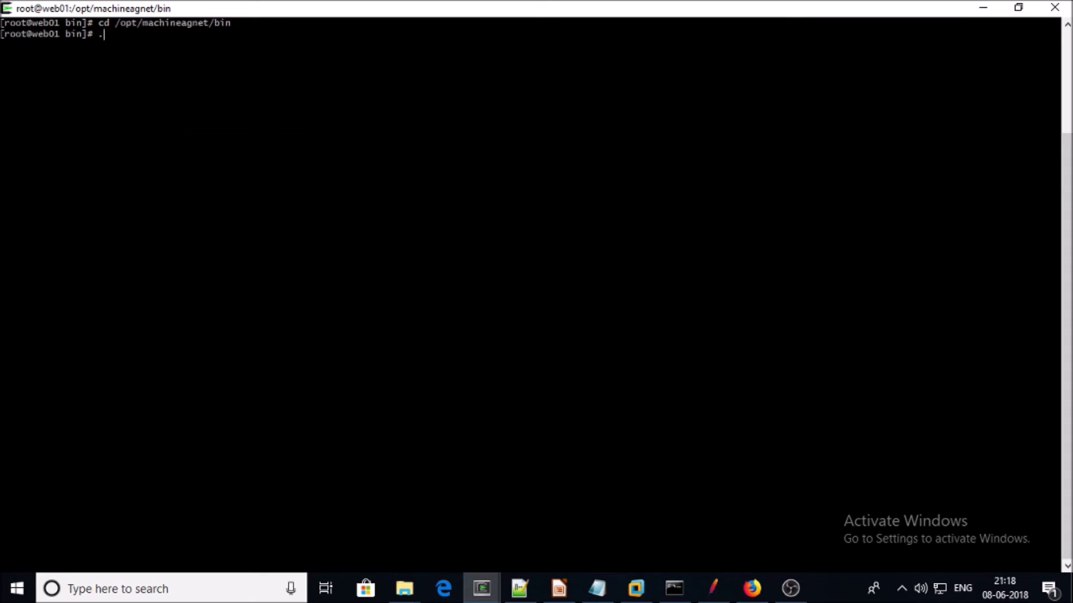
{"action": "type", "text": "./ma"}
{"action": "key", "text": "Tab"}
{"action": "key", "text": "Return"}
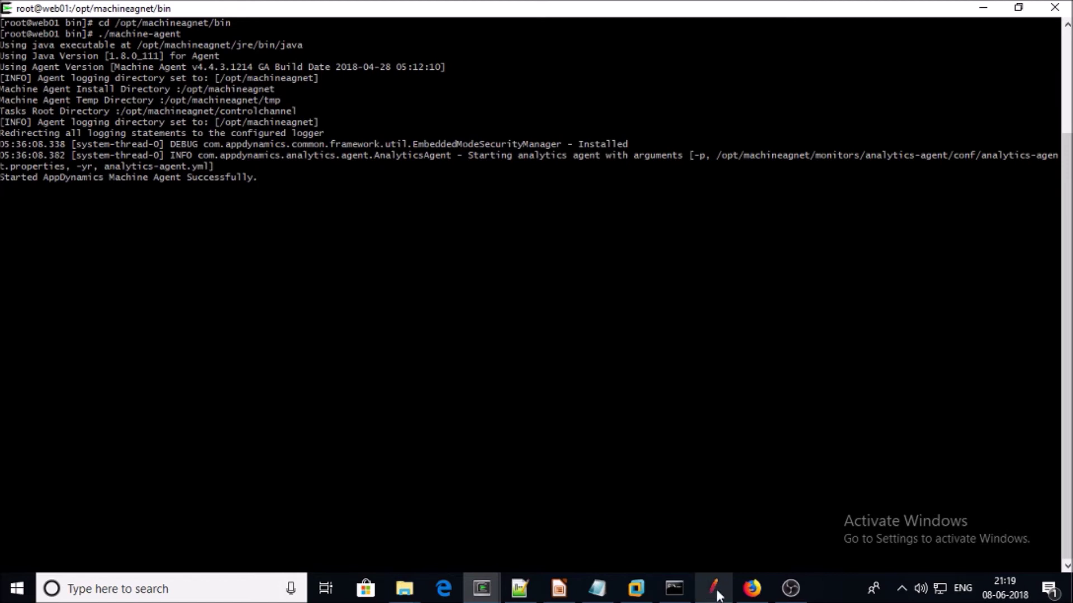
- Open the controller's home overview and check the applications and servers listed there
{"action": "left_click", "coordinate": [751, 588]}
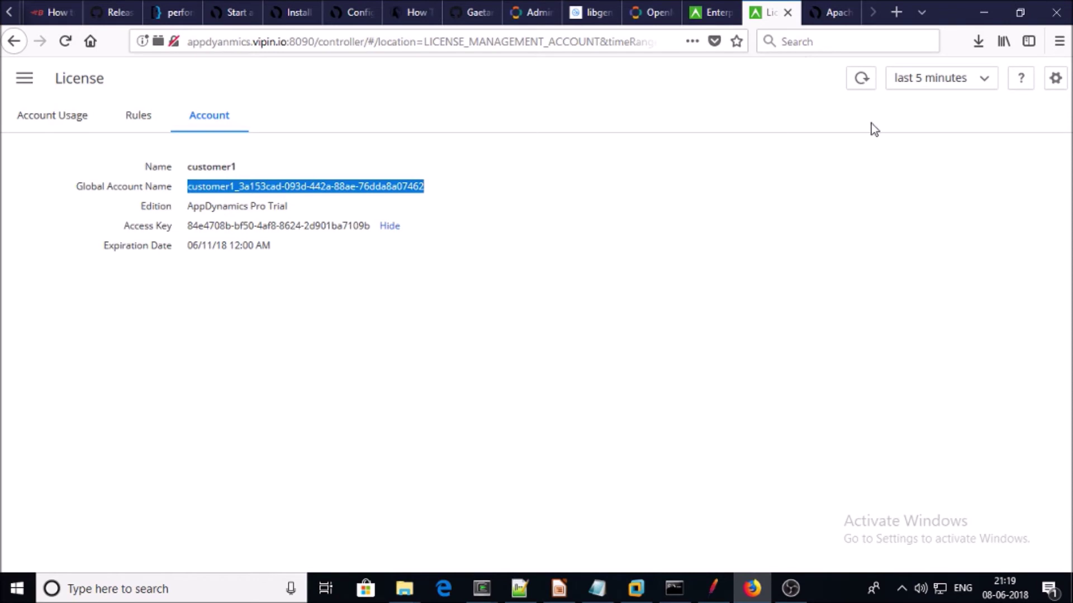
{"action": "left_click", "coordinate": [24, 79]}
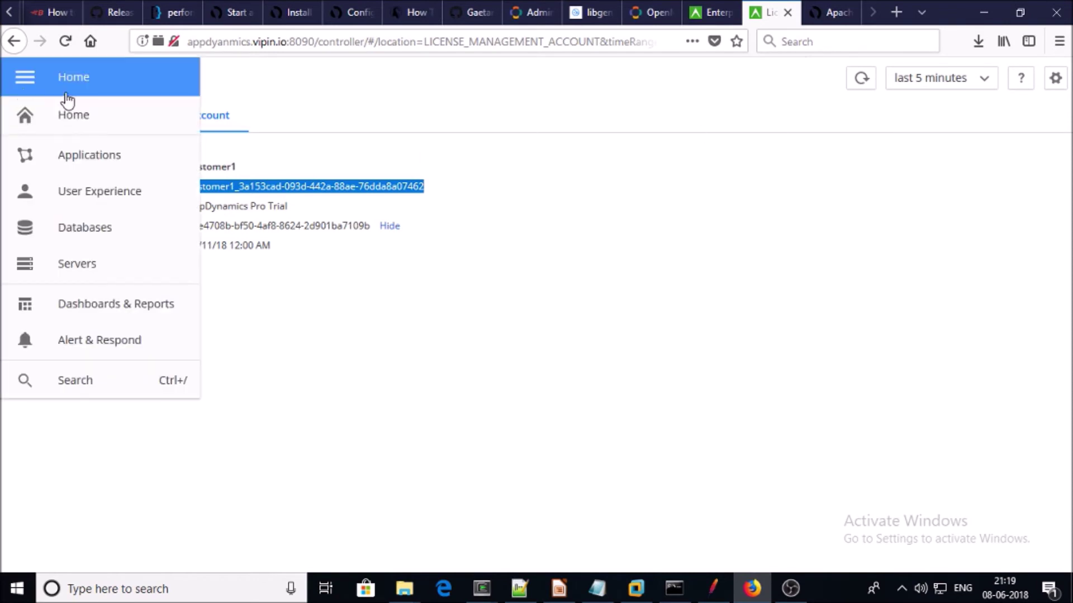
{"action": "left_click", "coordinate": [63, 124]}
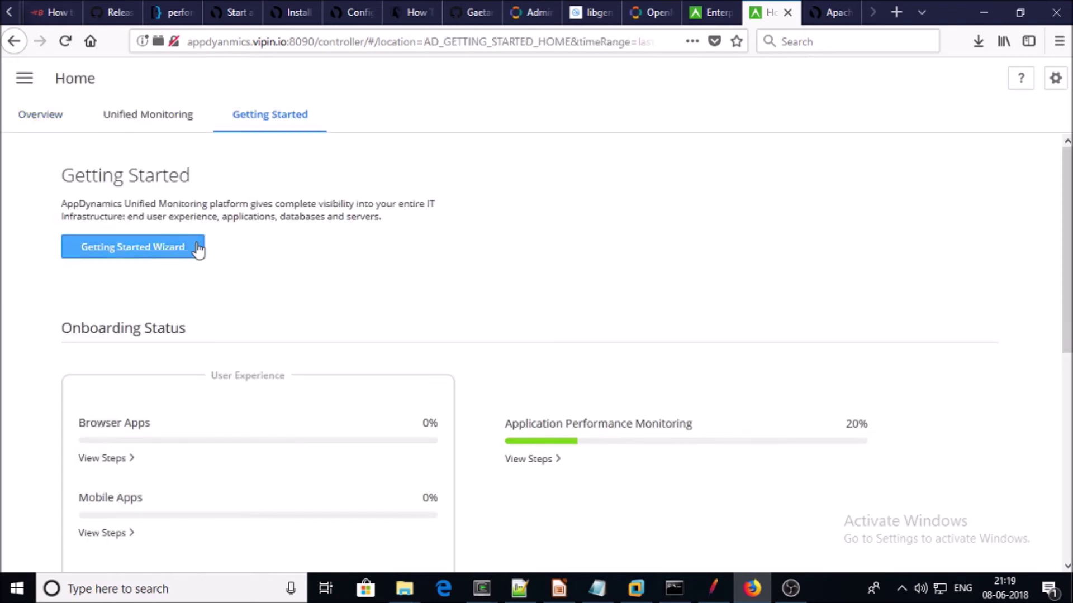
{"action": "scroll", "coordinate": [458, 319], "scroll_direction": "down", "scroll_amount": 6}
{"action": "scroll", "coordinate": [457, 313], "scroll_direction": "up", "scroll_amount": 6}
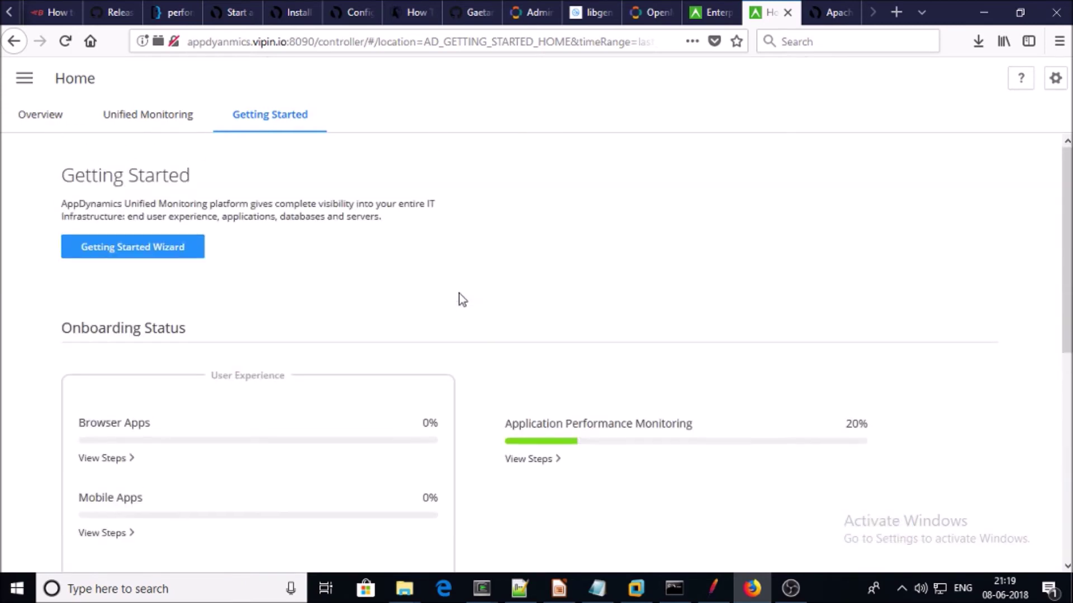
{"action": "left_click", "coordinate": [54, 134]}
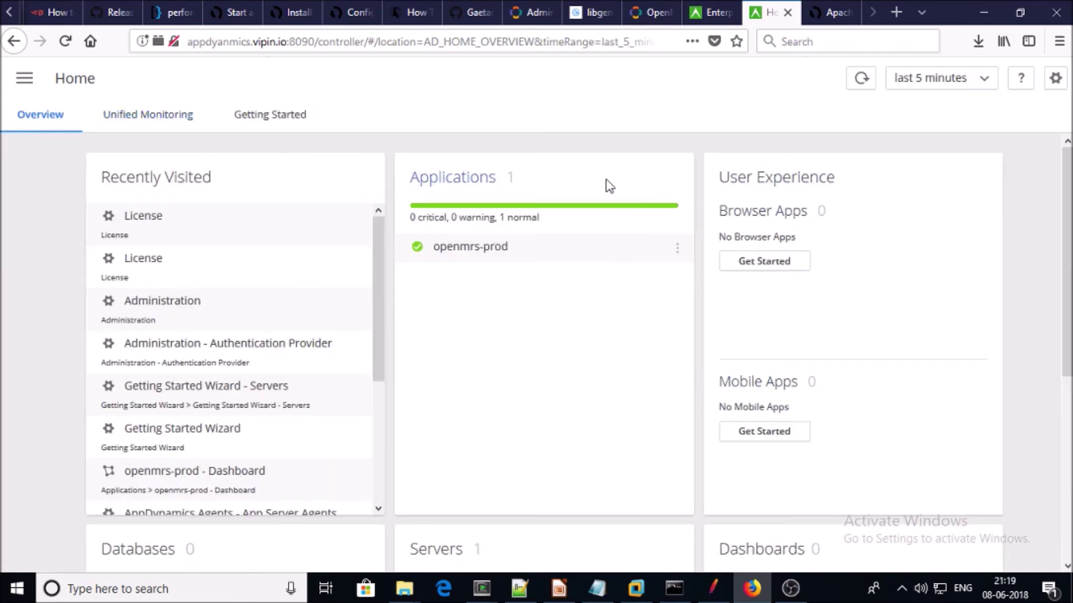
{"action": "scroll", "coordinate": [441, 196], "scroll_direction": "down", "scroll_amount": 5}
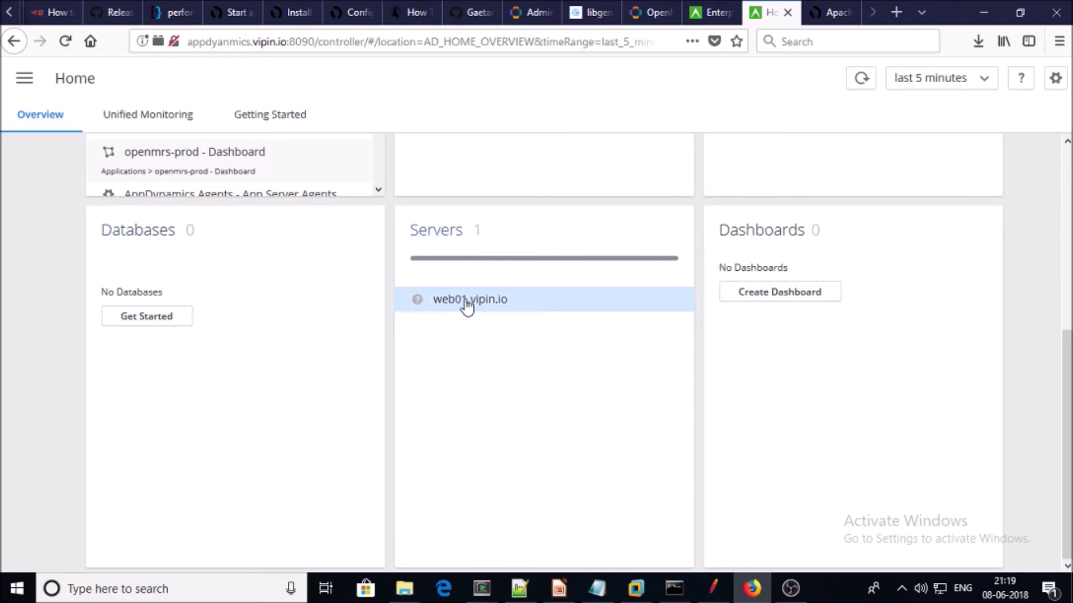
{"action": "scroll", "coordinate": [481, 335], "scroll_direction": "up", "scroll_amount": 5}
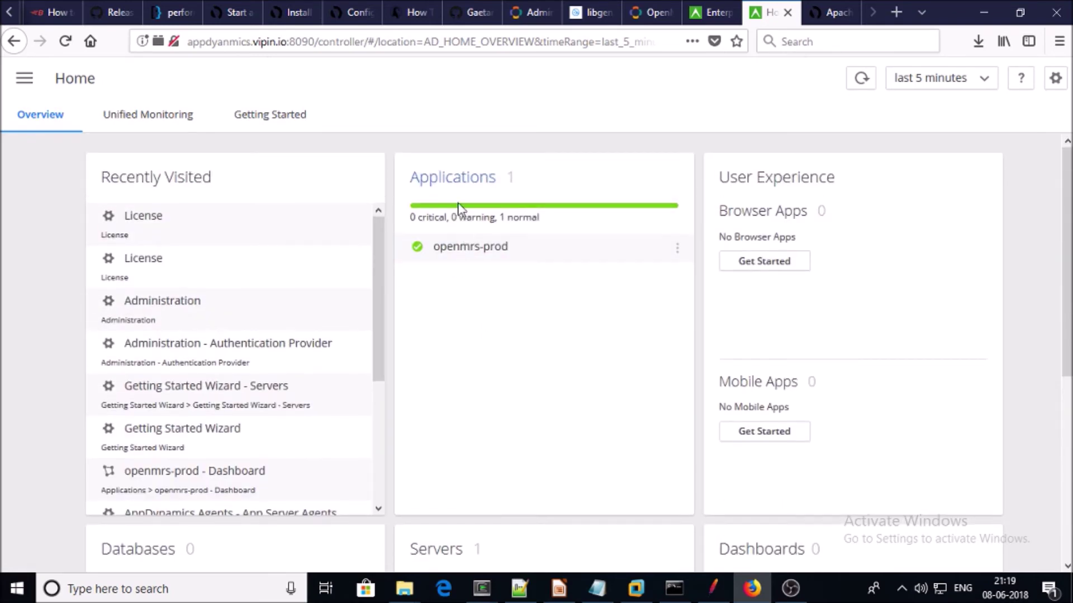
- Open the openmrs-prod application's tiers and nodes, expand application-server and view the web01.vipin.io node's server metrics
{"action": "left_click", "coordinate": [455, 243]}
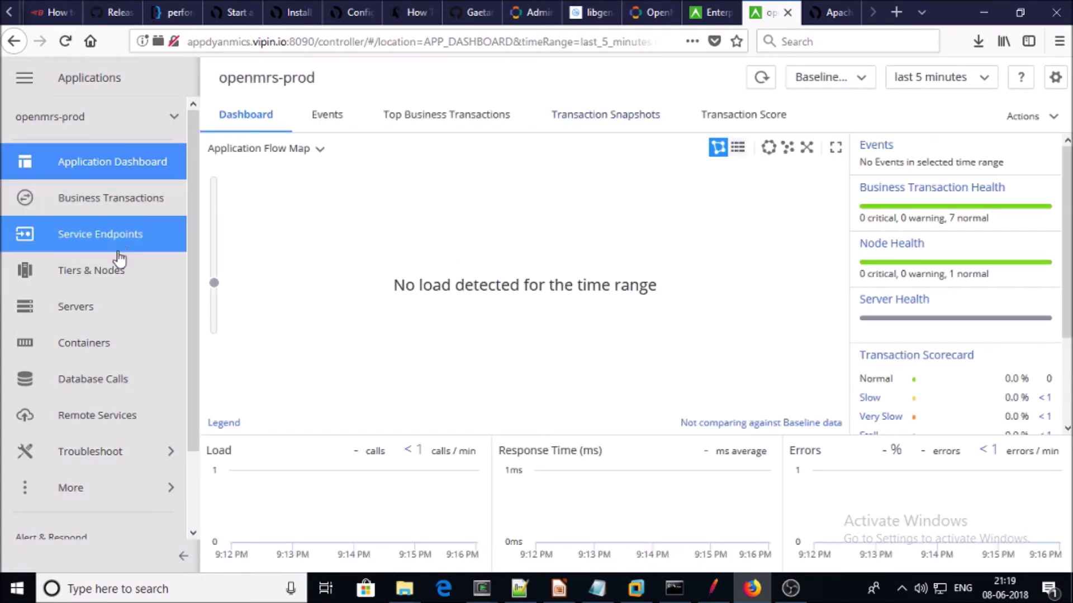
{"action": "left_click", "coordinate": [116, 272]}
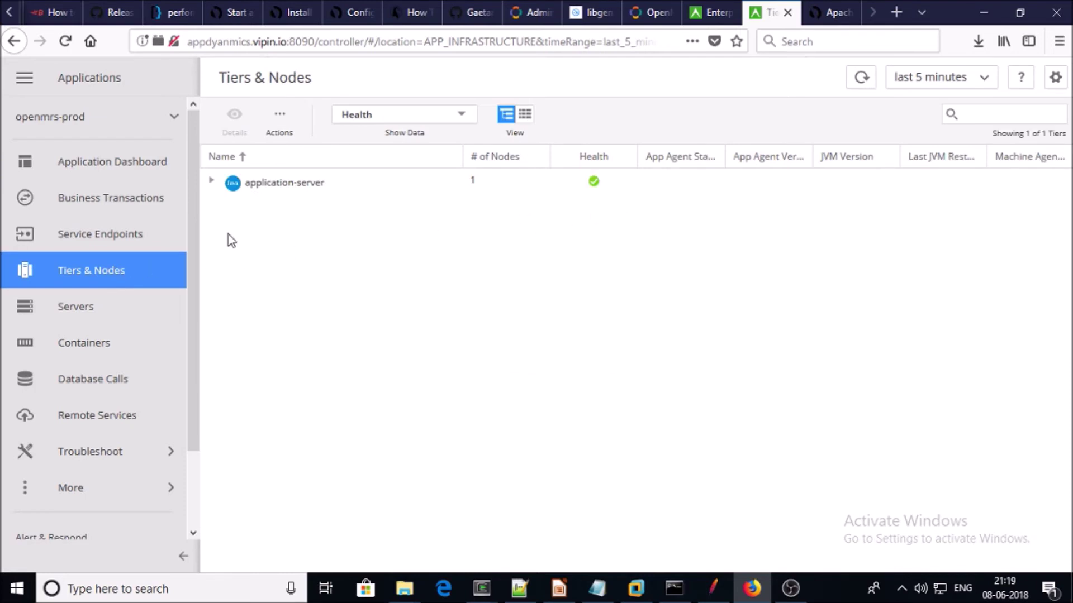
{"action": "left_click", "coordinate": [211, 181]}
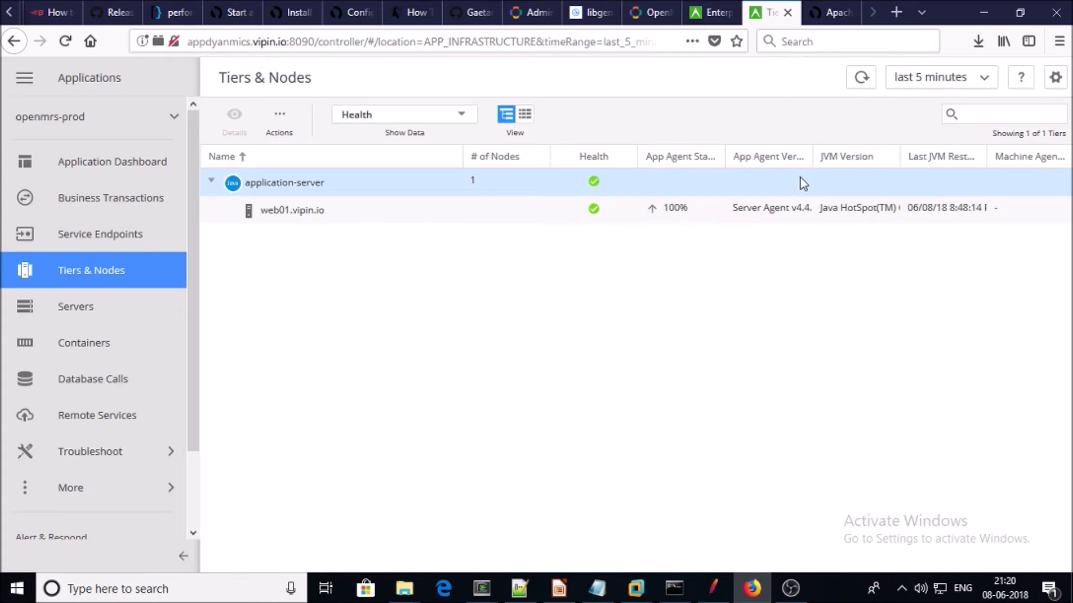
{"action": "double_click", "coordinate": [290, 212]}
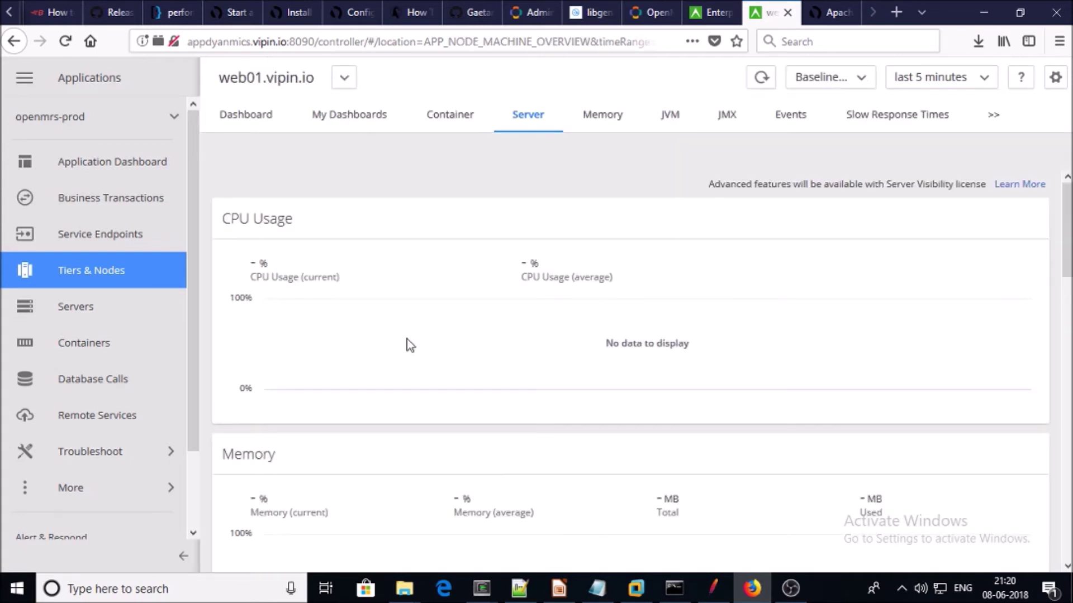
- Refresh the web01.vipin.io node's server metrics and look through the CPU, memory, disk and network charts
{"action": "left_click", "coordinate": [761, 80]}
{"action": "scroll", "coordinate": [579, 337], "scroll_direction": "down", "scroll_amount": 3}
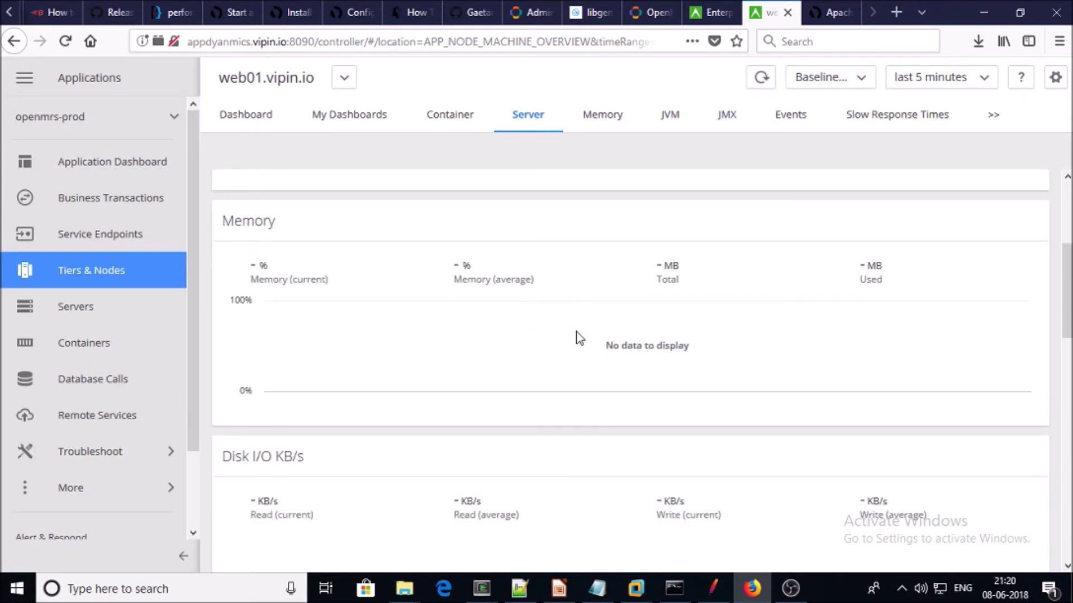
{"action": "scroll", "coordinate": [579, 337], "scroll_direction": "down", "scroll_amount": 15}
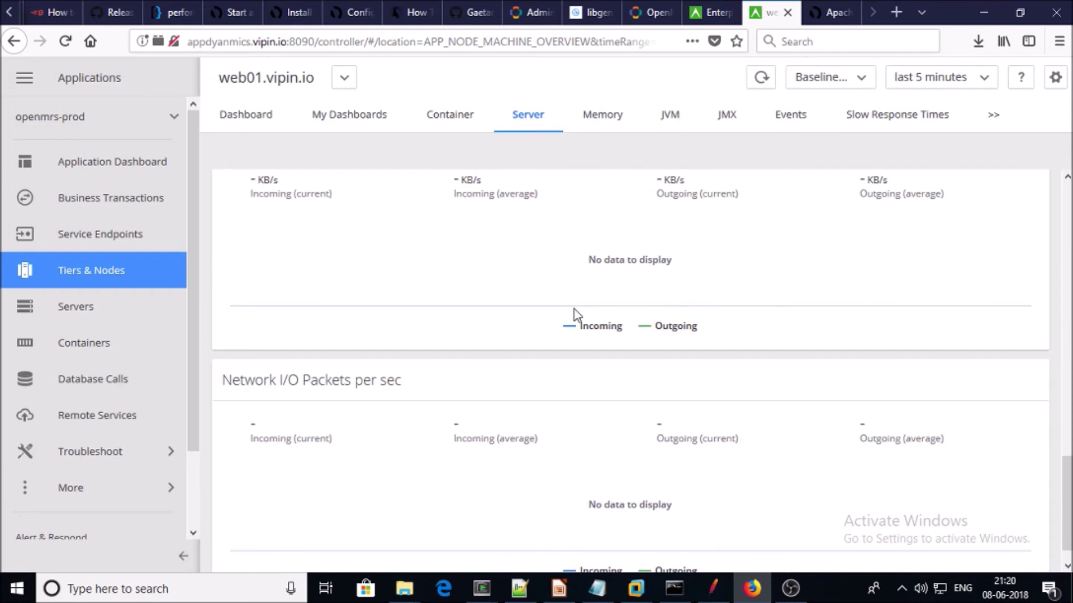
{"action": "scroll", "coordinate": [574, 310], "scroll_direction": "up", "scroll_amount": 10}
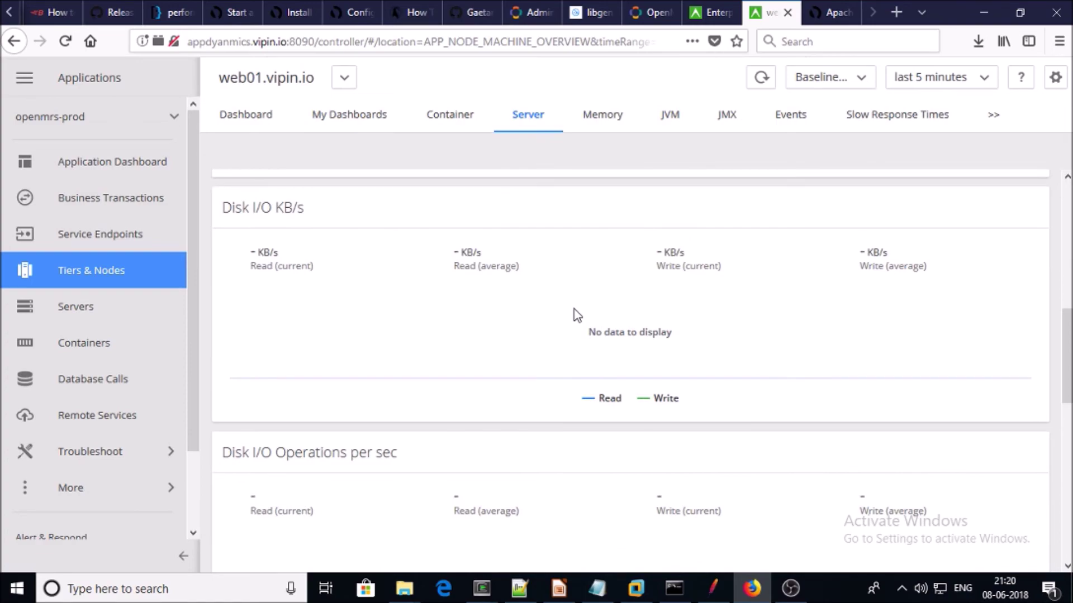
{"action": "scroll", "coordinate": [574, 309], "scroll_direction": "up", "scroll_amount": 4}
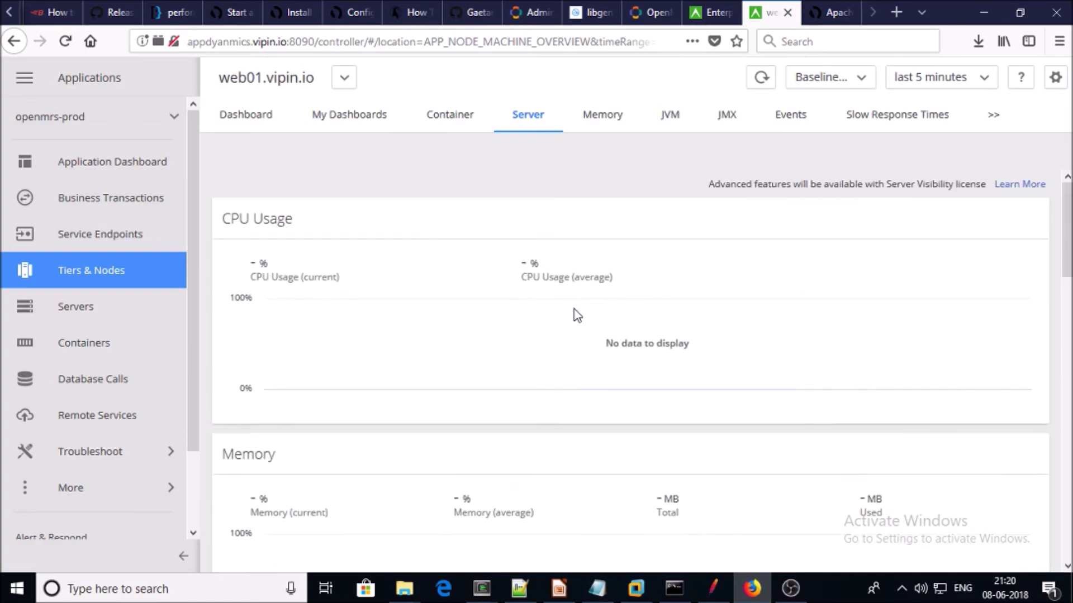
- Switch to JMeter, check the Openmrs thread group, clear the Aggregate Report and start the load test
{"action": "left_click", "coordinate": [713, 588]}
{"action": "double_click", "coordinate": [432, 88]}
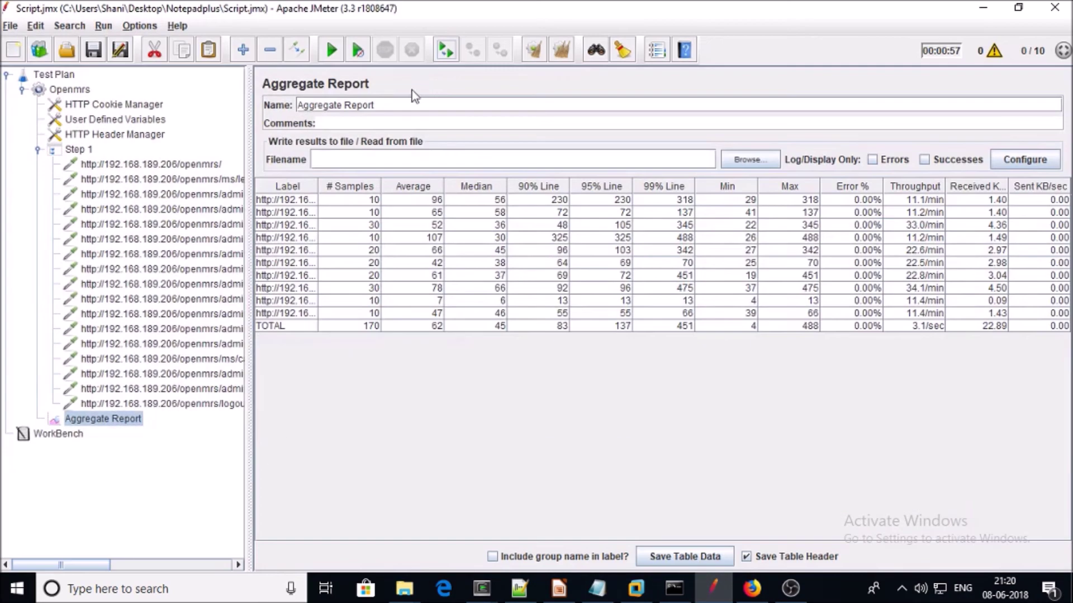
{"action": "left_click", "coordinate": [64, 90]}
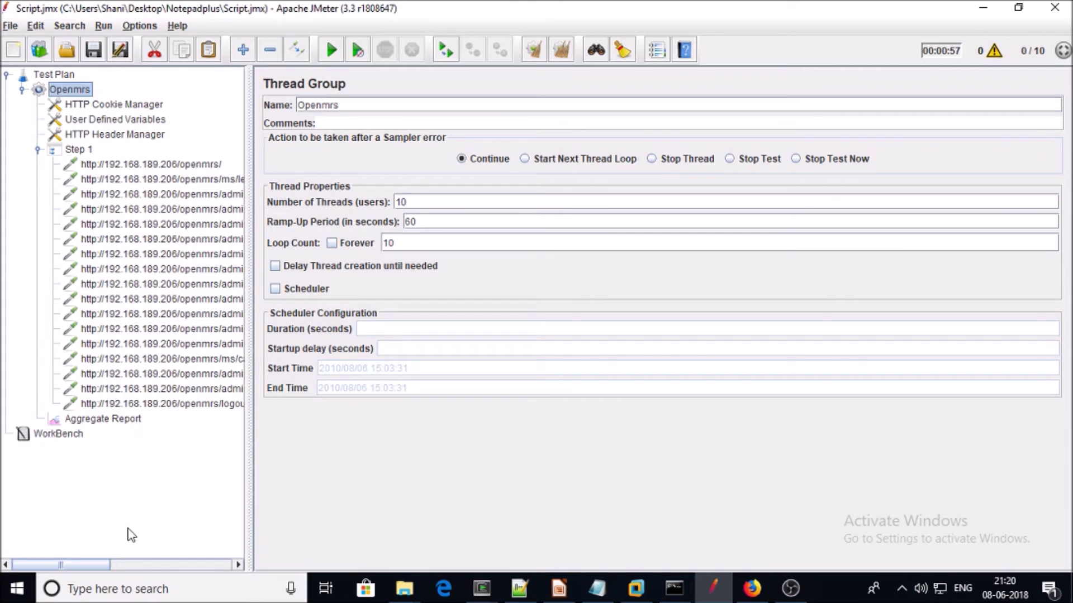
{"action": "left_click", "coordinate": [100, 422]}
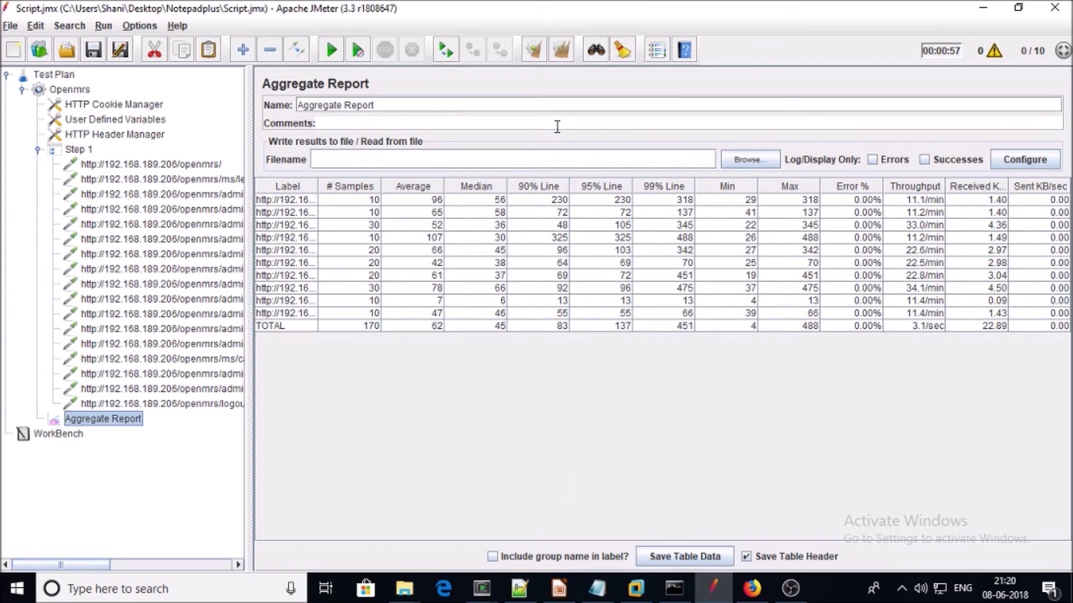
{"action": "left_click", "coordinate": [571, 57]}
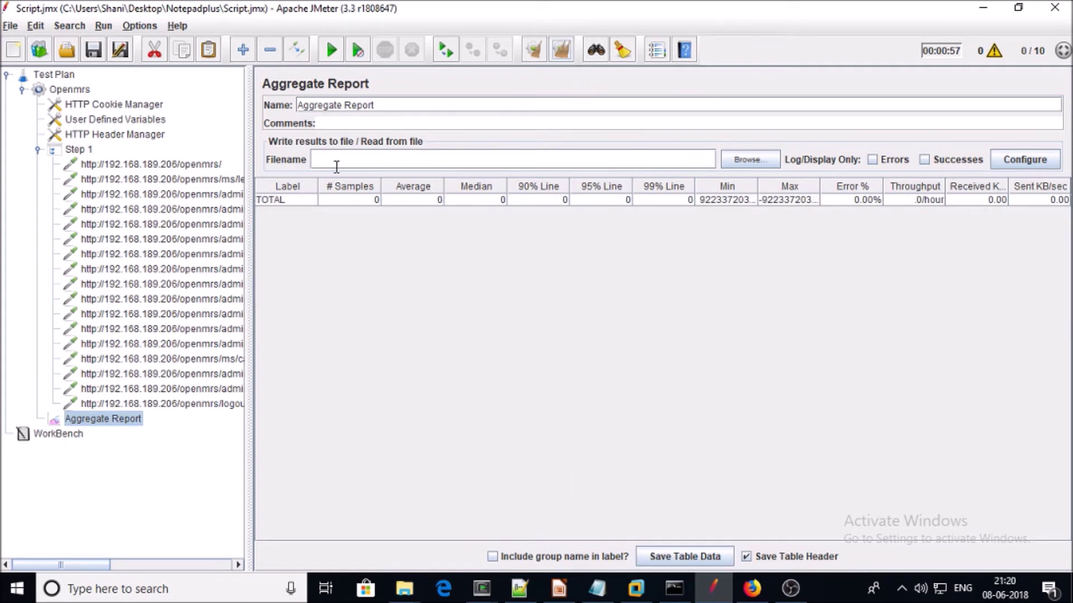
{"action": "left_click", "coordinate": [332, 52]}
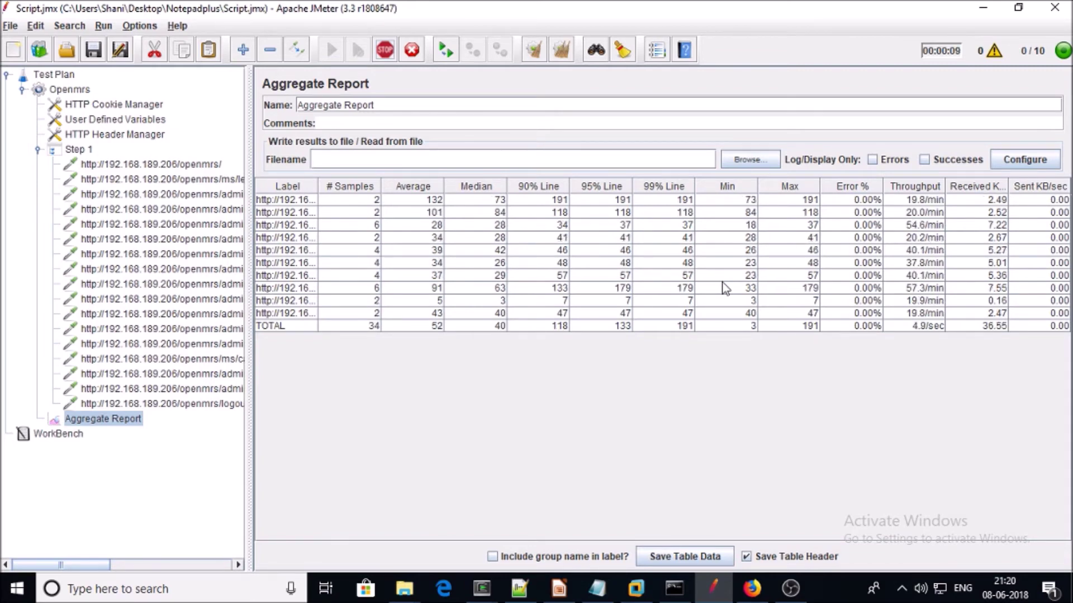
- Switch back to the AppDynamics controller in Firefox, refresh web01.vipin.io's server metrics repeatedly and check the charts for load data
{"action": "left_click", "coordinate": [751, 588]}
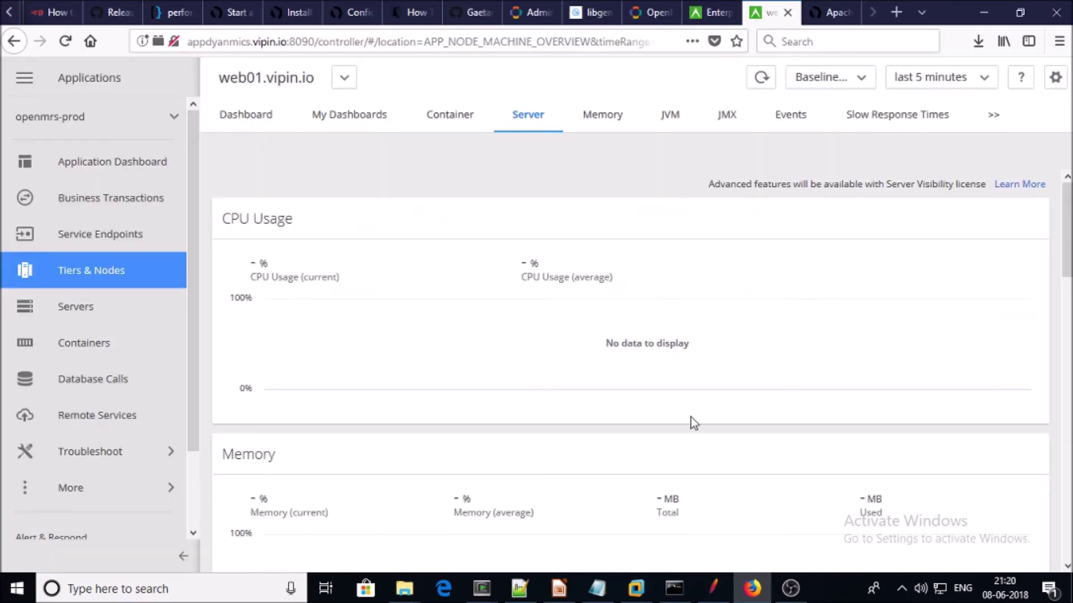
{"action": "left_click", "coordinate": [761, 80]}
{"action": "scroll", "coordinate": [779, 324], "scroll_direction": "down", "scroll_amount": 10}
{"action": "scroll", "coordinate": [779, 322], "scroll_direction": "down", "scroll_amount": 3}
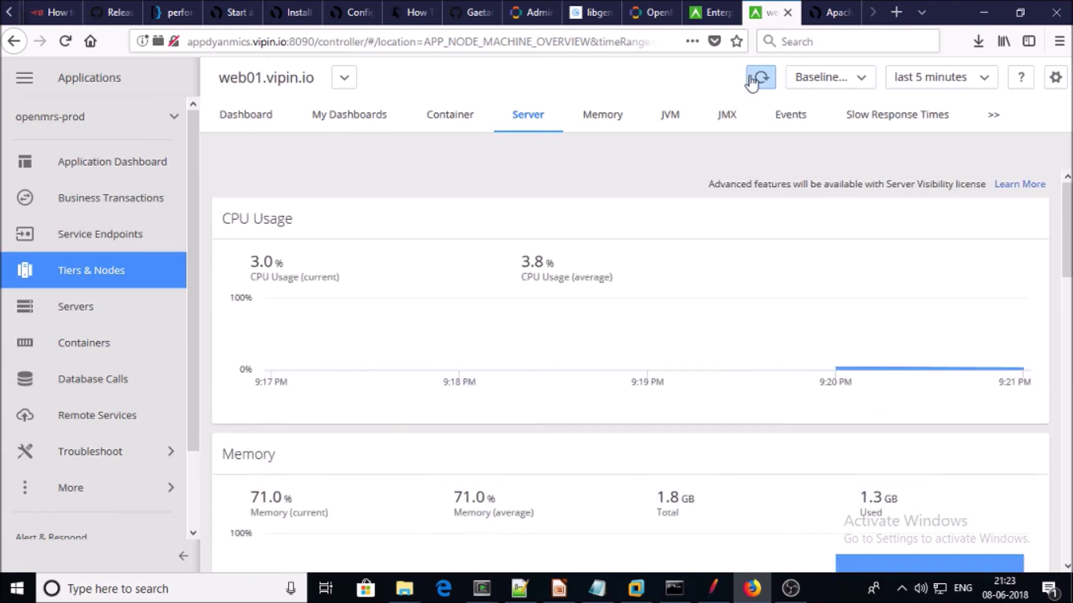
{"action": "left_click", "coordinate": [755, 79]}
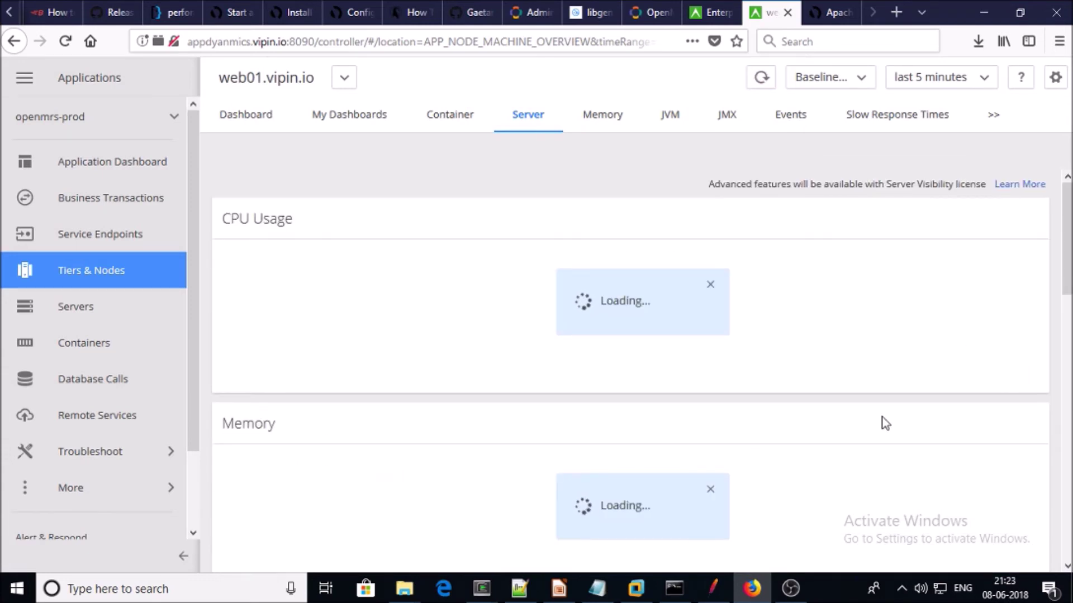
{"action": "scroll", "coordinate": [885, 420], "scroll_direction": "down", "scroll_amount": 15}
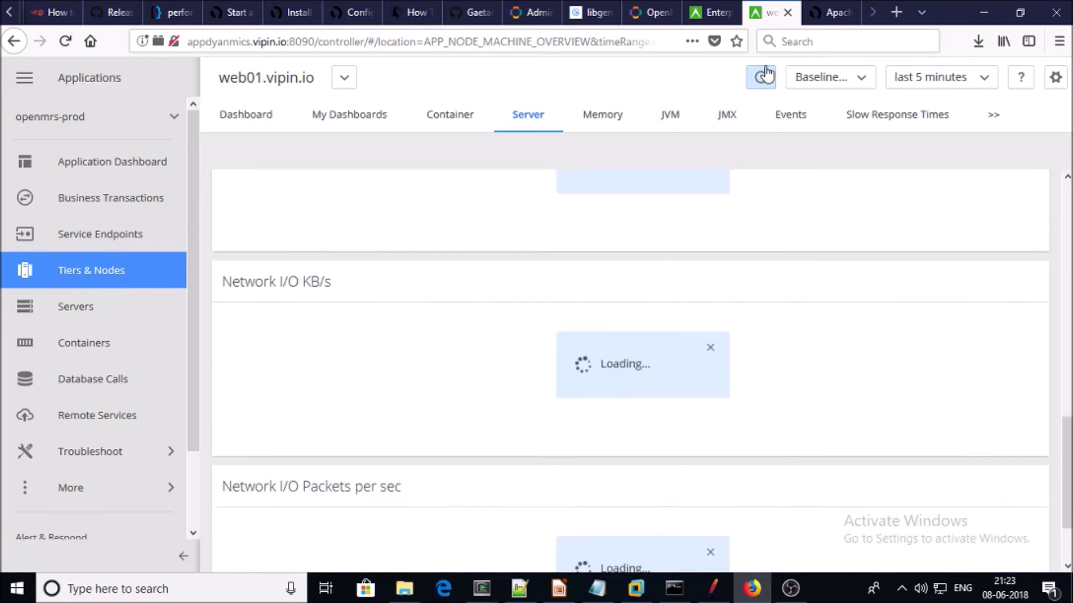
{"action": "scroll", "coordinate": [904, 413], "scroll_direction": "up", "scroll_amount": 10}
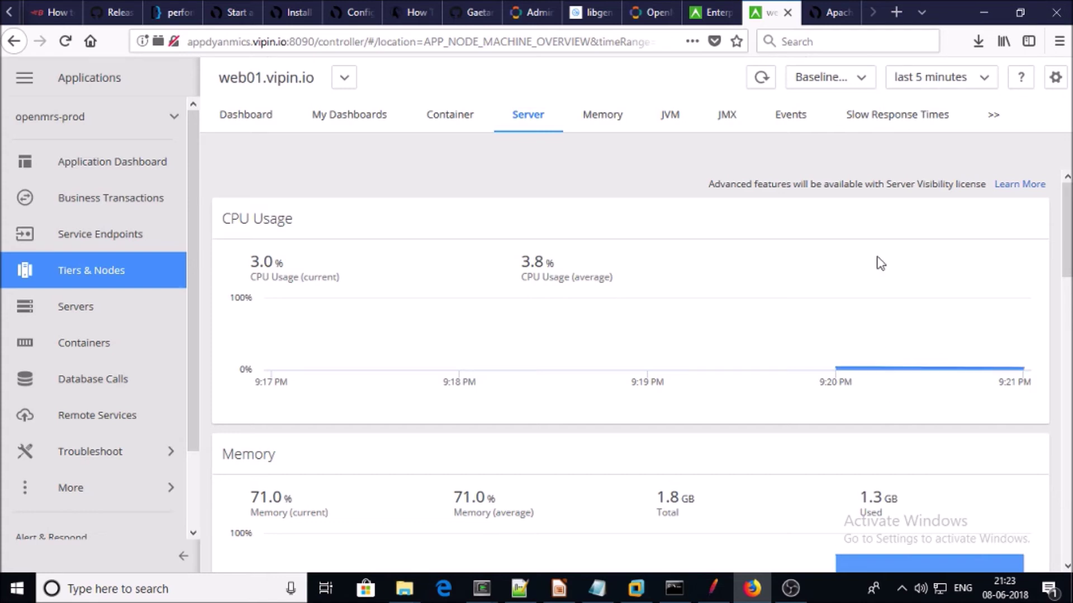
{"action": "left_click", "coordinate": [761, 77]}
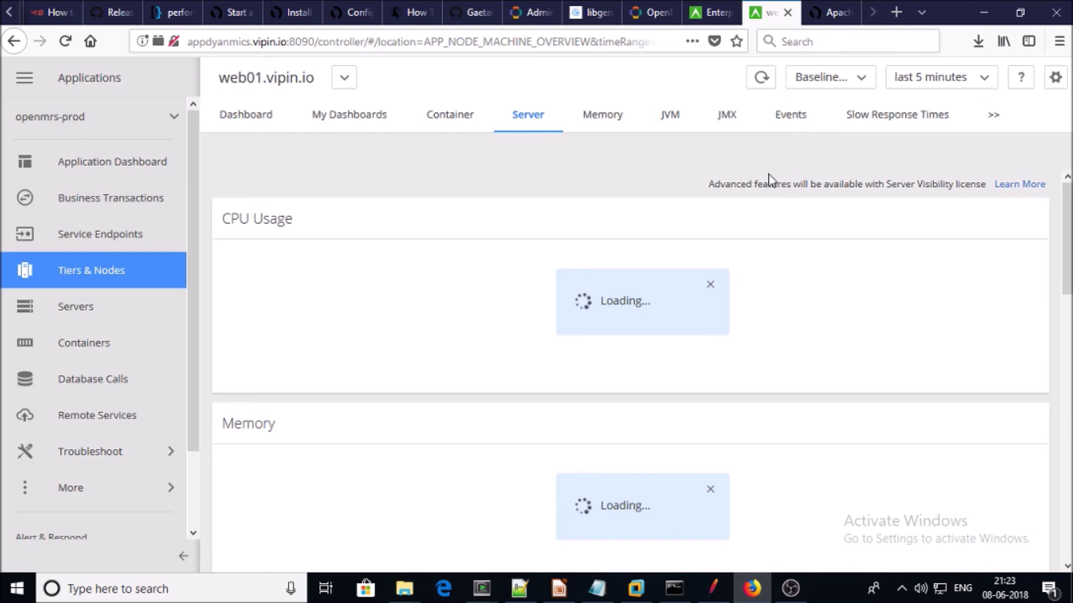
{"action": "scroll", "coordinate": [780, 234], "scroll_direction": "down", "scroll_amount": 12}
{"action": "scroll", "coordinate": [779, 237], "scroll_direction": "up", "scroll_amount": 12}
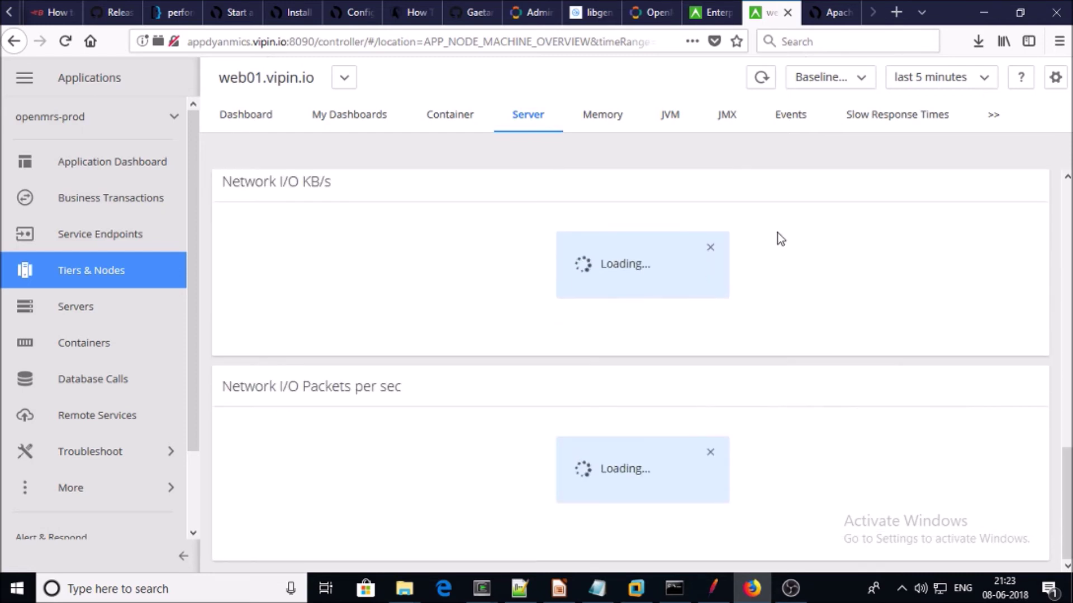
- View the openmrs-prod application dashboard, then reopen the web01.vipin.io node from its tiers and nodes and examine its server charts
{"action": "left_click", "coordinate": [137, 170]}
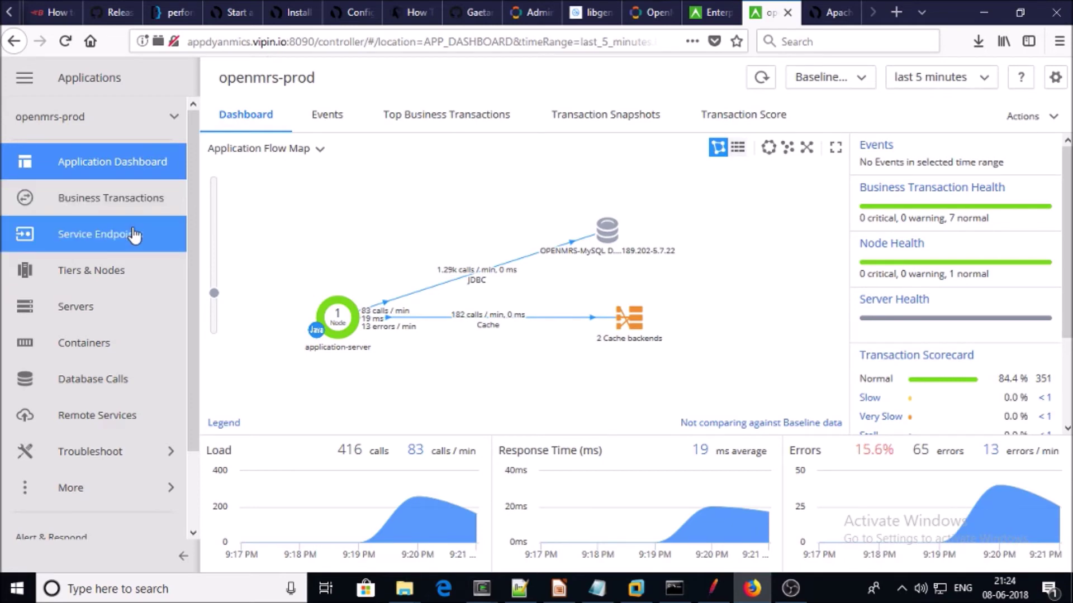
{"action": "left_click", "coordinate": [129, 271]}
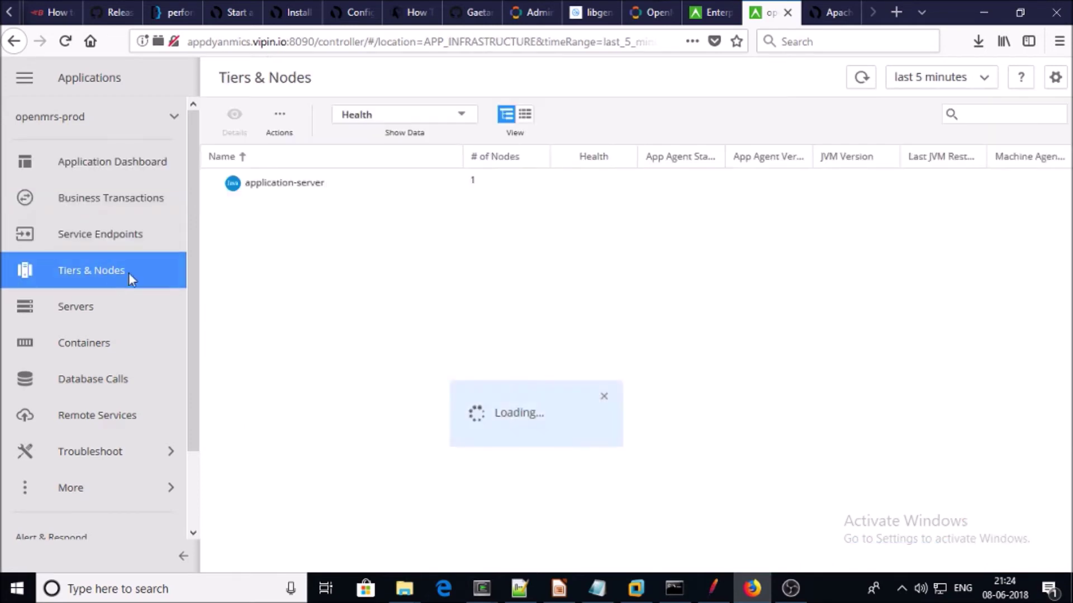
{"action": "double_click", "coordinate": [283, 211]}
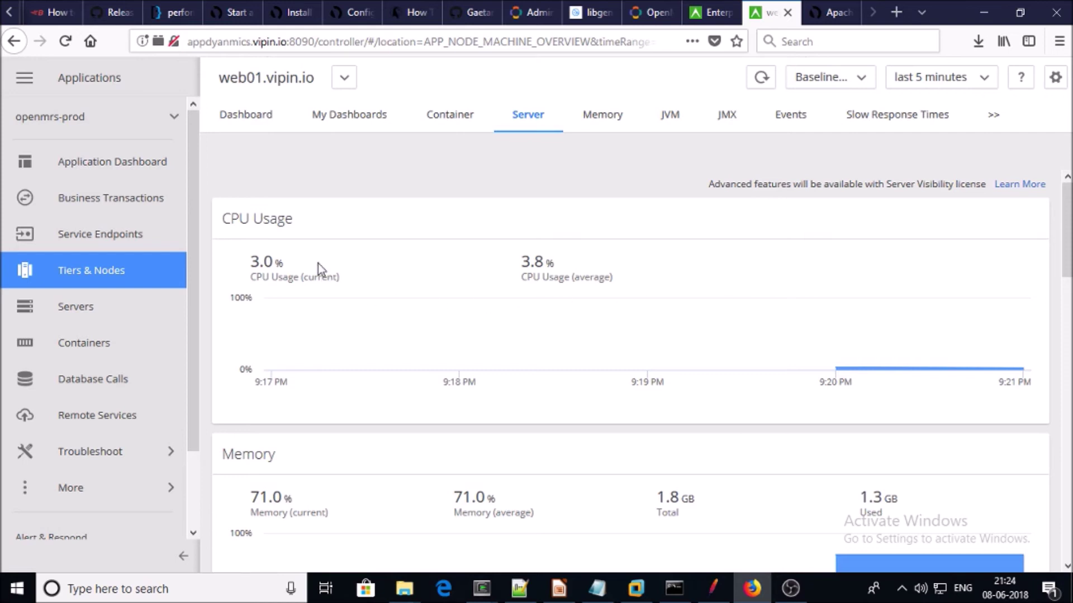
{"action": "scroll", "coordinate": [317, 263], "scroll_direction": "down", "scroll_amount": 3}
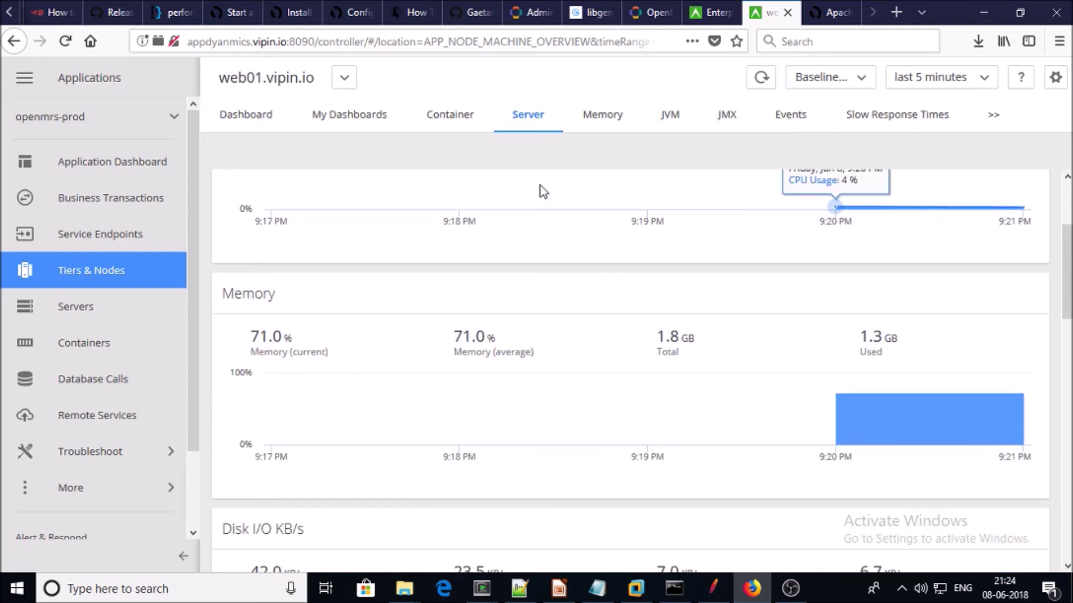
{"action": "scroll", "coordinate": [290, 306], "scroll_direction": "down", "scroll_amount": 6}
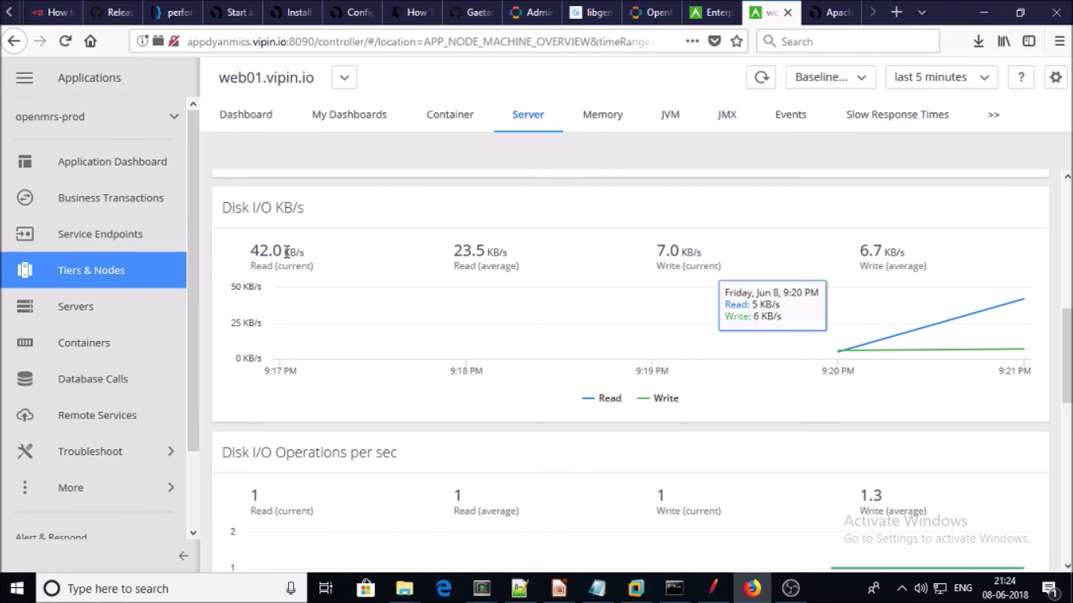
{"action": "scroll", "coordinate": [322, 313], "scroll_direction": "down", "scroll_amount": 4}
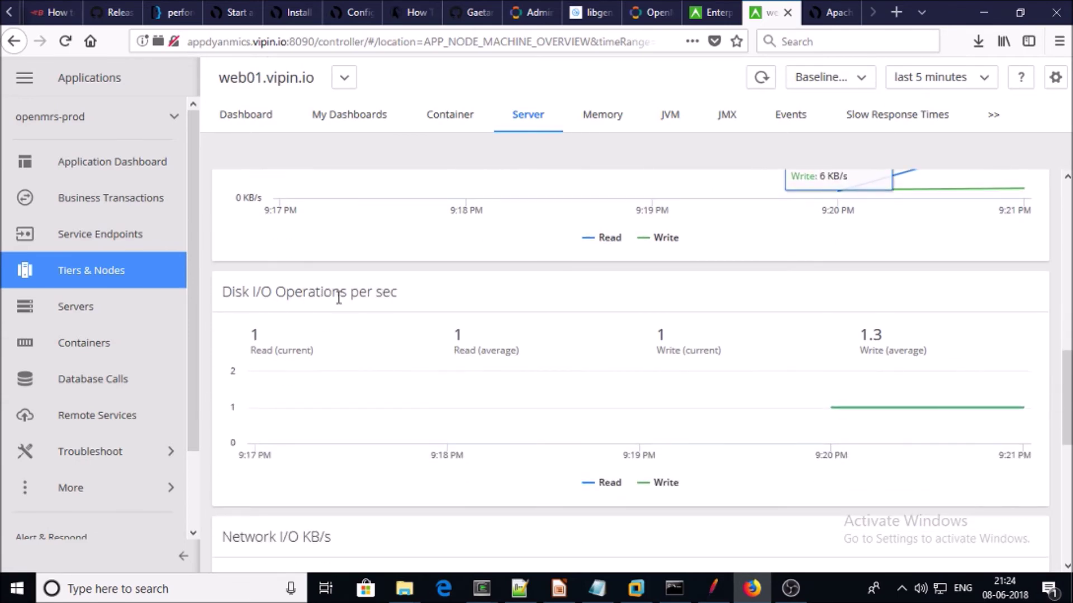
{"action": "scroll", "coordinate": [432, 308], "scroll_direction": "down", "scroll_amount": 7}
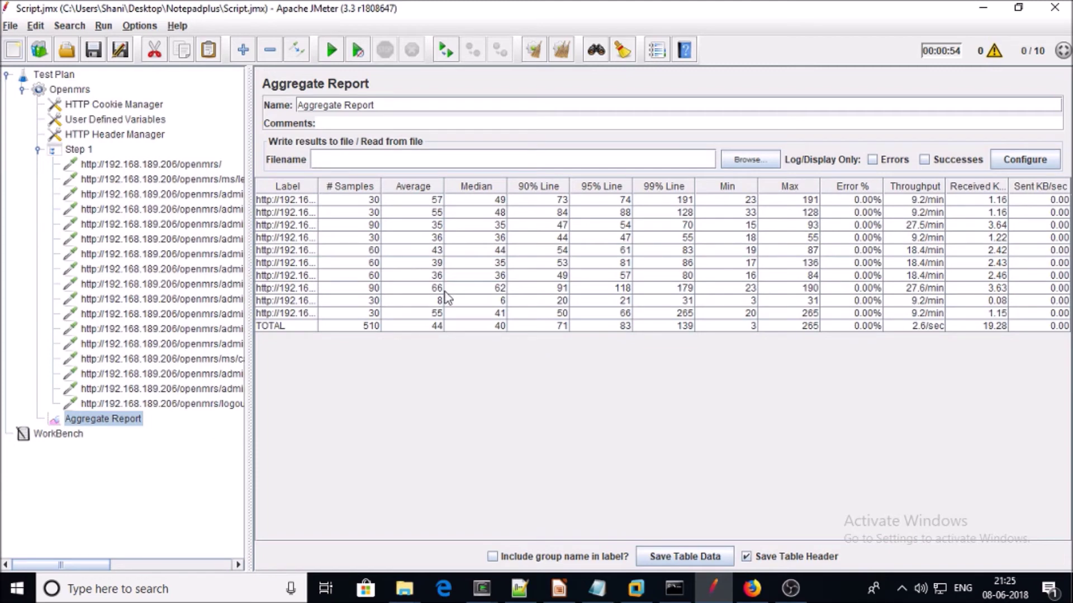
- In JMeter, set the Openmrs thread group to 50 users with a ramp-up period of 300 seconds
{"action": "left_click", "coordinate": [66, 91]}
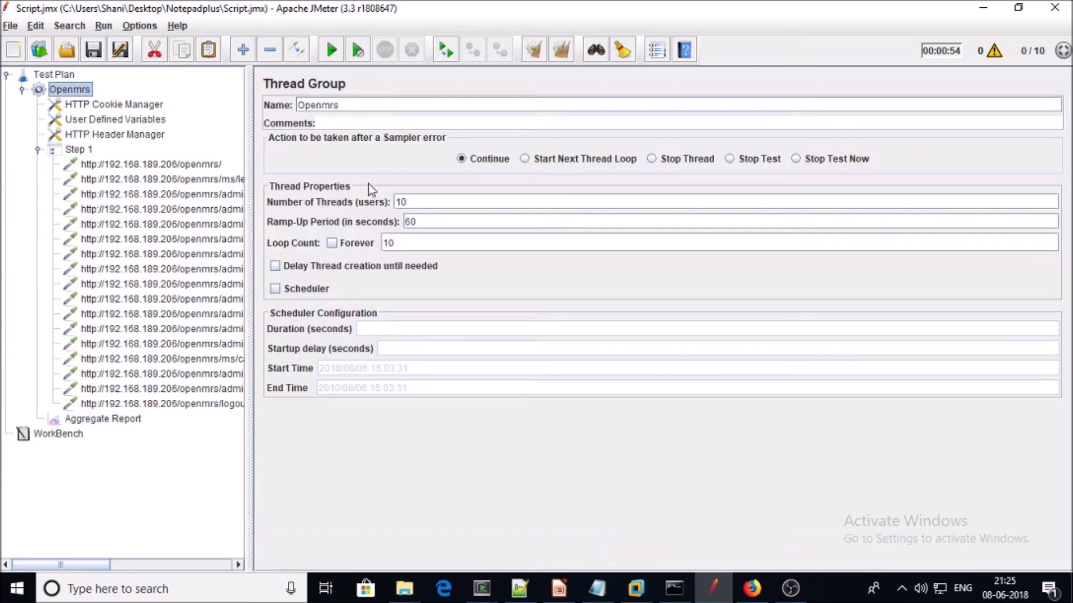
{"action": "left_click", "coordinate": [425, 198]}
{"action": "key", "text": "BackSpace"}
{"action": "type", "text": "50"}
{"action": "double_click", "coordinate": [418, 220]}
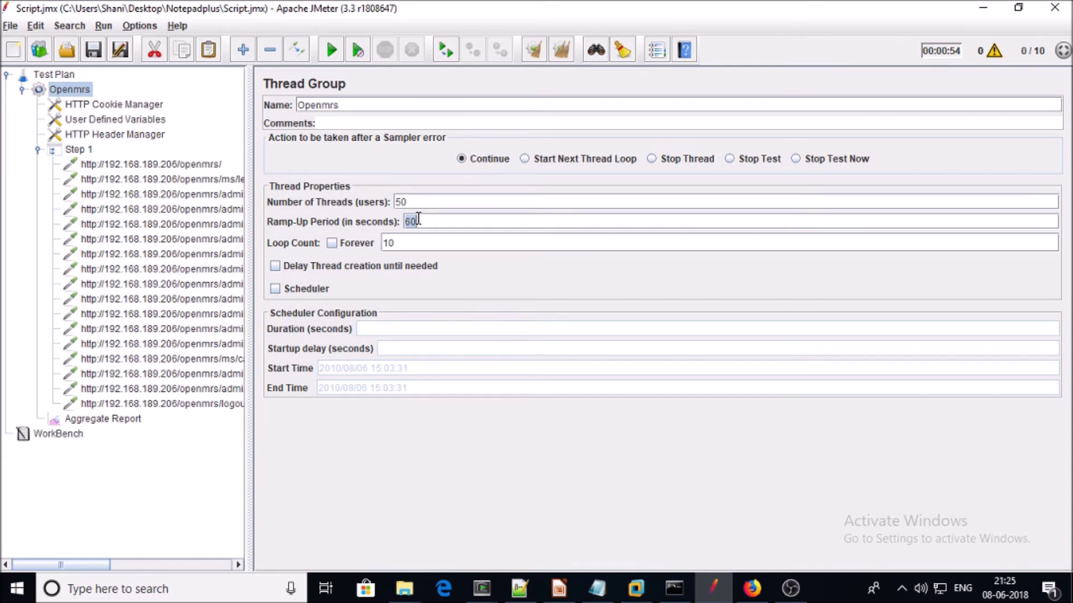
{"action": "type", "text": "300"}
- Clear the previous results from the Aggregate Report and start the load test with the new thread settings
{"action": "left_click", "coordinate": [95, 423]}
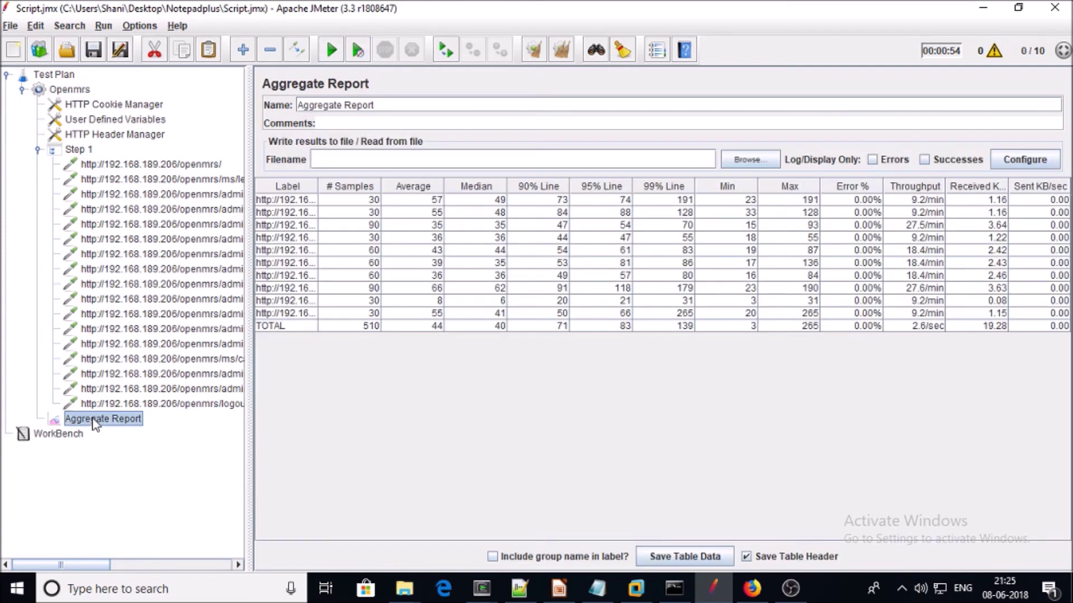
{"action": "left_click", "coordinate": [561, 52]}
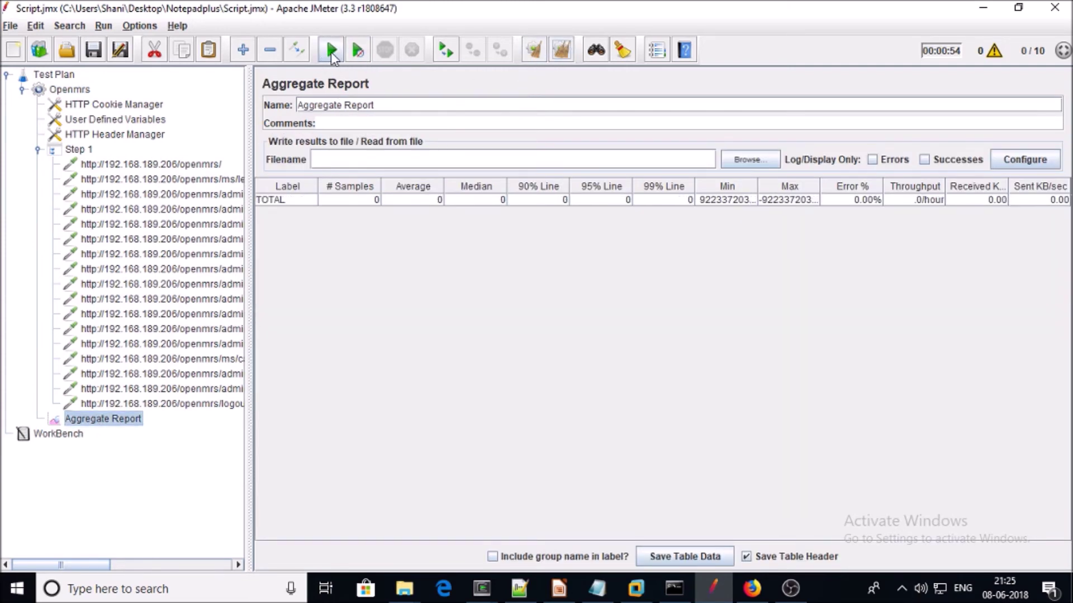
{"action": "left_click", "coordinate": [332, 52]}
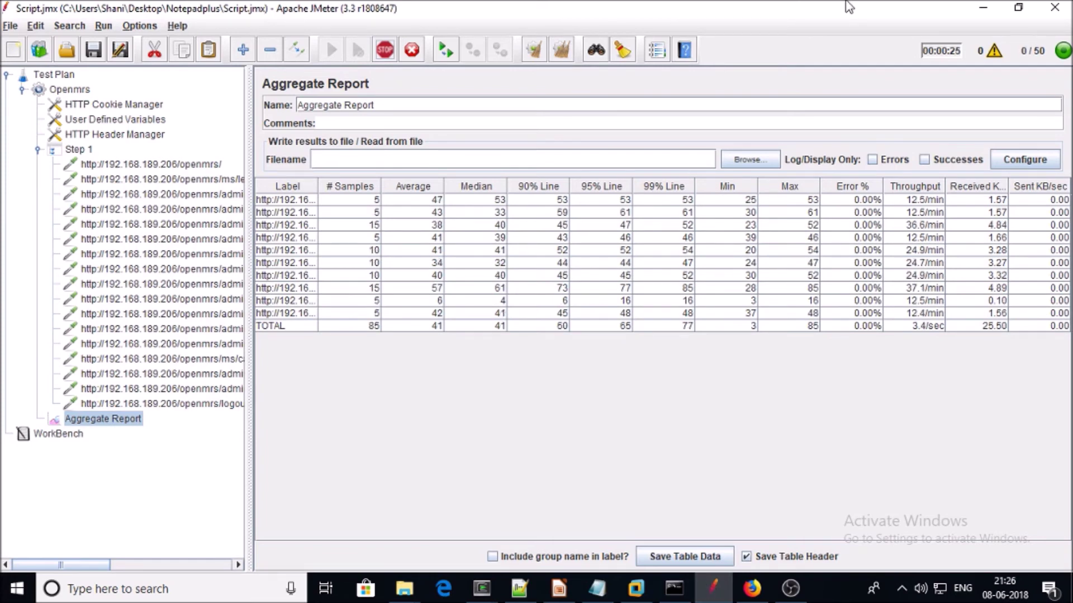
- Return to the AppDynamics controller and review web01.vipin.io's disk, network and memory charts
{"action": "left_click", "coordinate": [976, 12]}
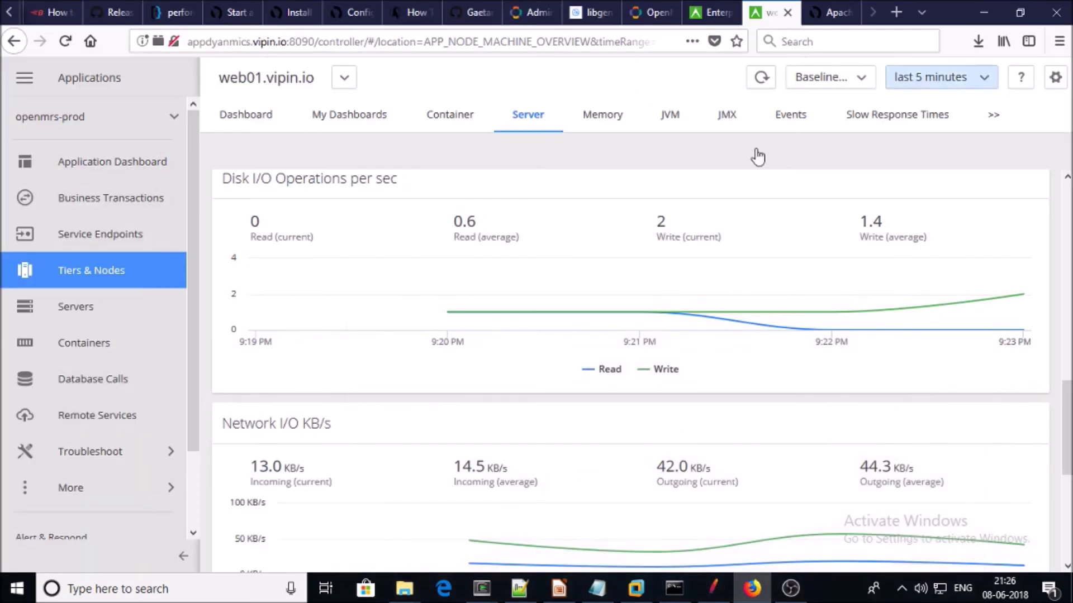
{"action": "scroll", "coordinate": [299, 290], "scroll_direction": "up", "scroll_amount": 4}
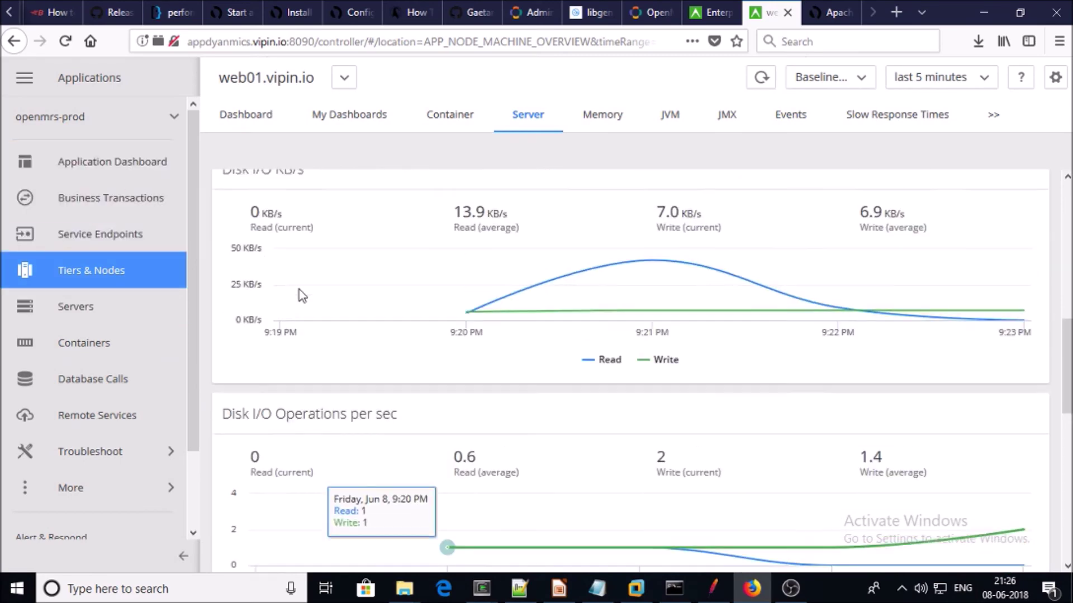
{"action": "scroll", "coordinate": [223, 182], "scroll_direction": "up", "scroll_amount": 3}
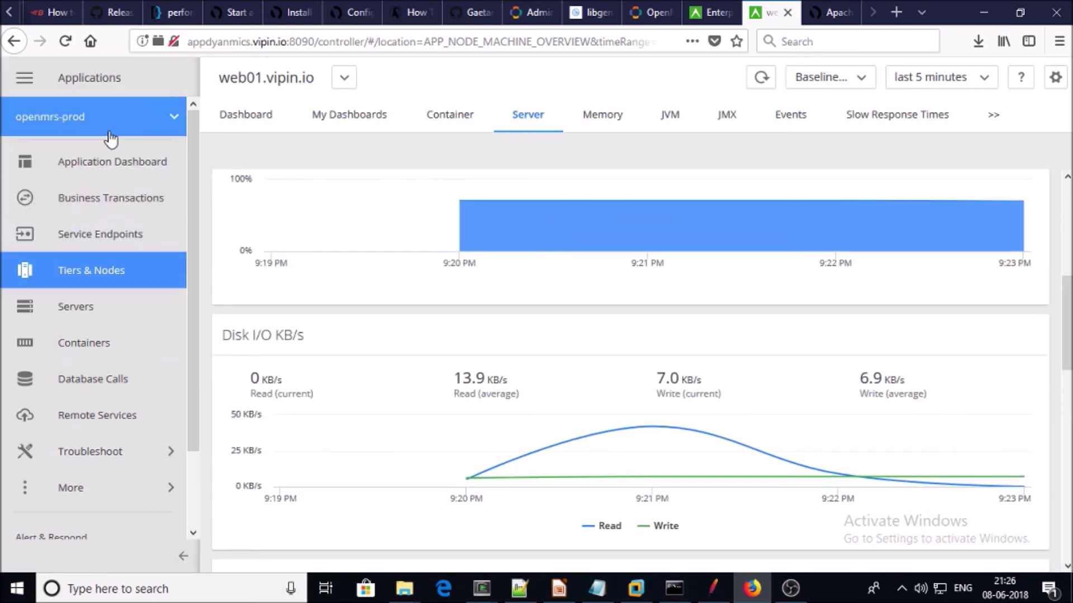
- Open the openmrs-prod application dashboard, review its health, transaction scorecard and exceptions, and view the application's events
{"action": "left_click", "coordinate": [111, 165]}
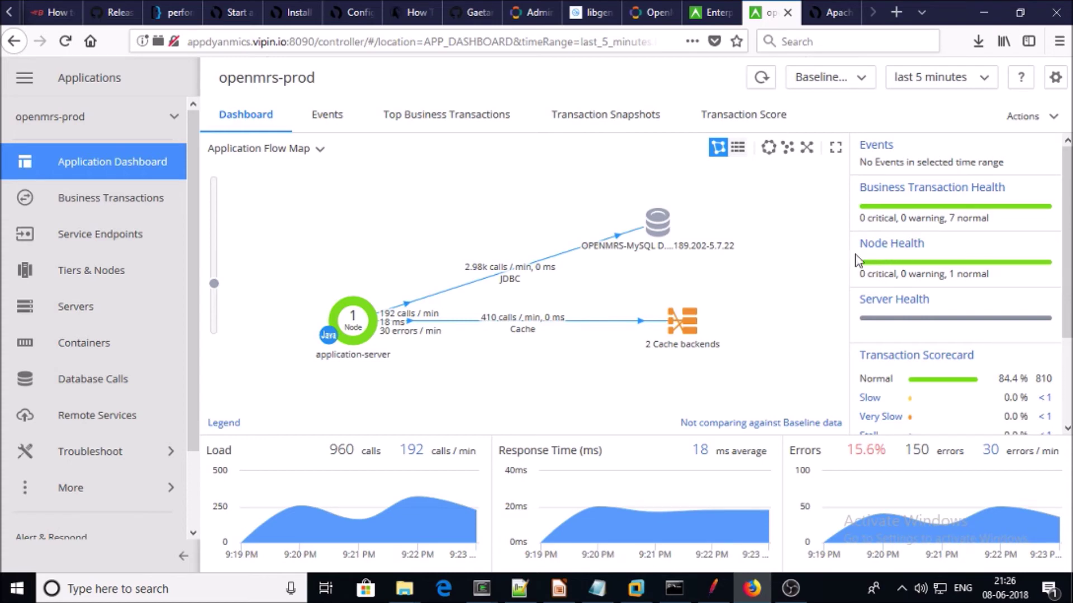
{"action": "scroll", "coordinate": [958, 250], "scroll_direction": "down", "scroll_amount": 3}
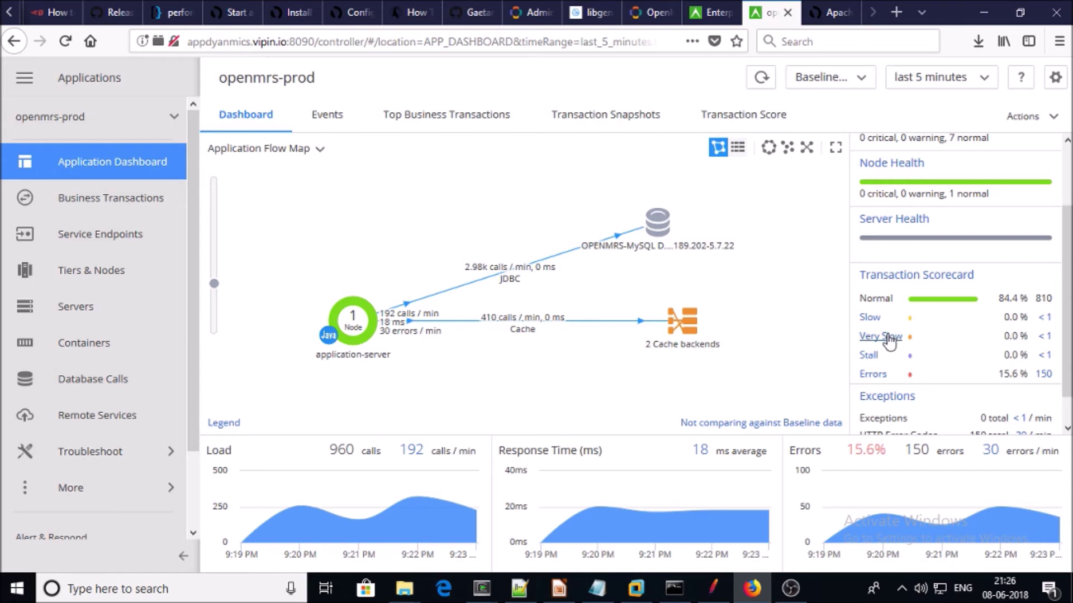
{"action": "scroll", "coordinate": [957, 379], "scroll_direction": "down", "scroll_amount": 1}
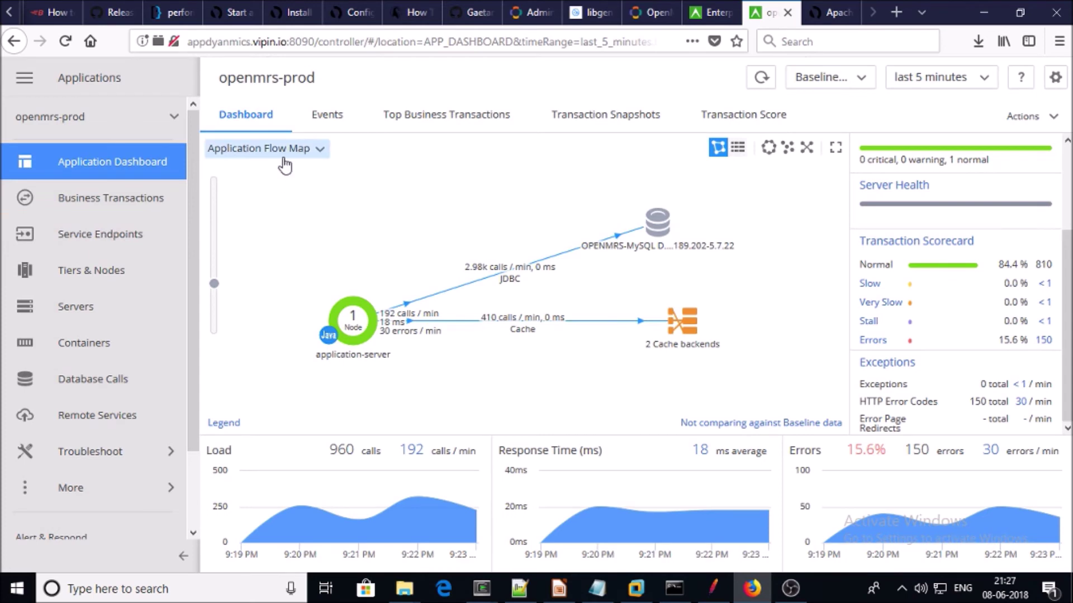
{"action": "left_click", "coordinate": [321, 115]}
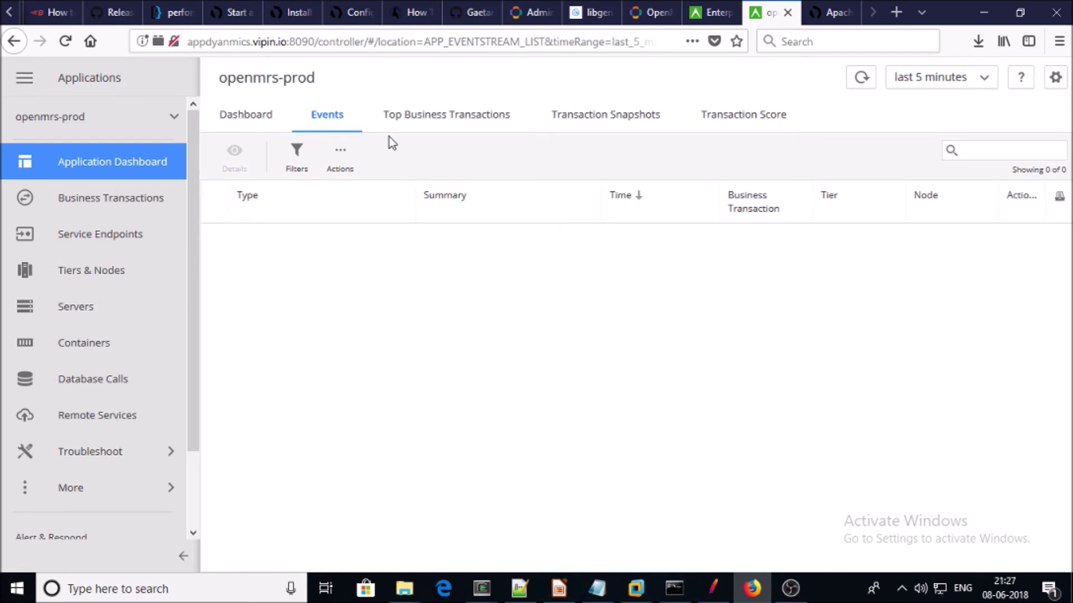
- Review openmrs-prod's top business transactions ranked by load, response time, errors and slow transactions
{"action": "left_click", "coordinate": [417, 117]}
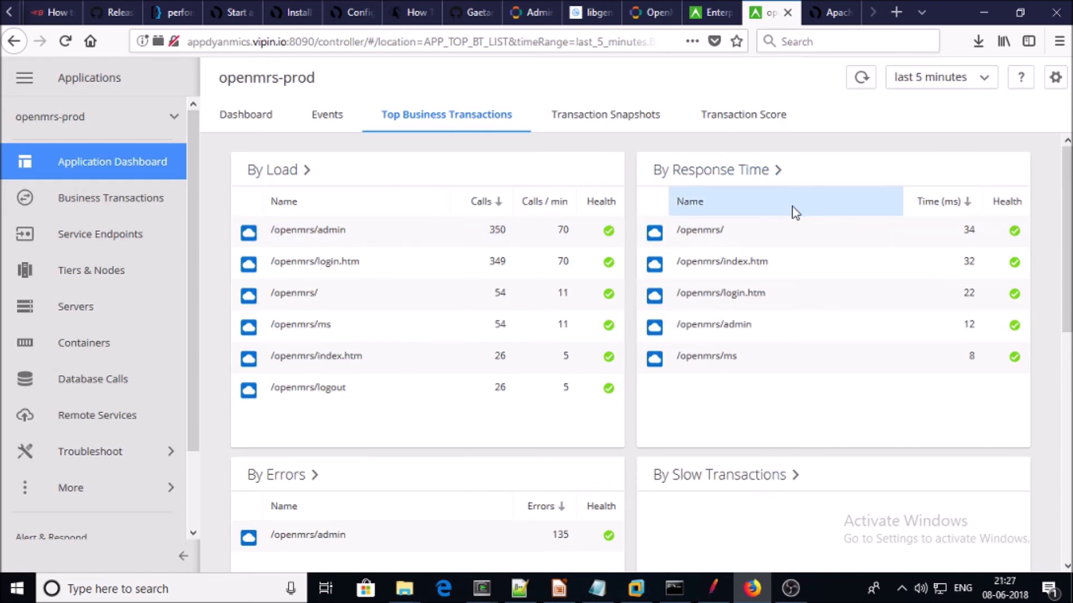
{"action": "scroll", "coordinate": [742, 374], "scroll_direction": "down", "scroll_amount": 2}
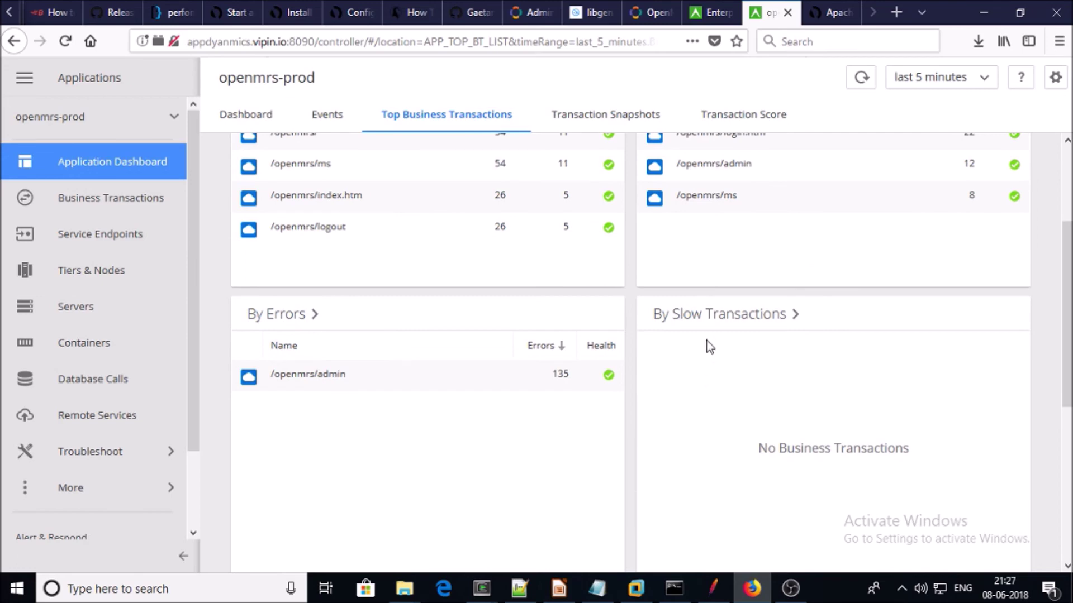
{"action": "scroll", "coordinate": [698, 391], "scroll_direction": "up", "scroll_amount": 3}
- Sort openmrs-prod's transaction snapshots by execution time, longest first, and show only the slow and error transactions
{"action": "left_click", "coordinate": [601, 117]}
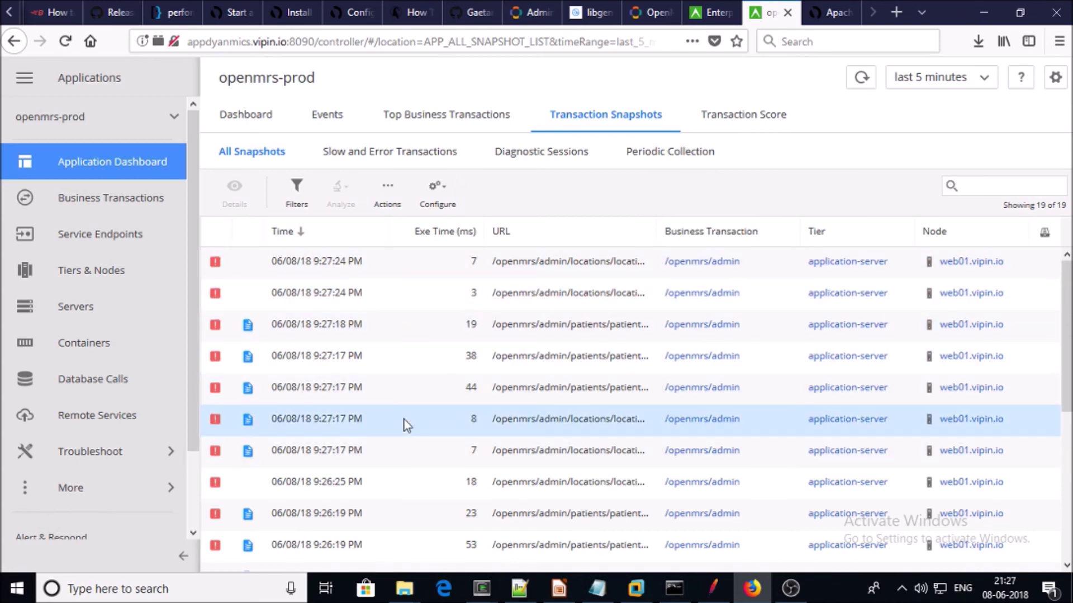
{"action": "left_click", "coordinate": [435, 233]}
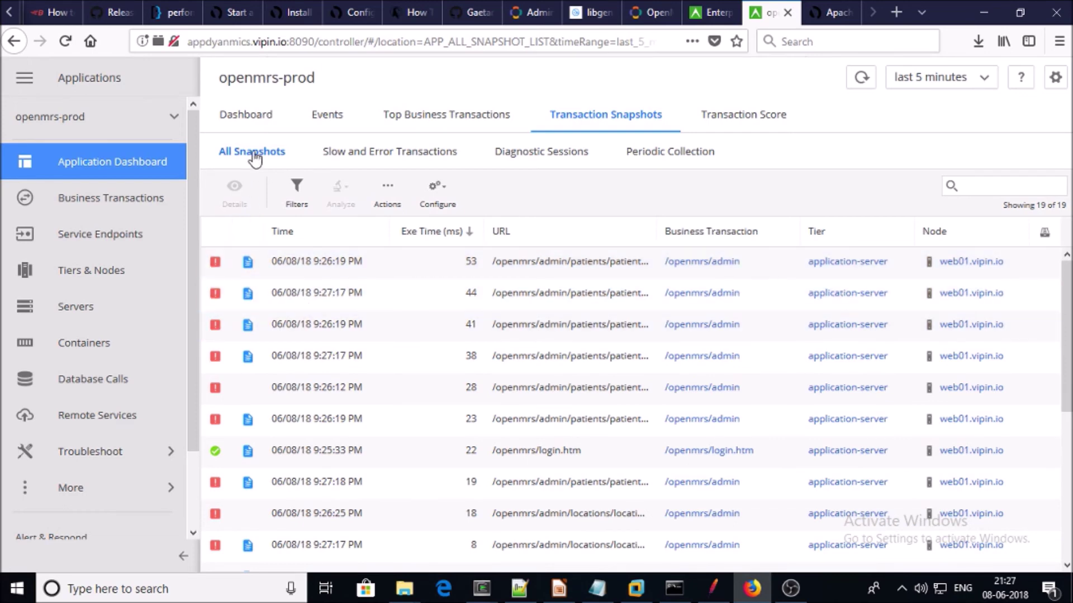
{"action": "left_click", "coordinate": [391, 155]}
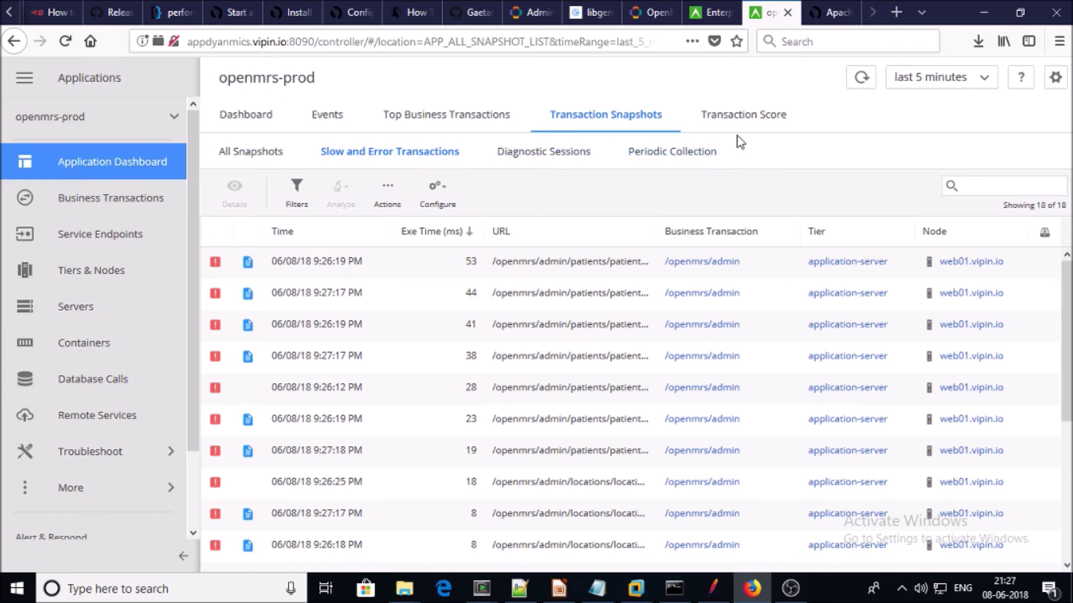
- Review openmrs-prod's transaction score chart and the events section beneath it
{"action": "left_click", "coordinate": [740, 120]}
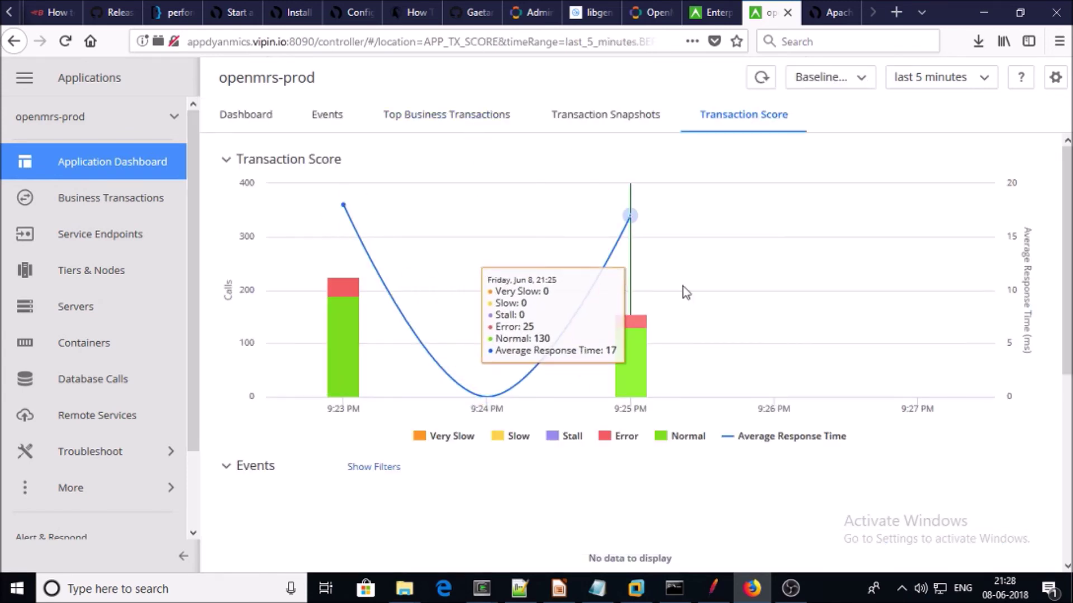
{"action": "scroll", "coordinate": [682, 312], "scroll_direction": "down", "scroll_amount": 5}
{"action": "scroll", "coordinate": [448, 288], "scroll_direction": "up", "scroll_amount": 5}
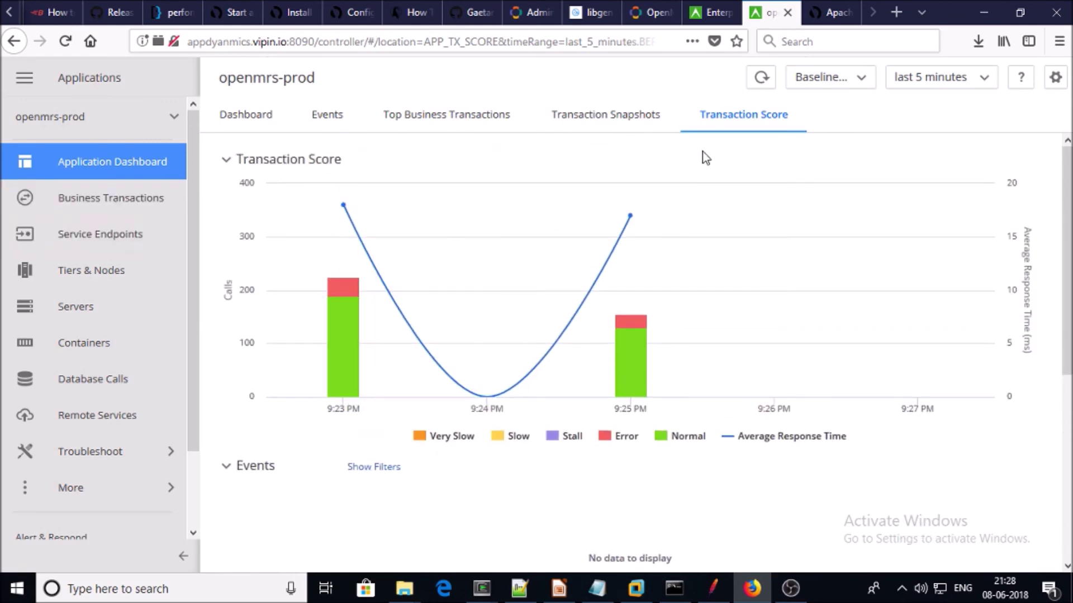
- Review the response times, calls and errors in openmrs-prod's business transactions and service endpoints lists
{"action": "left_click", "coordinate": [131, 212]}
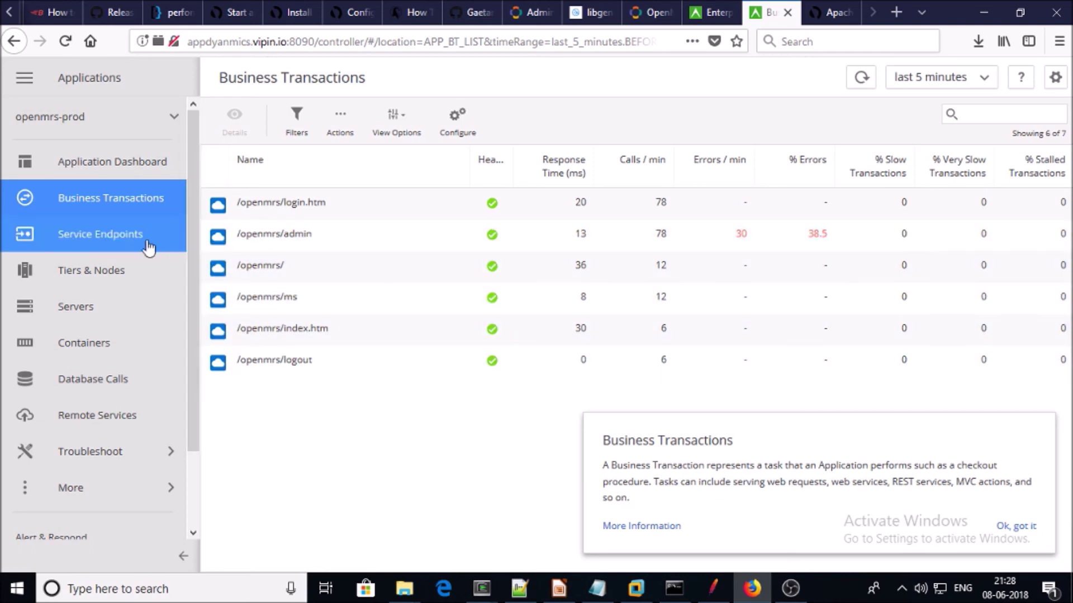
{"action": "left_click", "coordinate": [124, 246]}
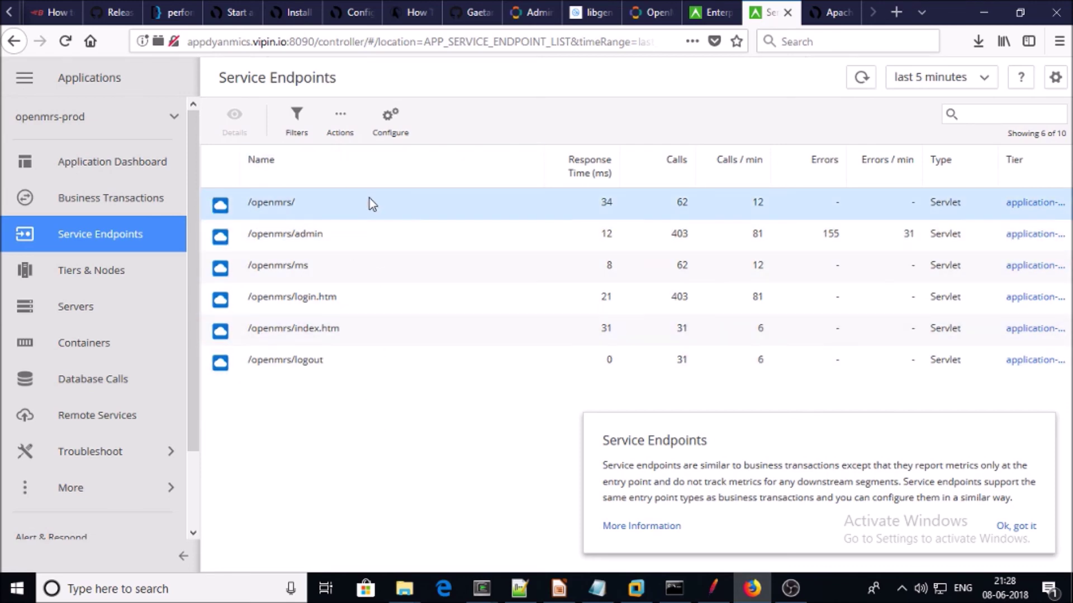
- Open the web01.vipin.io node under the application-server tier and review its CPU, memory, disk and network charts
{"action": "left_click", "coordinate": [112, 283]}
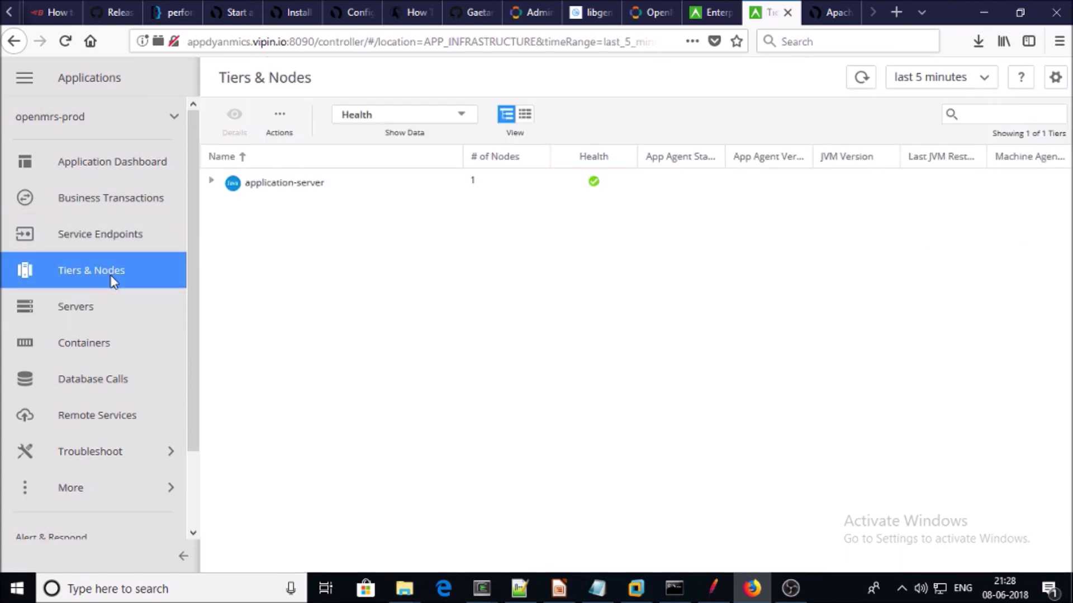
{"action": "left_click", "coordinate": [211, 181]}
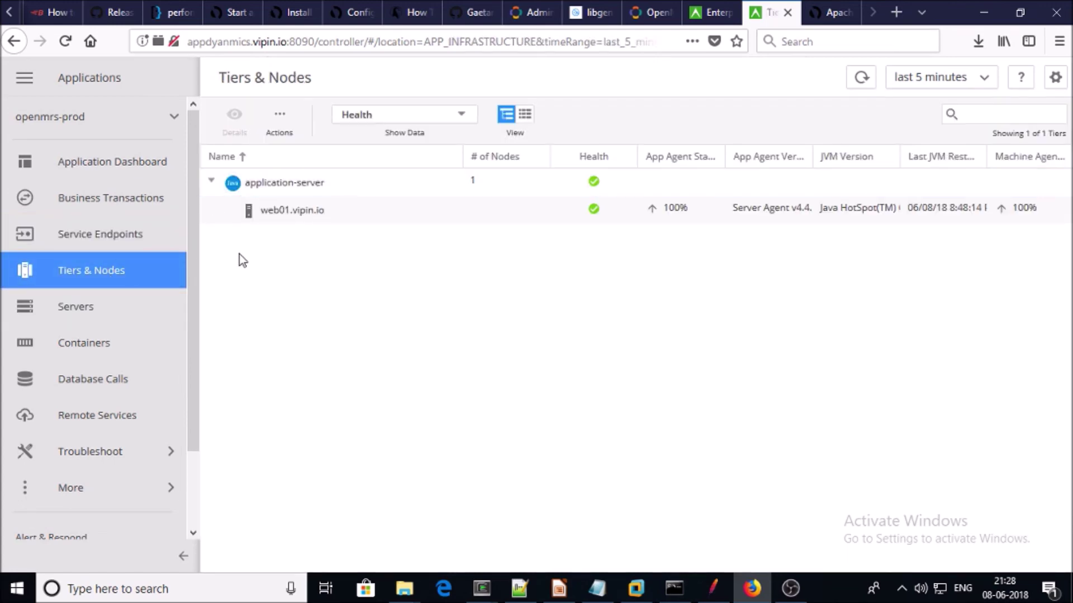
{"action": "left_click", "coordinate": [287, 217]}
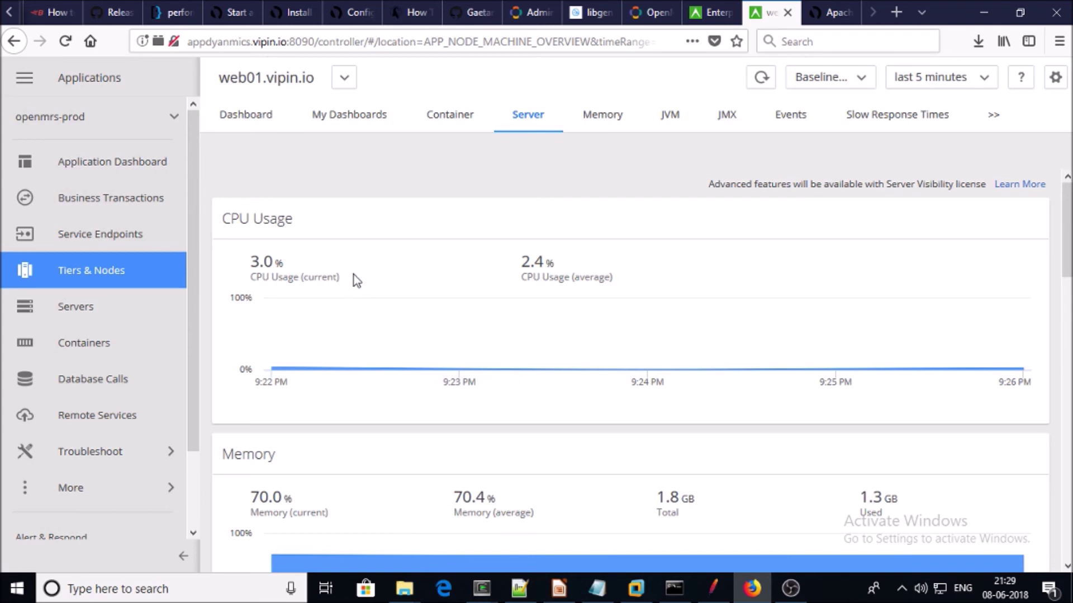
{"action": "scroll", "coordinate": [355, 257], "scroll_direction": "down", "scroll_amount": 3}
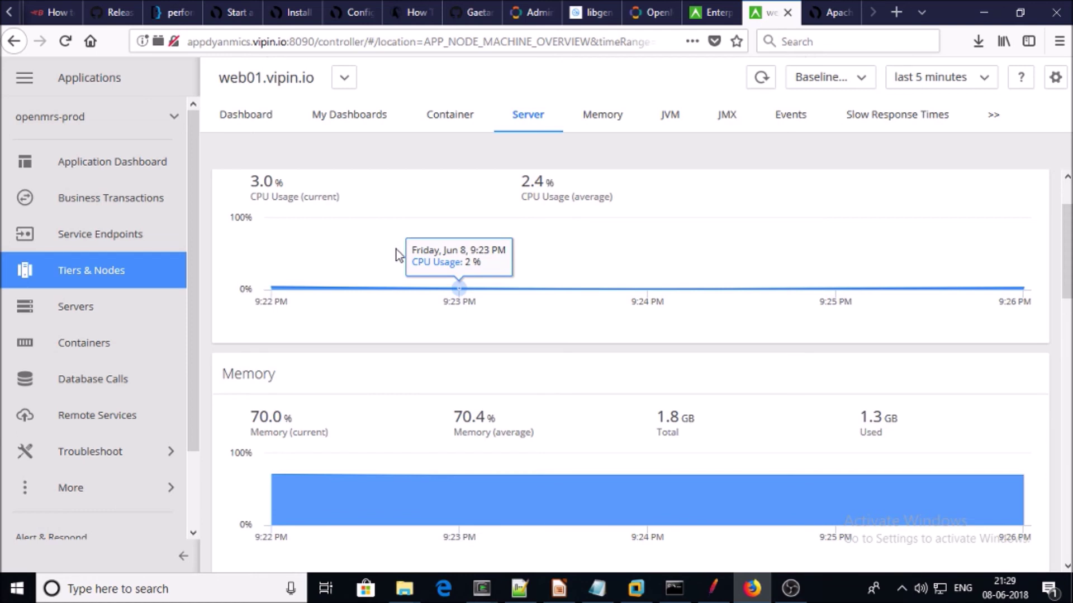
{"action": "scroll", "coordinate": [428, 262], "scroll_direction": "down", "scroll_amount": 20}
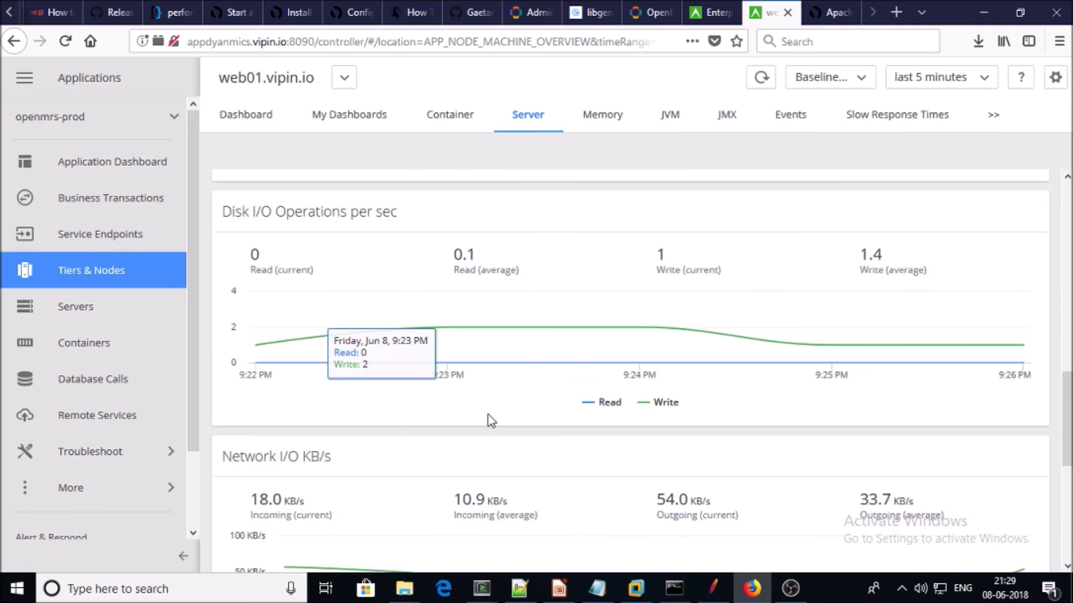
{"action": "scroll", "coordinate": [455, 296], "scroll_direction": "down", "scroll_amount": 13}
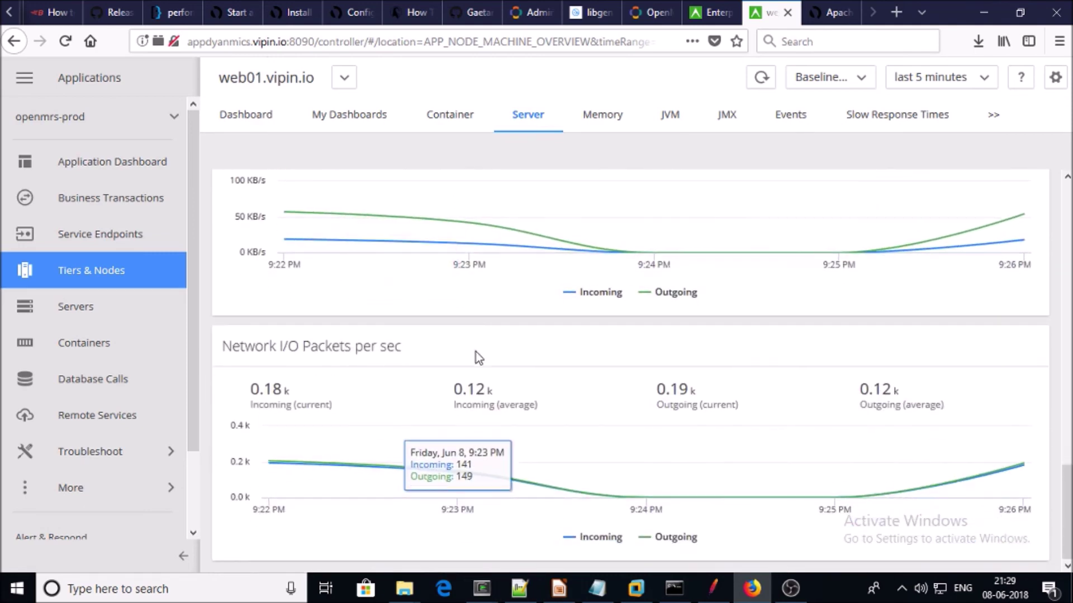
{"action": "scroll", "coordinate": [486, 342], "scroll_direction": "up", "scroll_amount": 20}
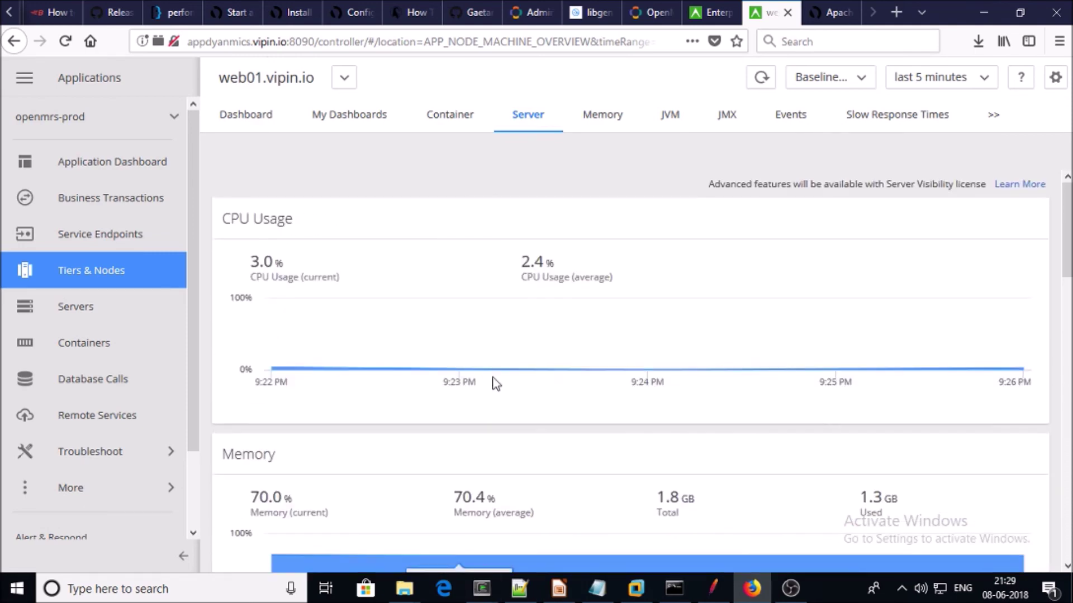
- Review web01.vipin.io's JVM memory data: heap utilization, garbage collection time, minor and major collections, and memory pools
{"action": "left_click", "coordinate": [602, 120]}
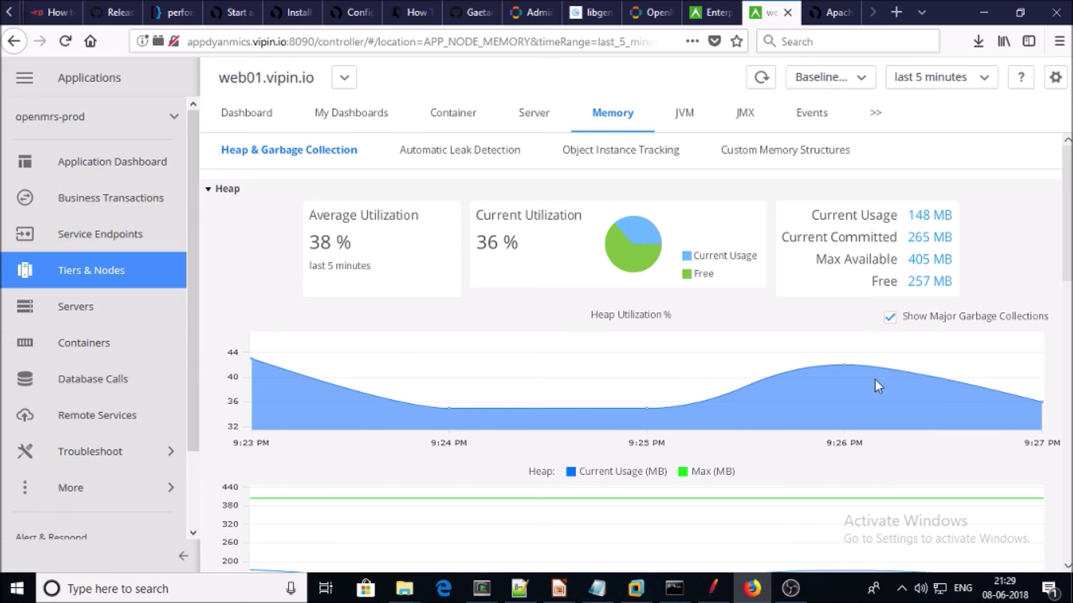
{"action": "scroll", "coordinate": [877, 386], "scroll_direction": "down", "scroll_amount": 1}
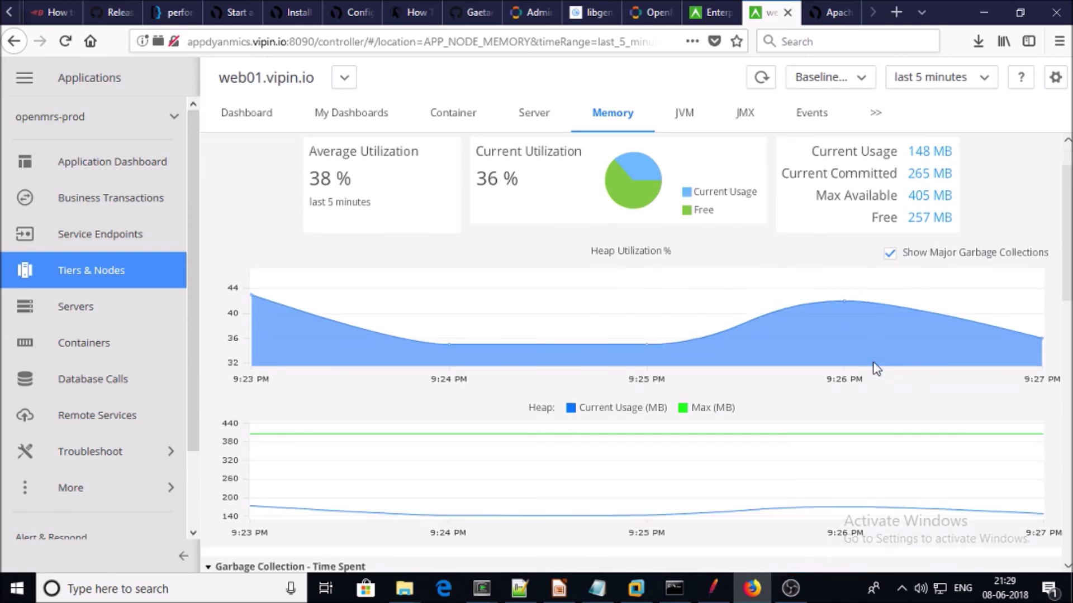
{"action": "scroll", "coordinate": [876, 368], "scroll_direction": "down", "scroll_amount": 4}
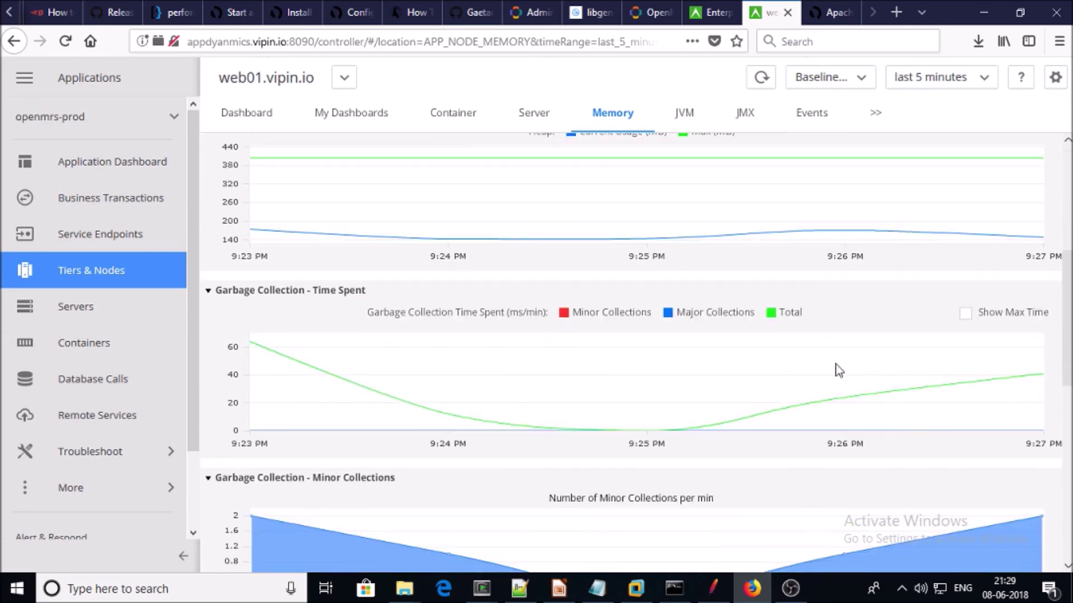
{"action": "scroll", "coordinate": [387, 363], "scroll_direction": "down", "scroll_amount": 2}
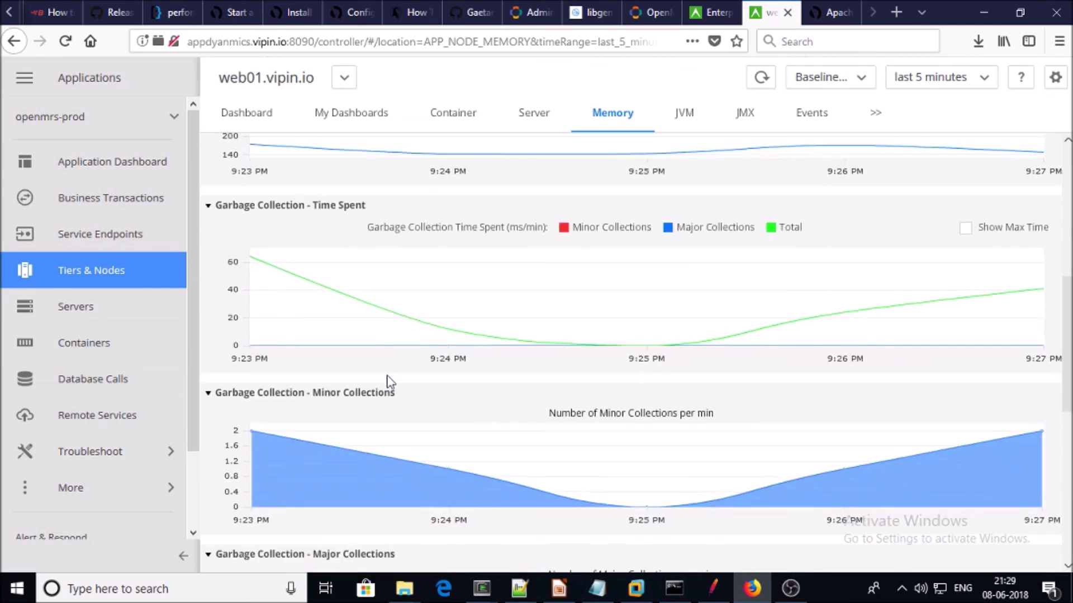
{"action": "scroll", "coordinate": [363, 418], "scroll_direction": "down", "scroll_amount": 2}
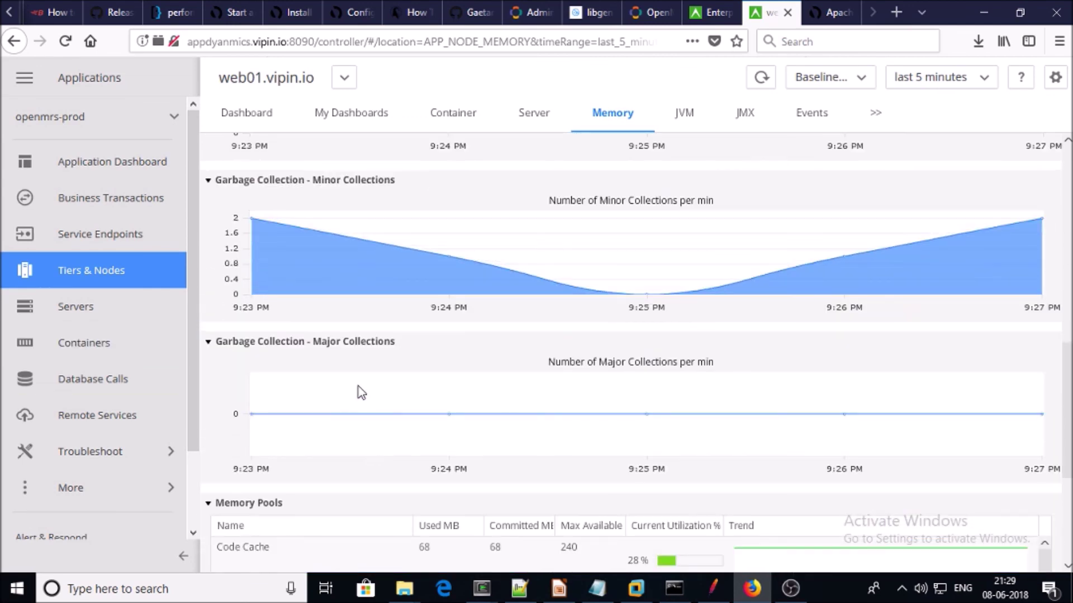
{"action": "scroll", "coordinate": [359, 335], "scroll_direction": "down", "scroll_amount": 4}
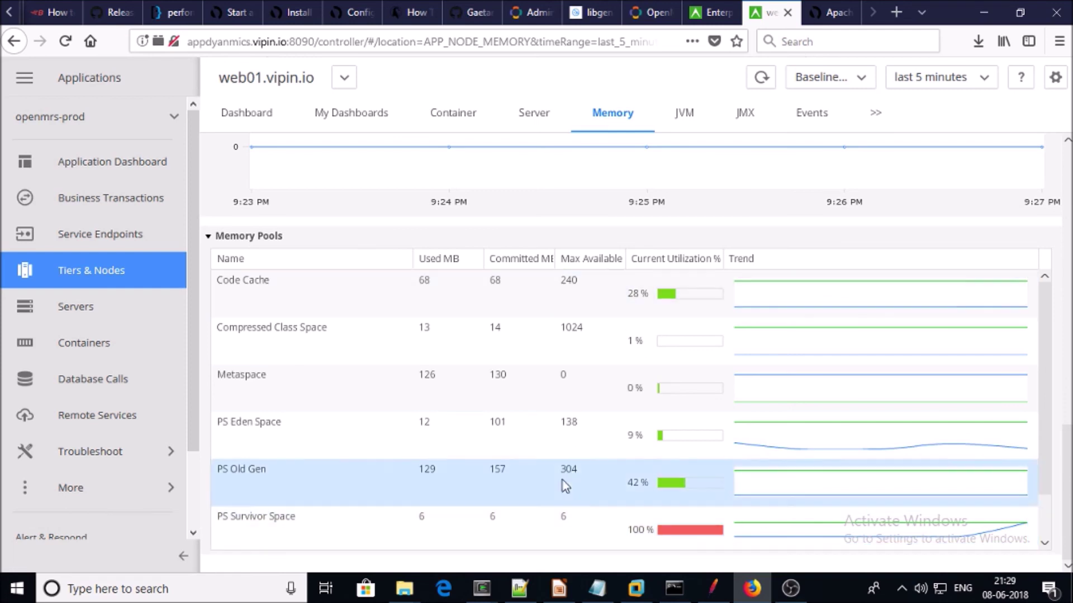
- Examine web01.vipin.io's JVM properties, startup options, system options and environment properties
{"action": "left_click", "coordinate": [685, 114]}
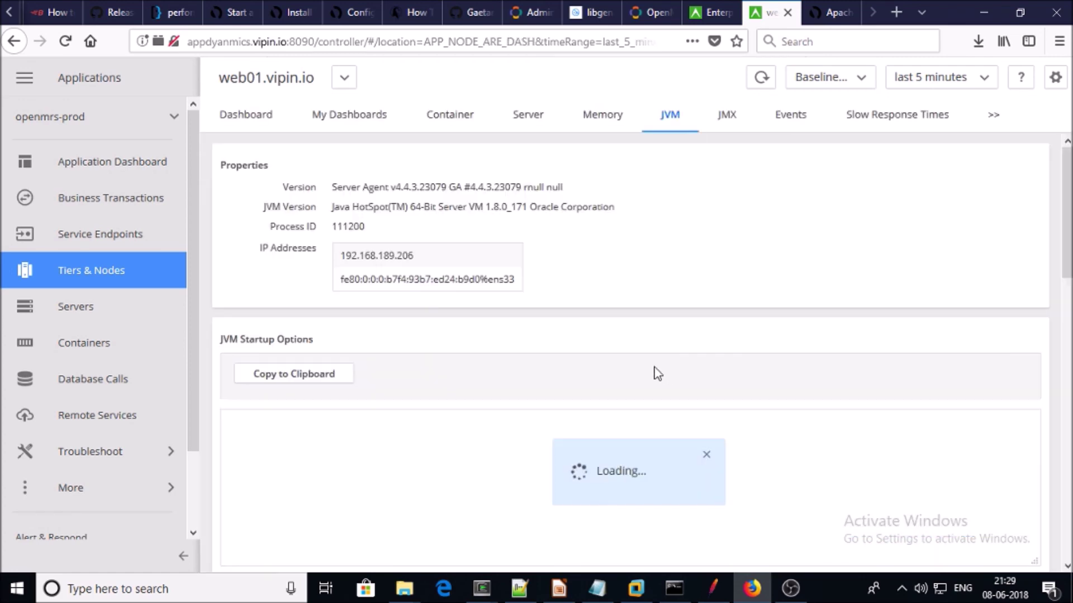
{"action": "scroll", "coordinate": [459, 423], "scroll_direction": "down", "scroll_amount": 10}
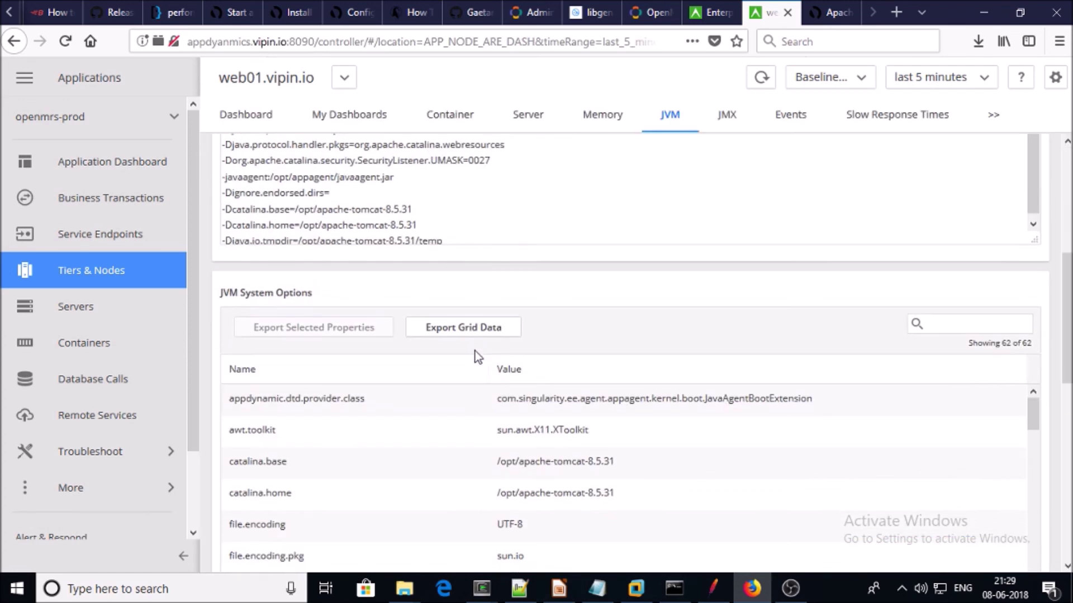
{"action": "left_click", "coordinate": [475, 360]}
{"action": "scroll", "coordinate": [447, 391], "scroll_direction": "down", "scroll_amount": 5}
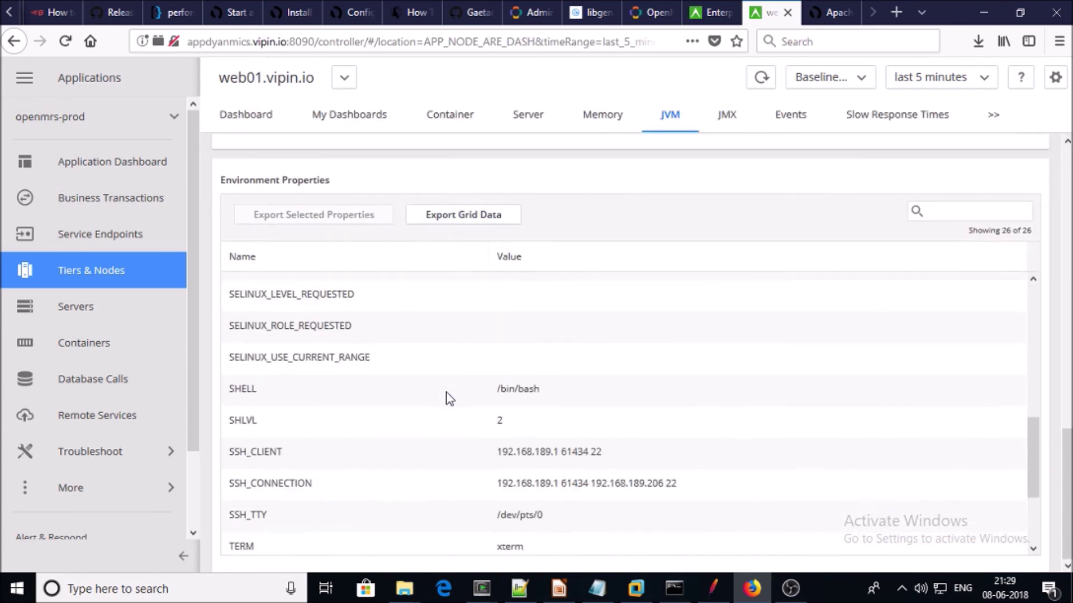
{"action": "scroll", "coordinate": [486, 349], "scroll_direction": "up", "scroll_amount": 10}
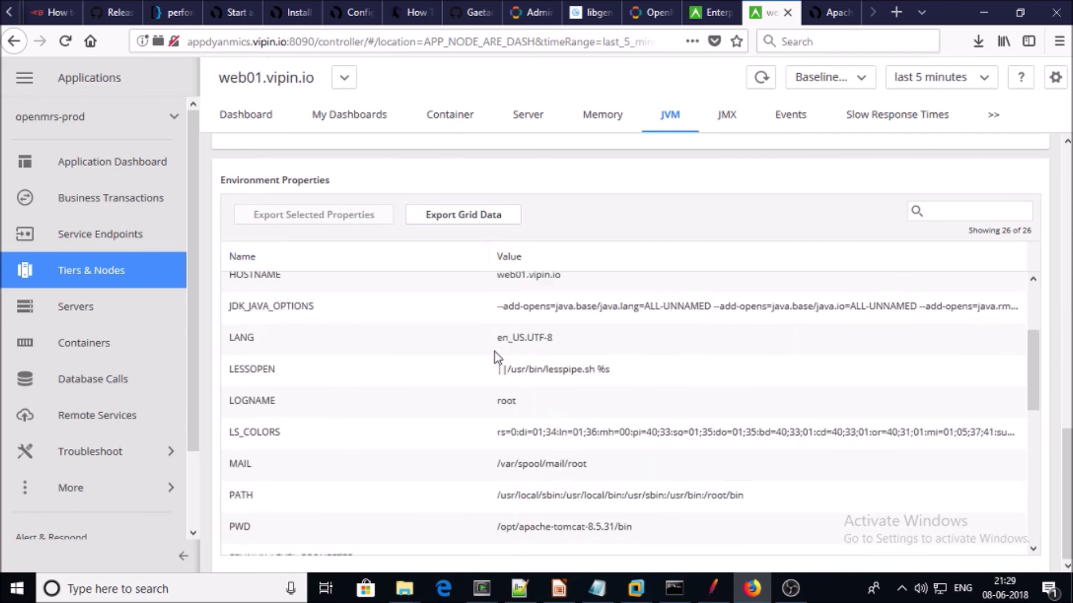
{"action": "scroll", "coordinate": [494, 350], "scroll_direction": "up", "scroll_amount": 5}
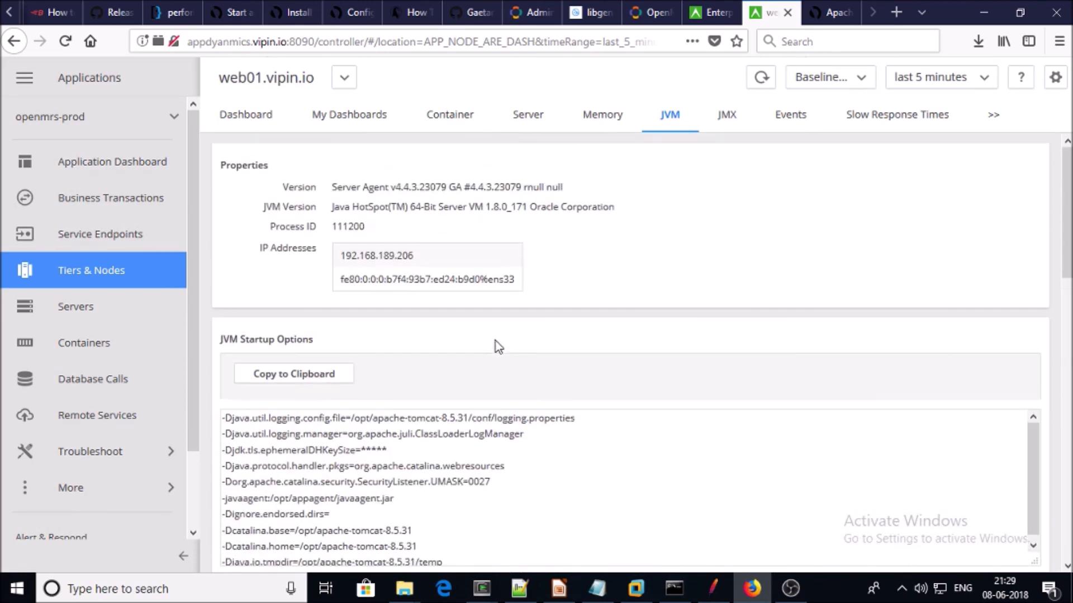
- Graph web01.vipin.io's JMX metric Current No. of Threads under JVM Threads, and check the node's events
{"action": "left_click", "coordinate": [728, 117]}
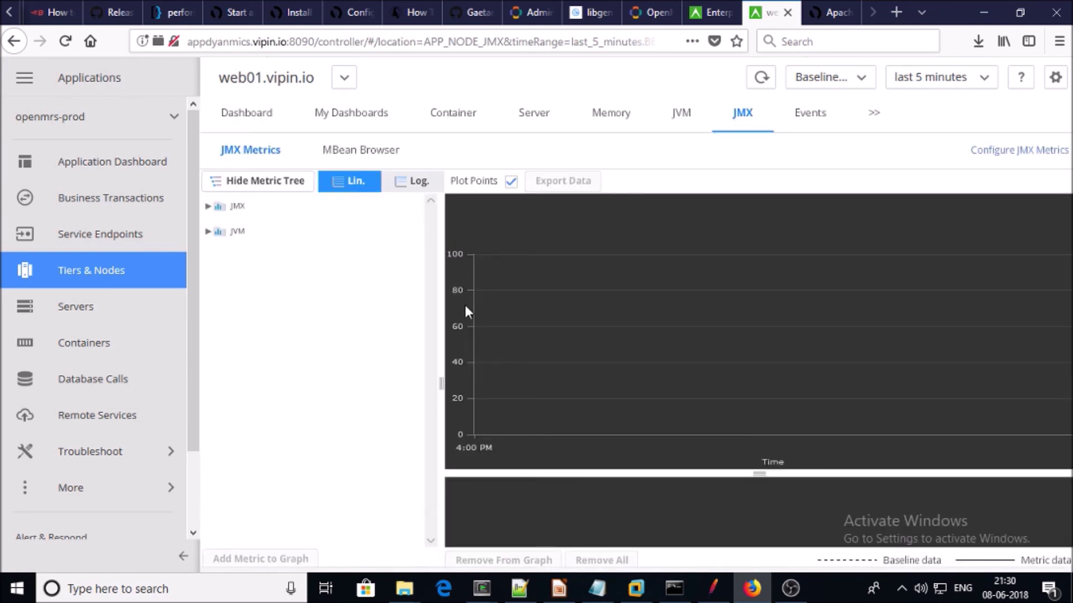
{"action": "left_click", "coordinate": [209, 237]}
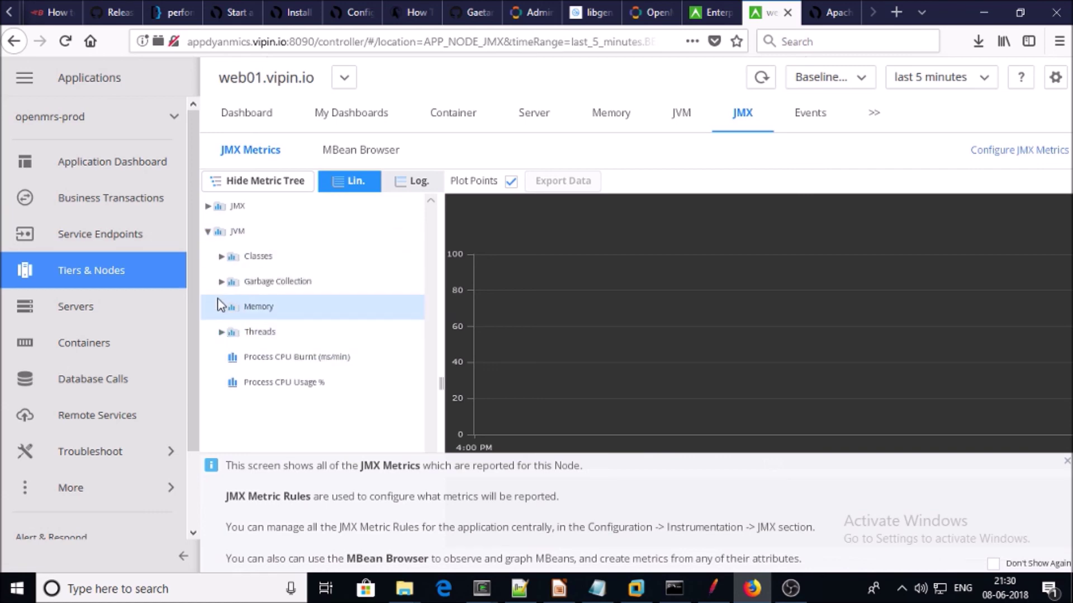
{"action": "left_click", "coordinate": [220, 332]}
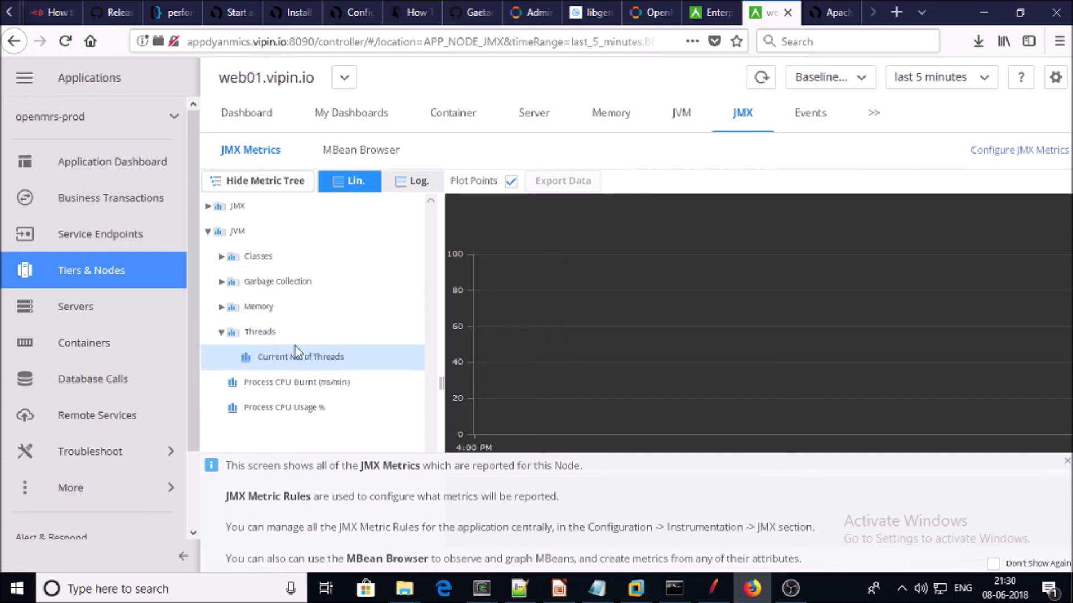
{"action": "left_click", "coordinate": [298, 360]}
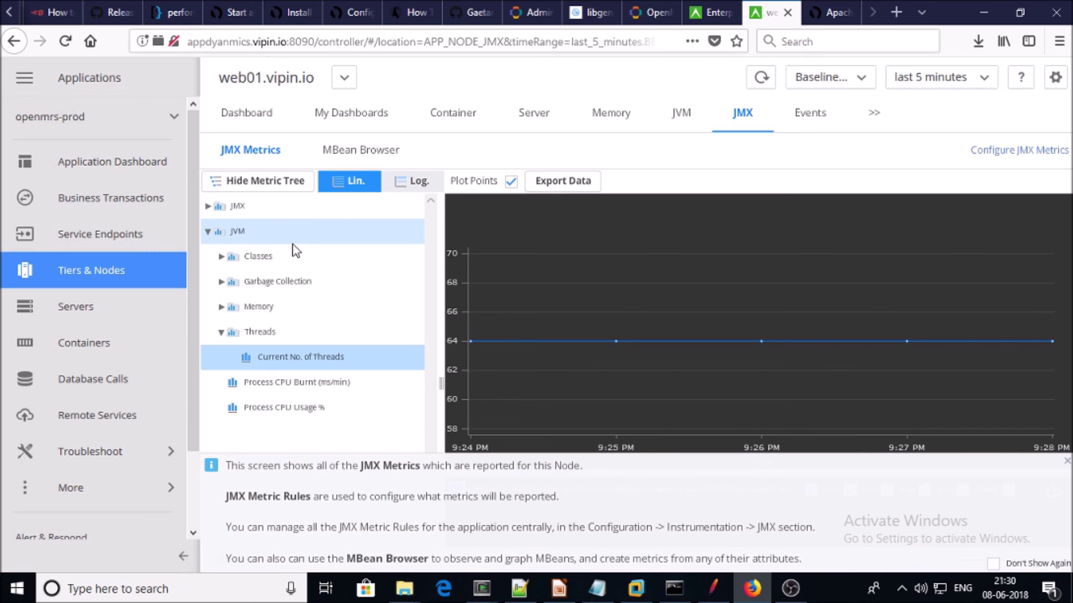
{"action": "left_click", "coordinate": [796, 116]}
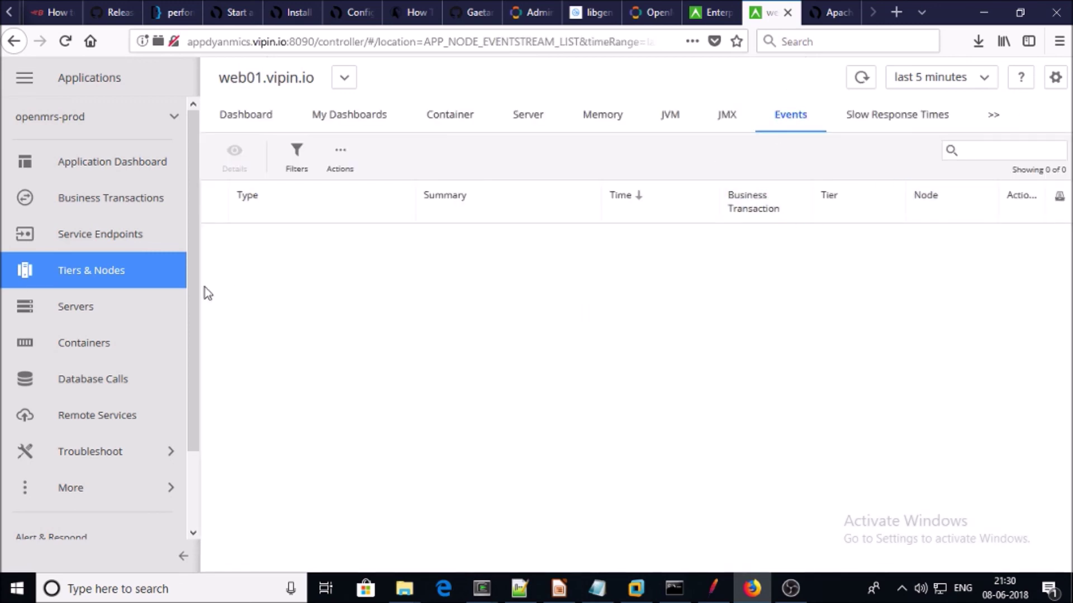
- Check openmrs-prod's Servers page, and open the OPENMRS MySQL database's dashboard from the database calls list
{"action": "left_click", "coordinate": [82, 323]}
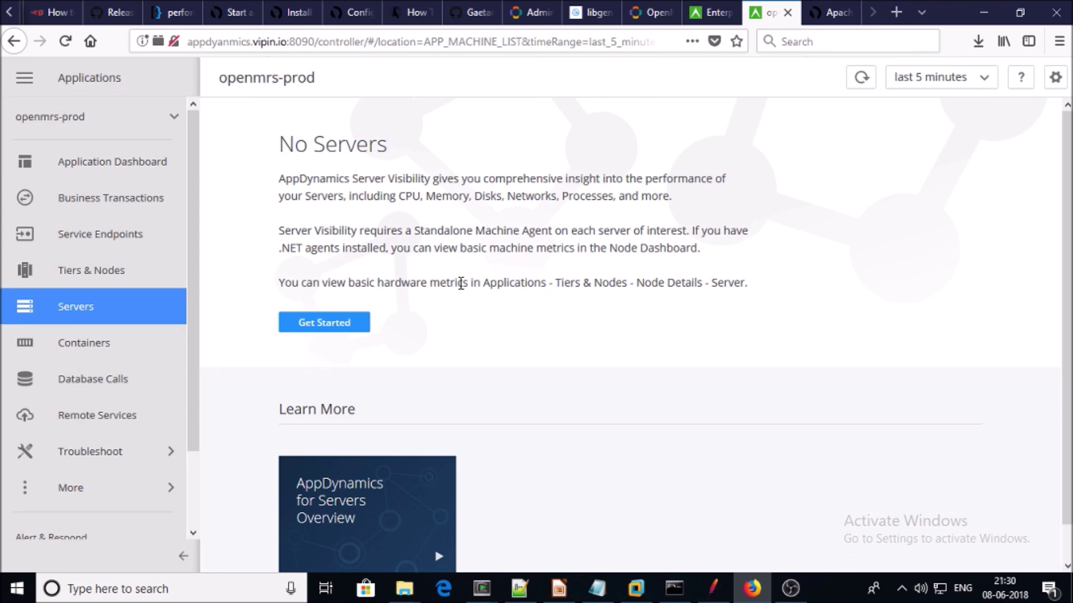
{"action": "left_click", "coordinate": [88, 386]}
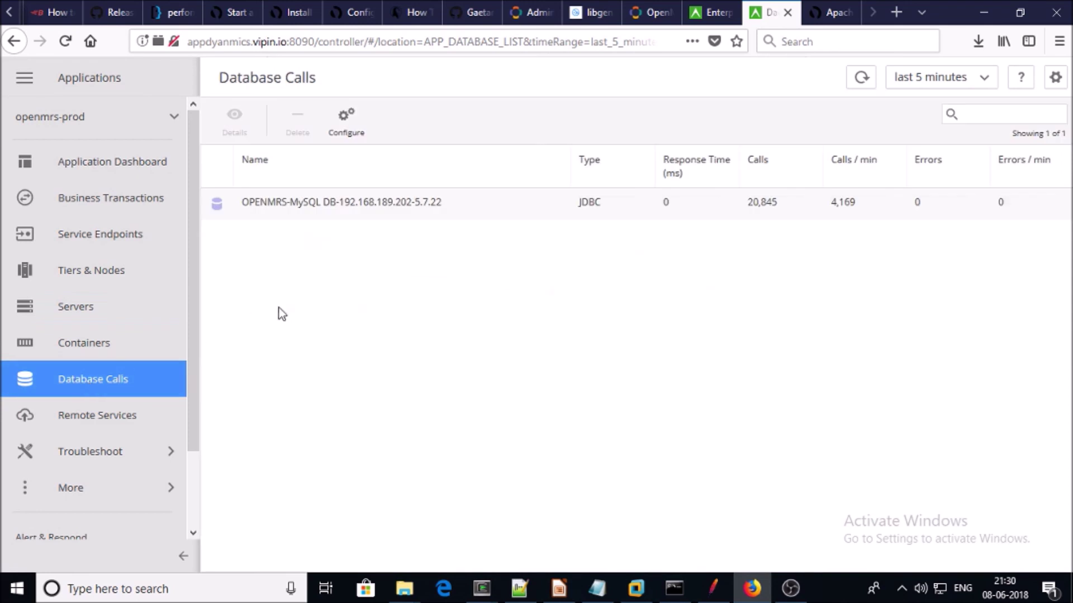
{"action": "double_click", "coordinate": [330, 209]}
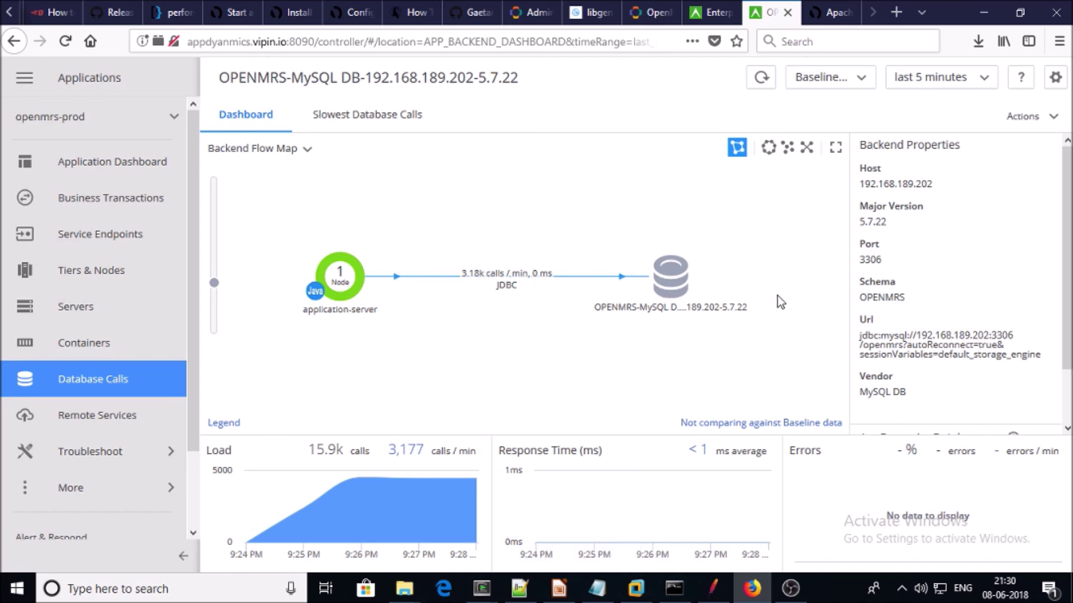
- Review the OPENMRS MySQL database's load, response time and connection URL, and check its slowest database calls from the application-server tier
{"action": "mouse_move", "coordinate": [246, 539]}
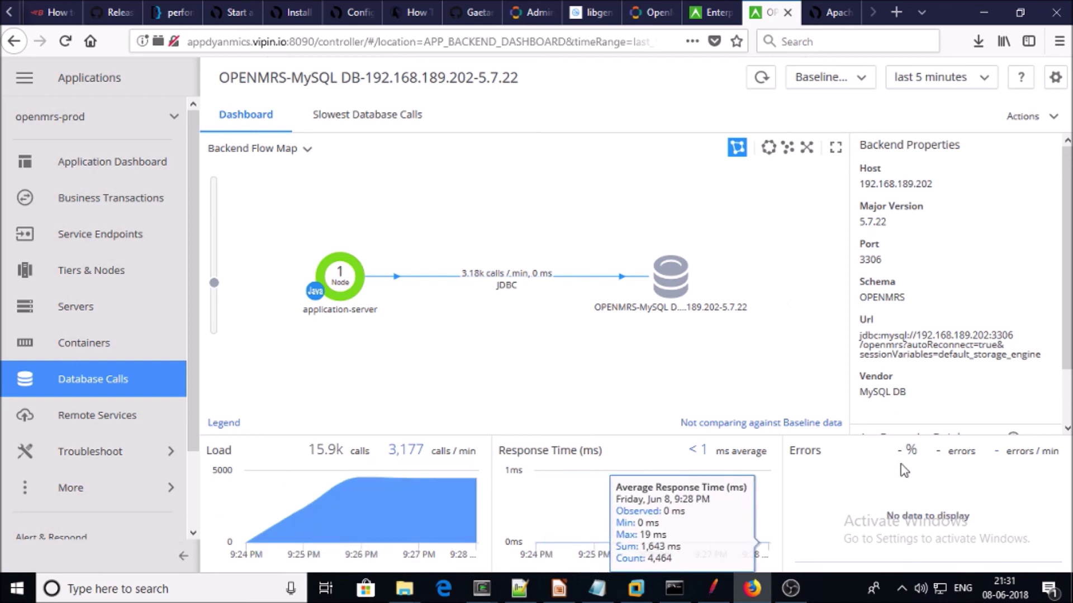
{"action": "scroll", "coordinate": [925, 385], "scroll_direction": "down", "scroll_amount": 2}
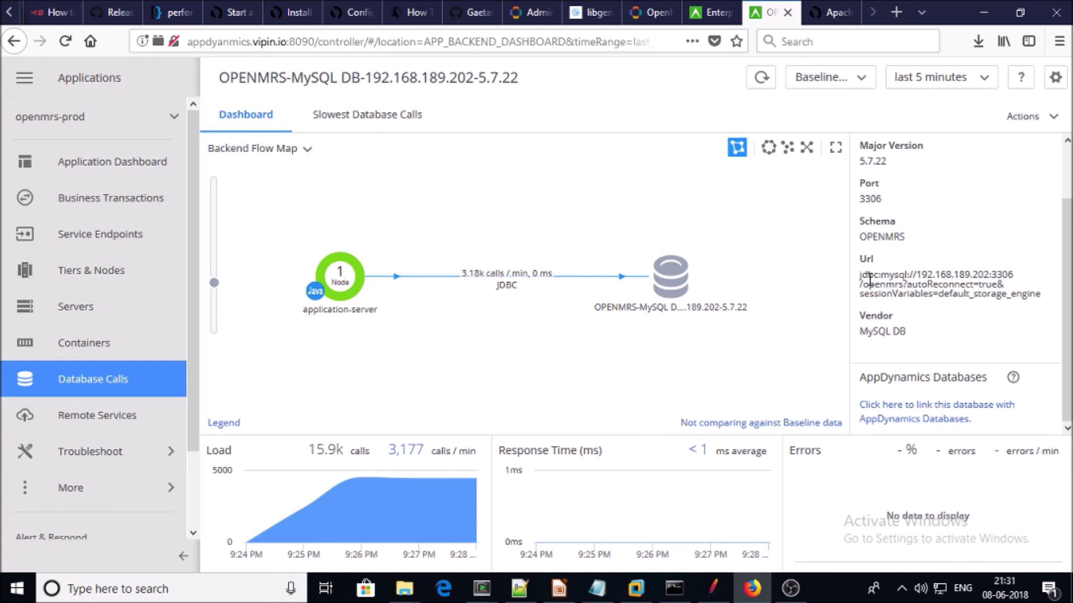
{"action": "left_click_drag", "start_coordinate": [860, 276], "coordinate": [1056, 296]}
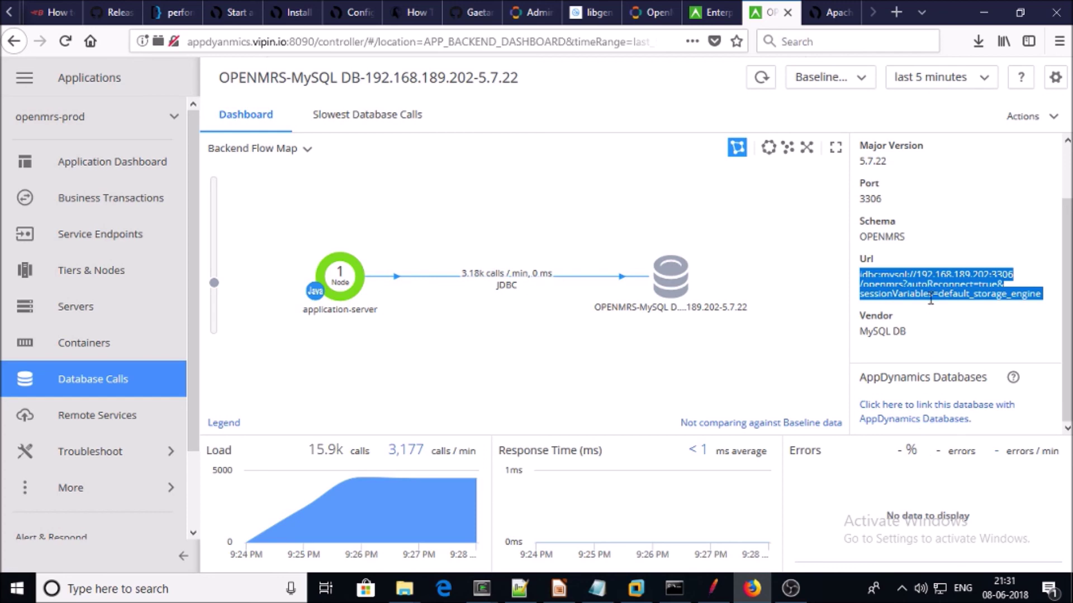
{"action": "left_click", "coordinate": [882, 314]}
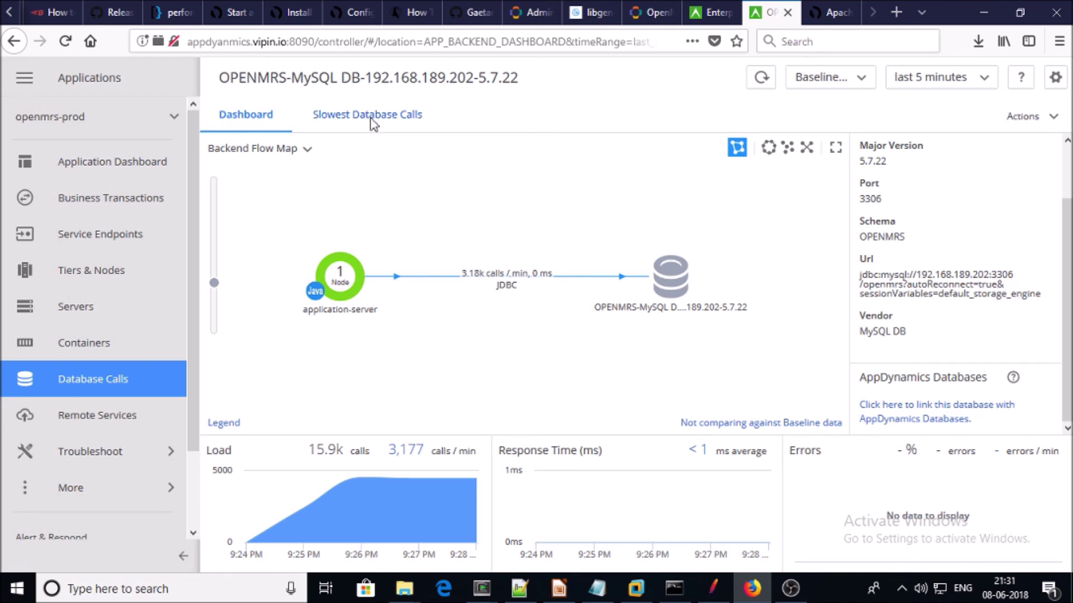
{"action": "left_click", "coordinate": [400, 114]}
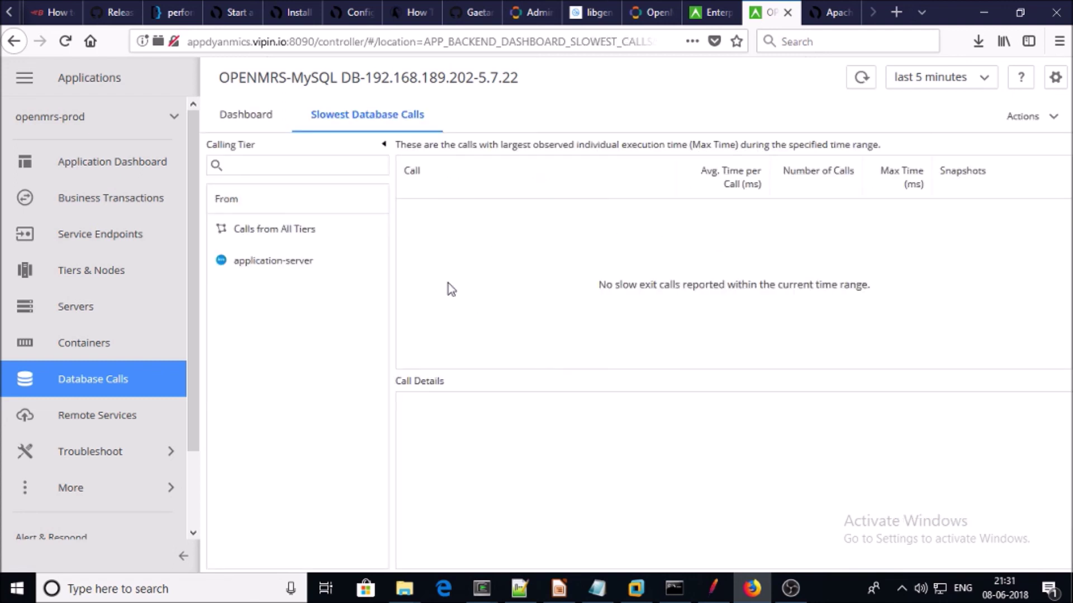
{"action": "left_click", "coordinate": [307, 266]}
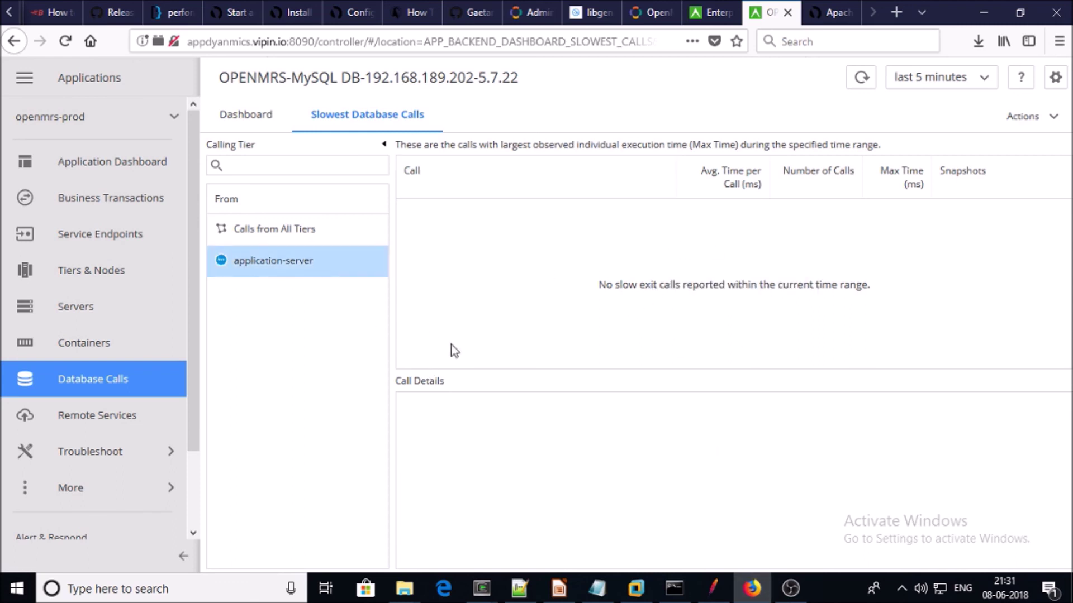
- Check openmrs-prod's remote services, and examine the slow transactions in its Slow Response Times troubleshooting view
{"action": "left_click", "coordinate": [130, 418]}
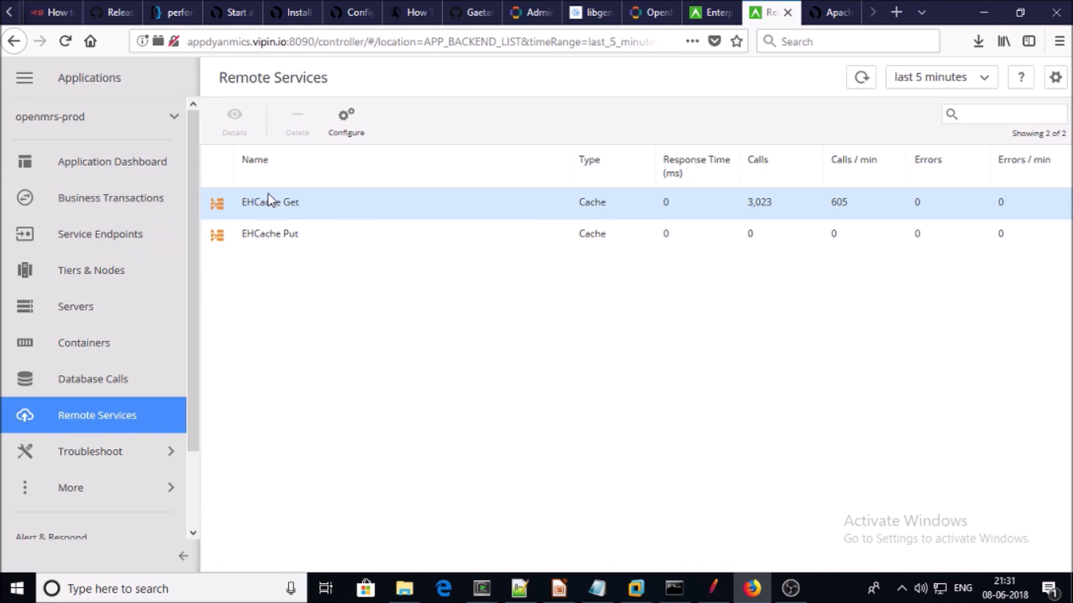
{"action": "left_click", "coordinate": [134, 451]}
{"action": "left_click_drag", "start_coordinate": [196, 257], "coordinate": [181, 423]}
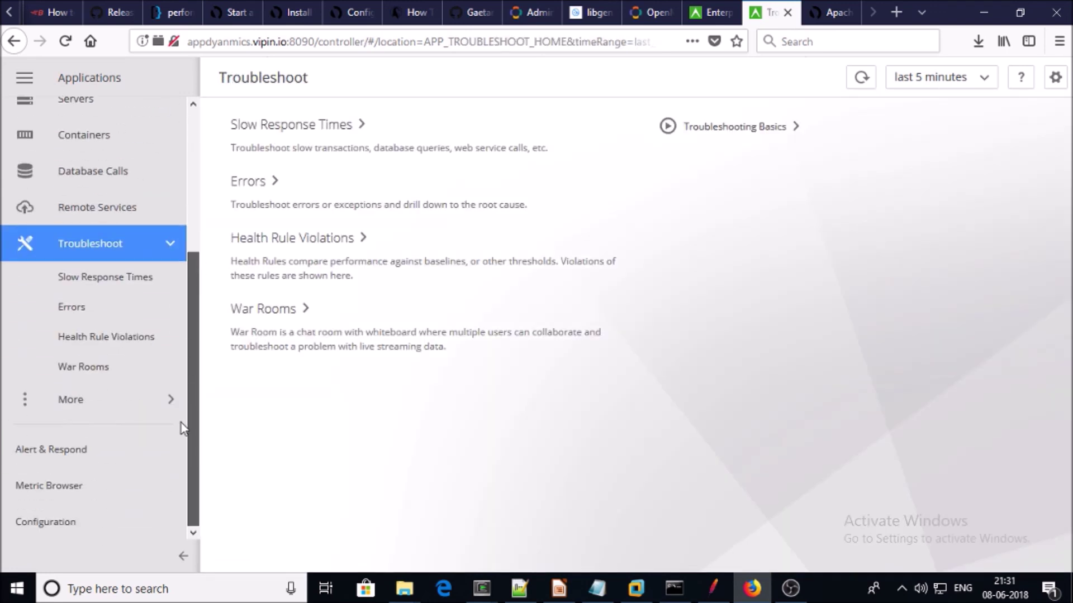
{"action": "left_click", "coordinate": [108, 282]}
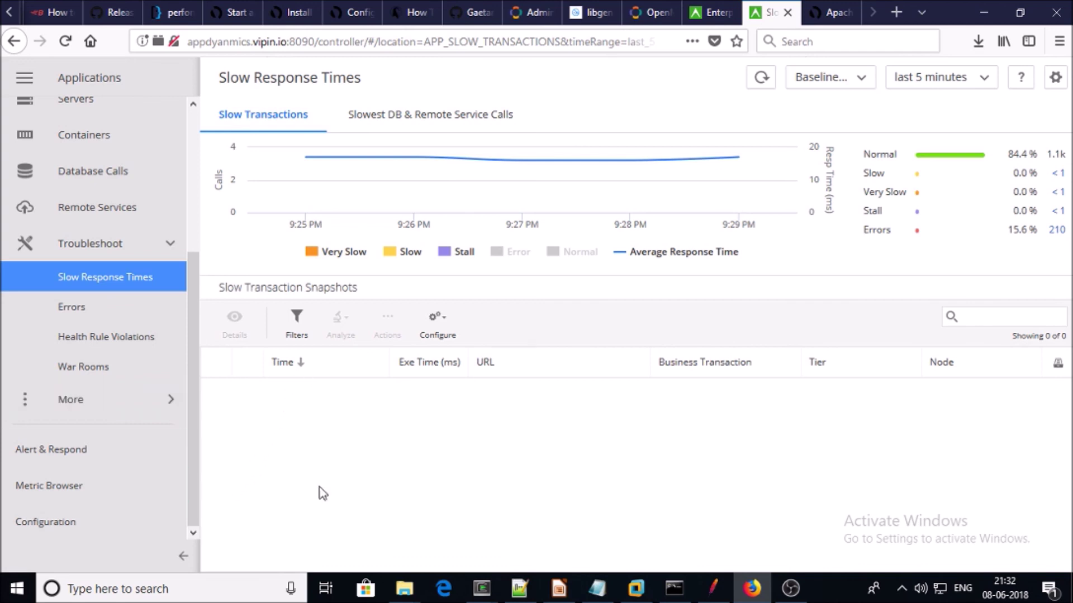
- Return to the Home overview and open openmrs-prod's main dashboard with the application flow map
{"action": "scroll", "coordinate": [78, 201], "scroll_direction": "up", "scroll_amount": 4}
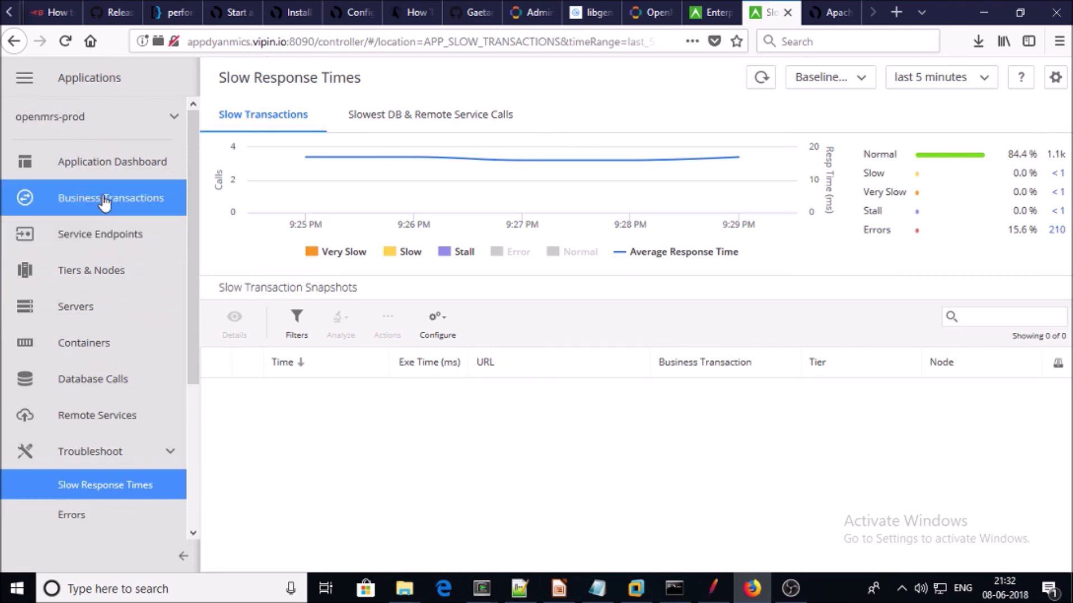
{"action": "left_click", "coordinate": [89, 77]}
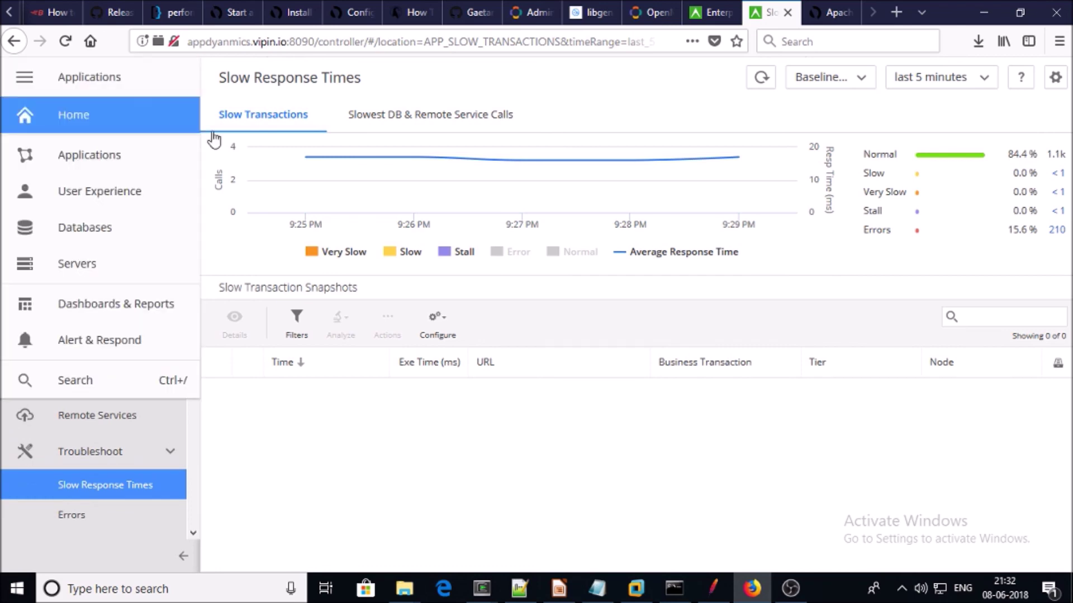
{"action": "left_click", "coordinate": [152, 120]}
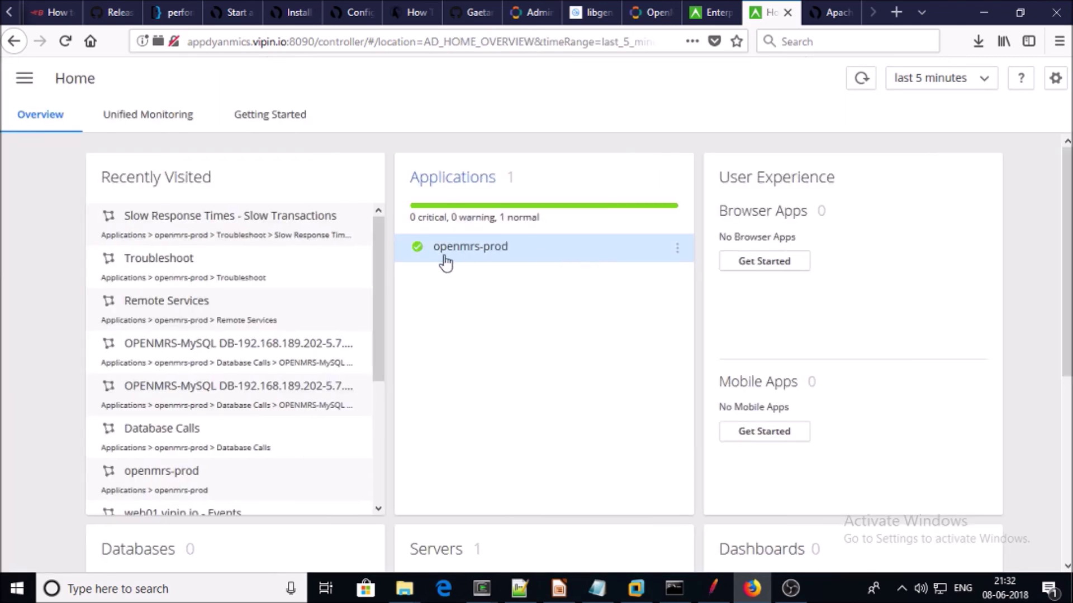
{"action": "left_click", "coordinate": [471, 250]}
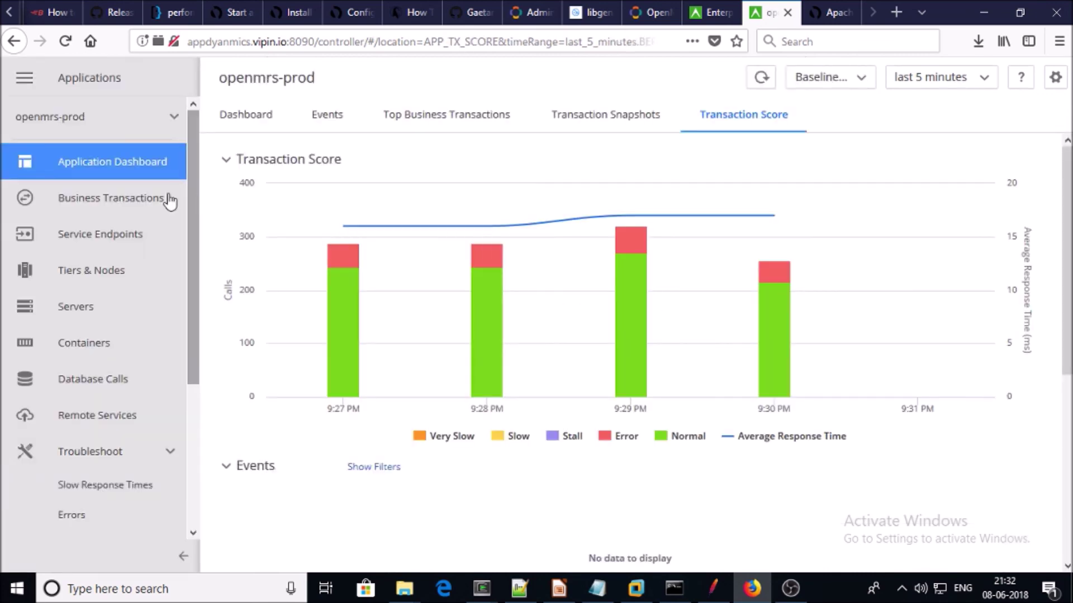
{"action": "left_click", "coordinate": [256, 116]}
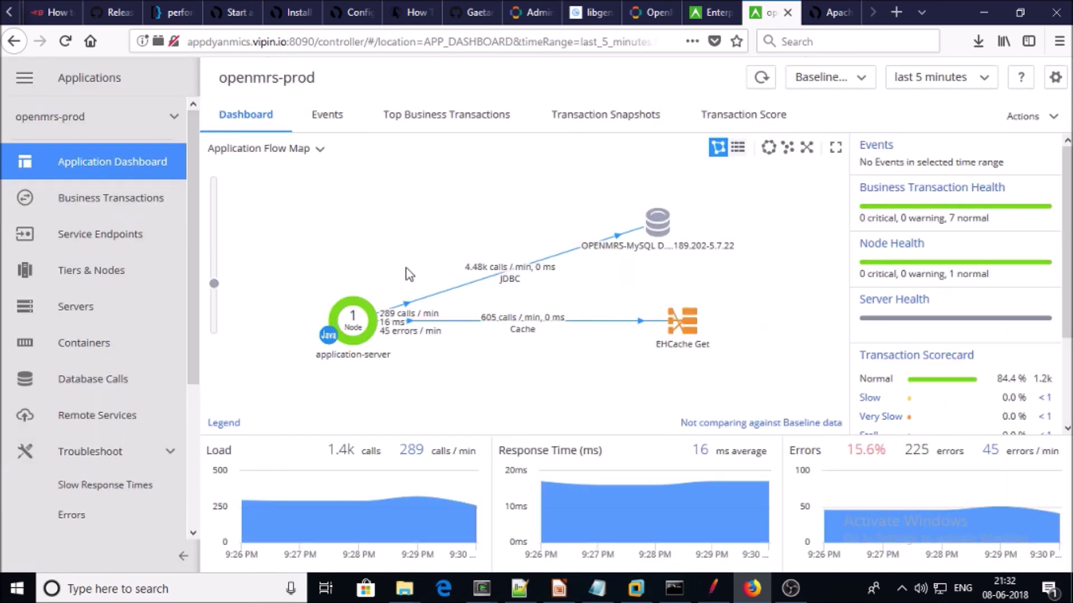